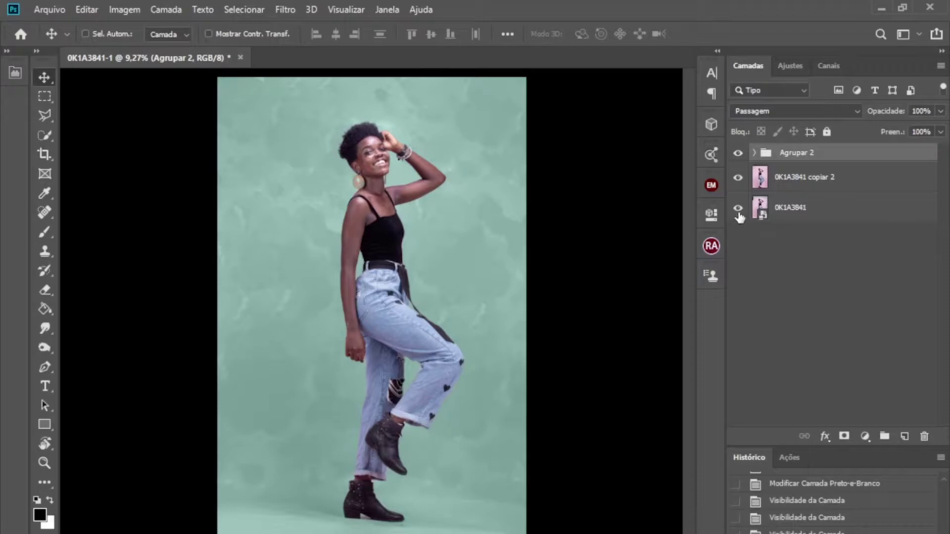
- Compare the original photo in layer 0K1A3841 with the green-background edit by isolating that layer and restoring the others
{"action": "left_click", "coordinate": [738, 211], "text": "alt"}
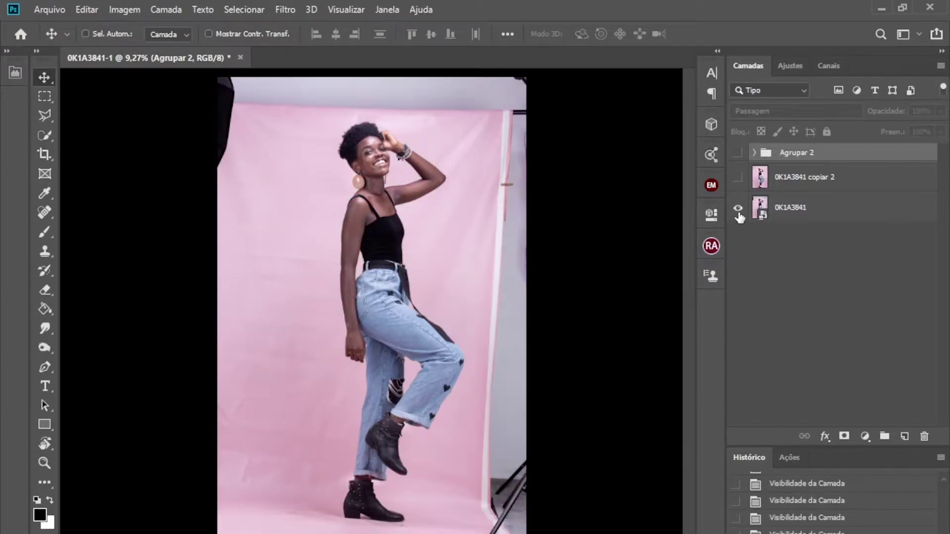
{"action": "left_click", "coordinate": [738, 210], "text": "alt"}
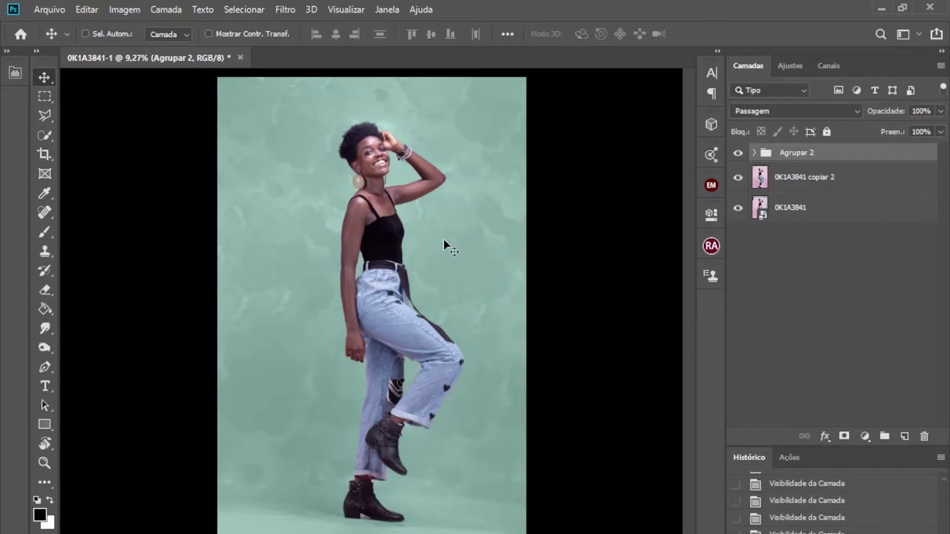
{"action": "left_click", "coordinate": [796, 190]}
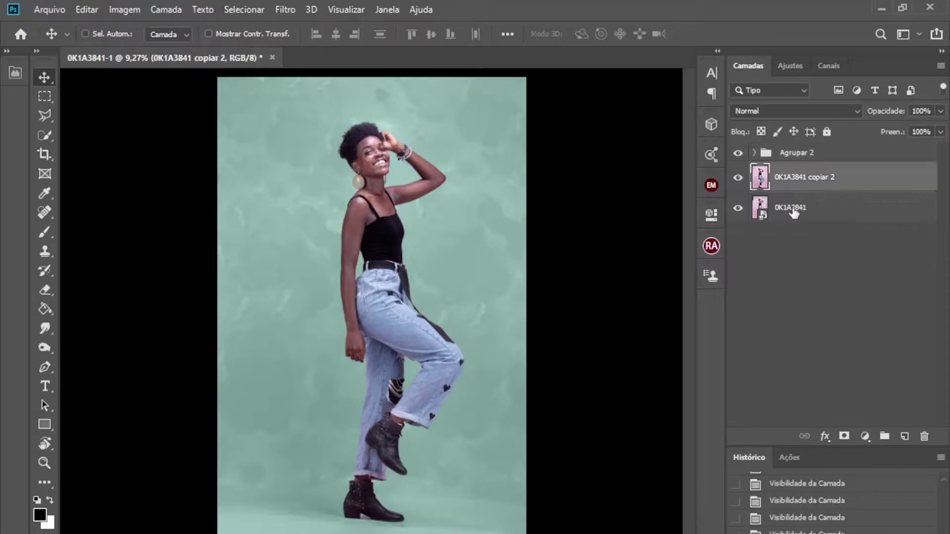
{"action": "left_click", "coordinate": [823, 213]}
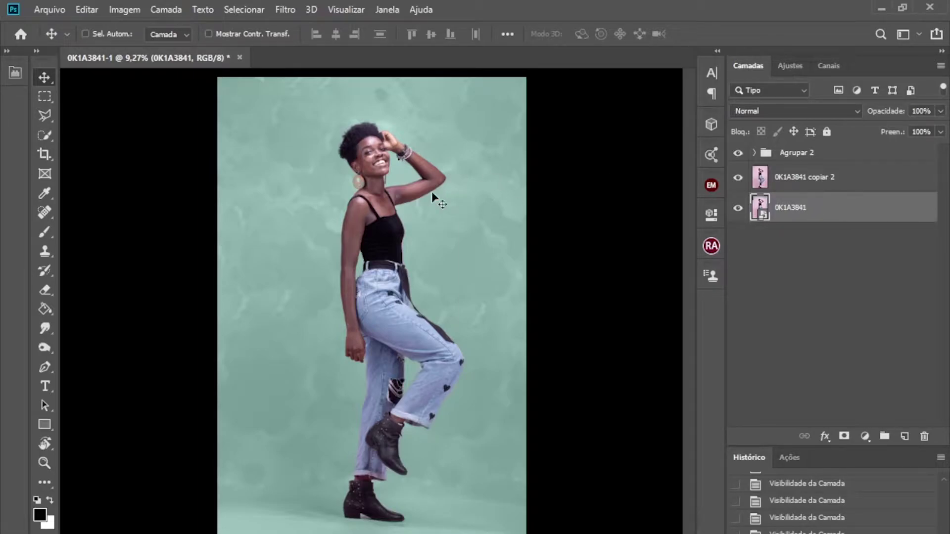
- Move the layer mask from 0K1A3841 copiar 4 inside group Agrupar 2 onto the base layer 0K1A3841
{"action": "scroll", "coordinate": [385, 163], "scroll_direction": "up", "scroll_amount": 3}
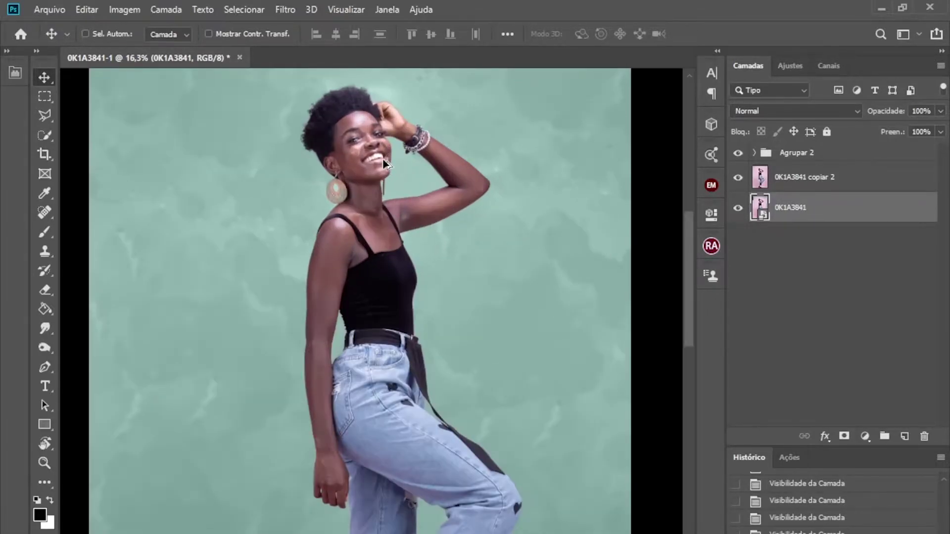
{"action": "scroll", "coordinate": [537, 227], "scroll_direction": "up", "scroll_amount": 2}
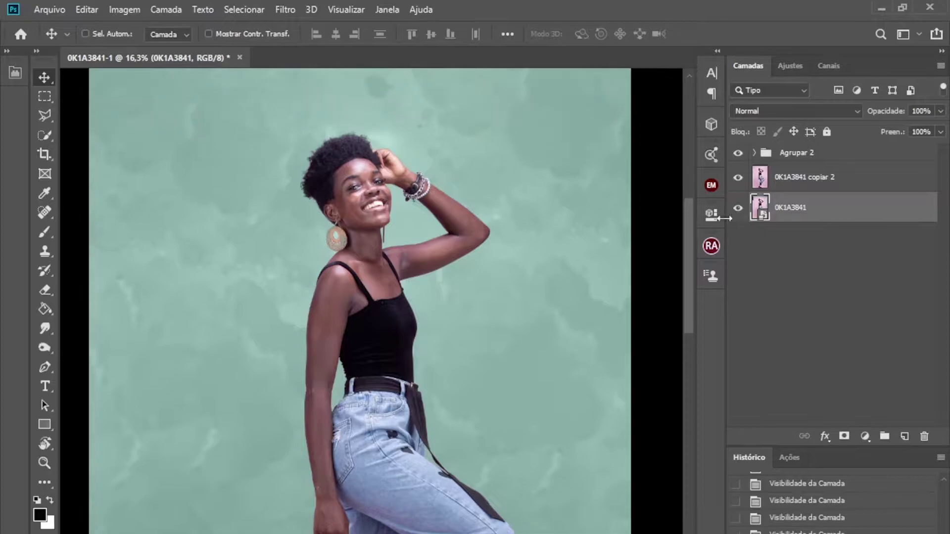
{"action": "left_click", "coordinate": [755, 154]}
{"action": "left_click", "coordinate": [844, 182]}
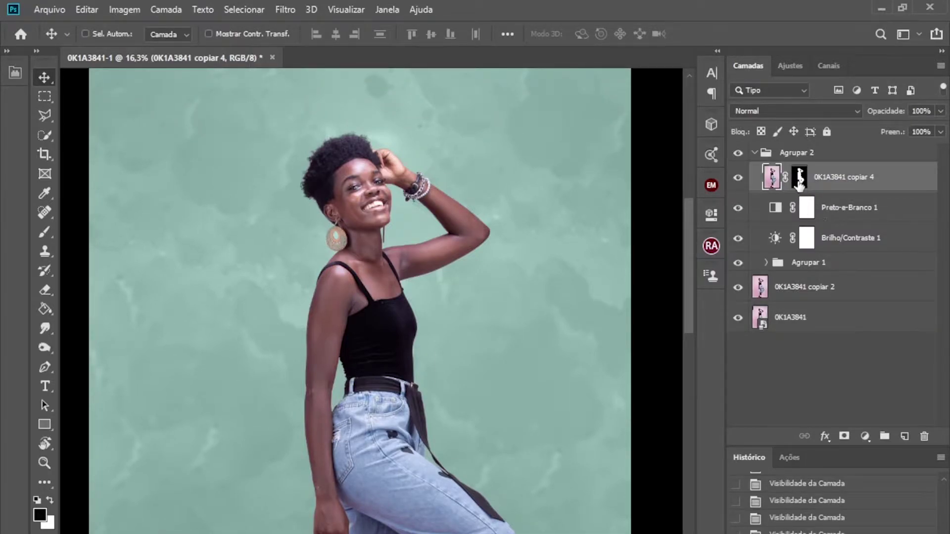
{"action": "left_click", "coordinate": [800, 180]}
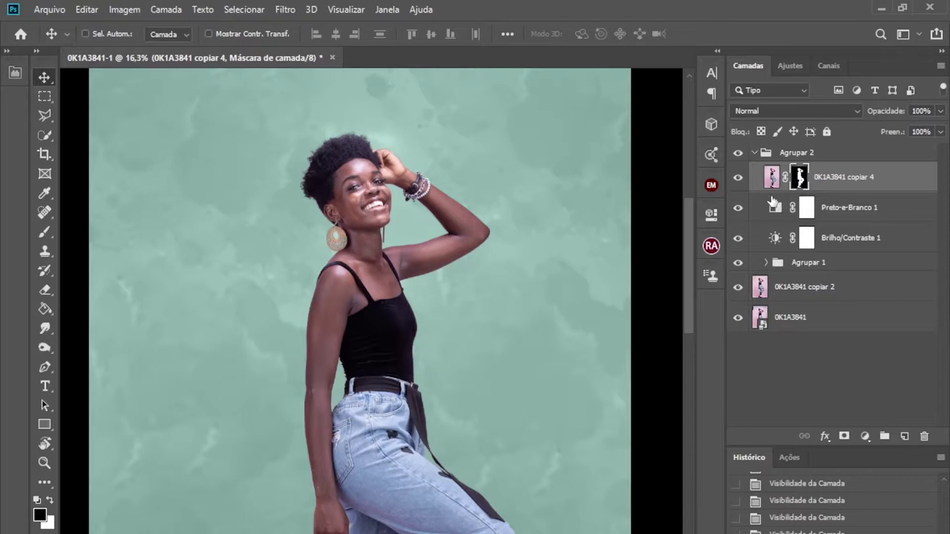
{"action": "left_click_drag", "start_coordinate": [801, 179], "coordinate": [836, 319]}
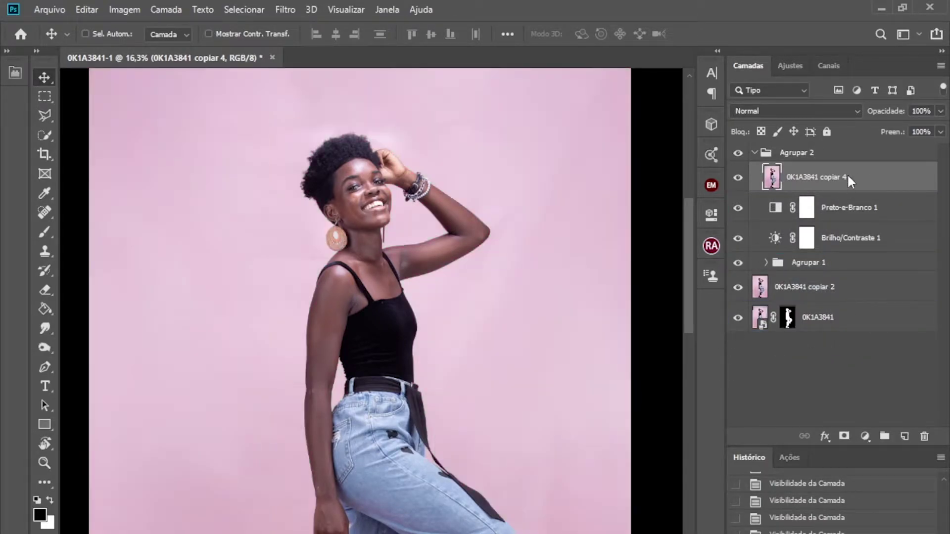
- Delete the group Agrupar 2 and the layer 0K1A3841 copiar 2, keeping only the masked base layer
{"action": "left_click", "coordinate": [857, 158]}
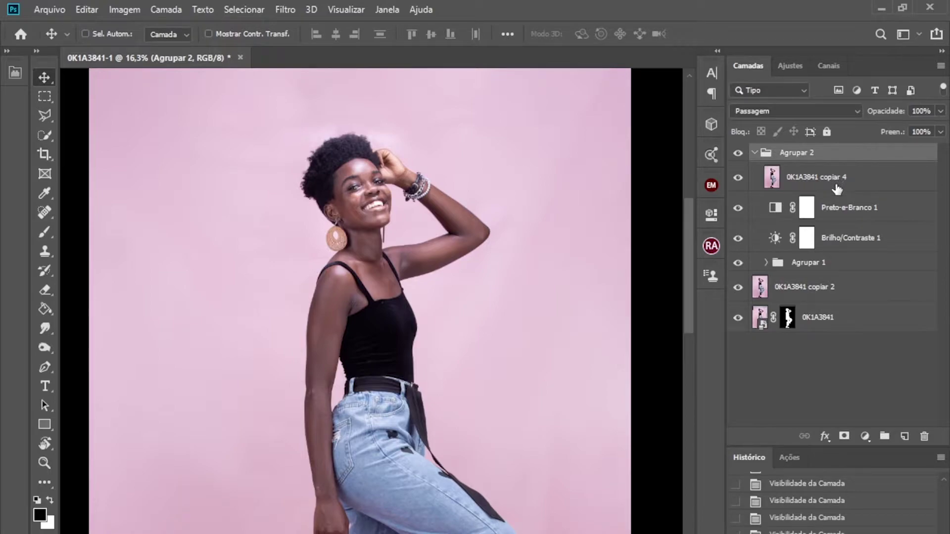
{"action": "key", "text": "Delete"}
{"action": "key", "text": "Delete"}
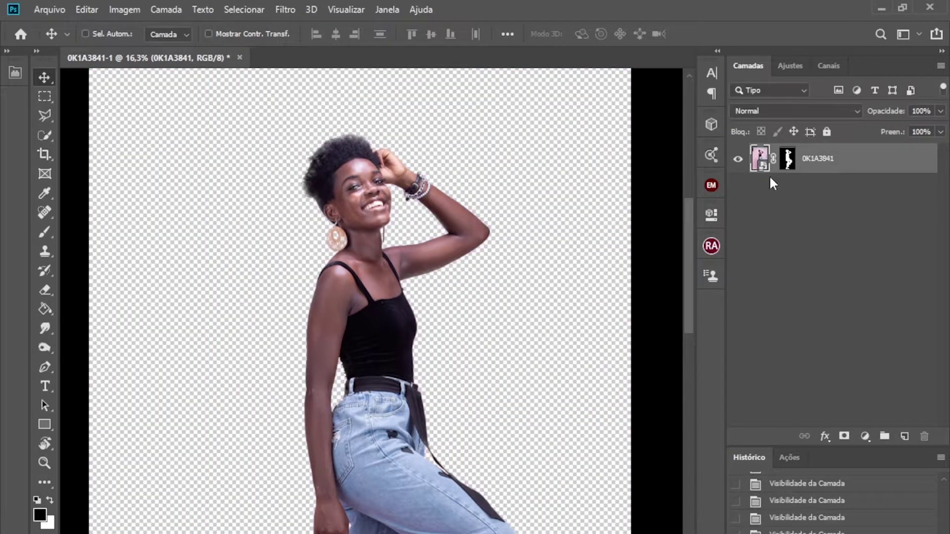
- Duplicate layer 0K1A3841, rasterize the copy and transfer the copy's mask onto the original layer
{"action": "key", "text": "ctrl+j"}
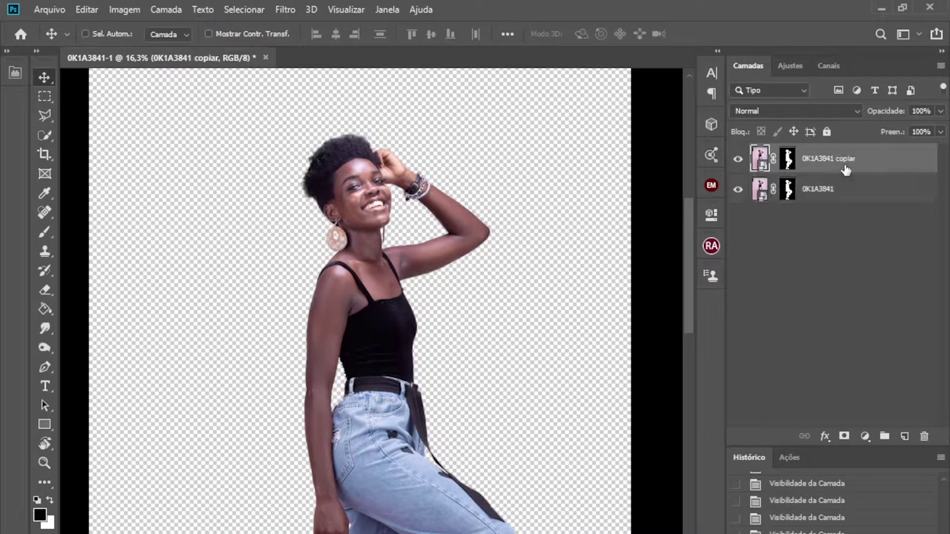
{"action": "right_click", "coordinate": [824, 165]}
{"action": "left_click", "coordinate": [723, 314]}
{"action": "left_click_drag", "start_coordinate": [797, 162], "coordinate": [799, 192]}
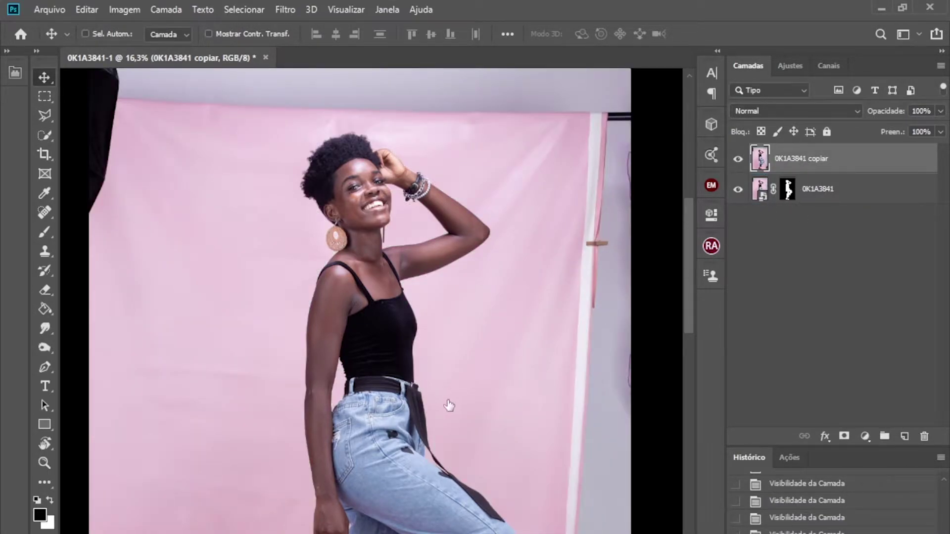
{"action": "key", "text": "ctrl+0"}
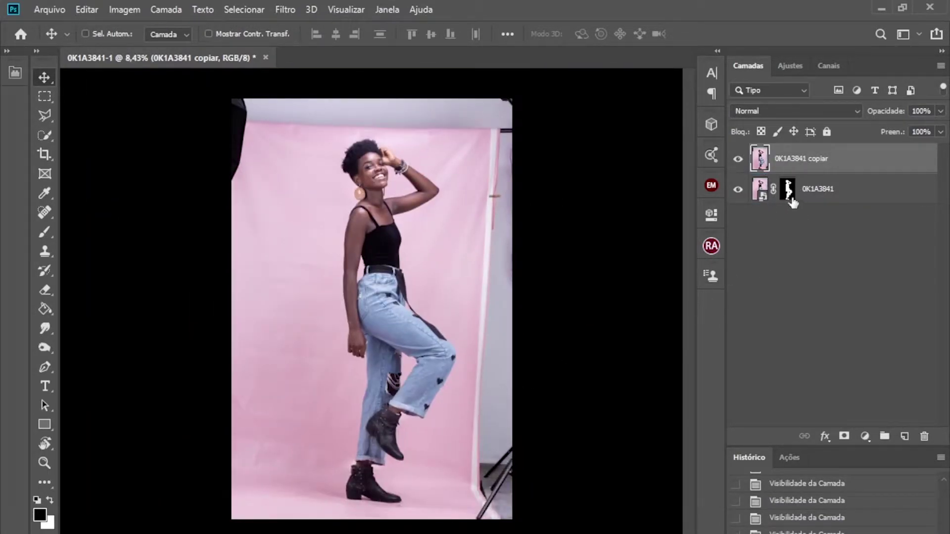
- Toggle the visibility of layer 0K1A3841 copiar to check the masked cutout beneath it
{"action": "left_click", "coordinate": [787, 190]}
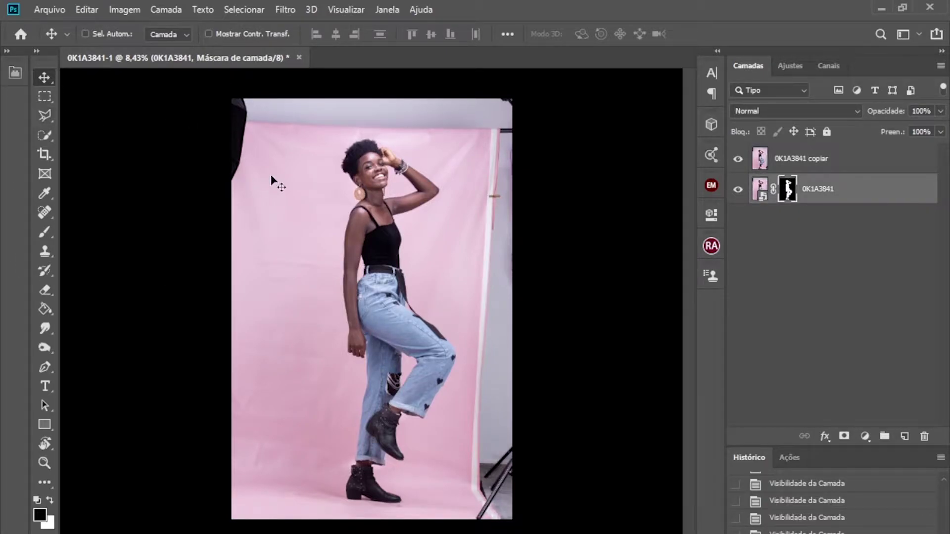
{"action": "left_click", "coordinate": [45, 115]}
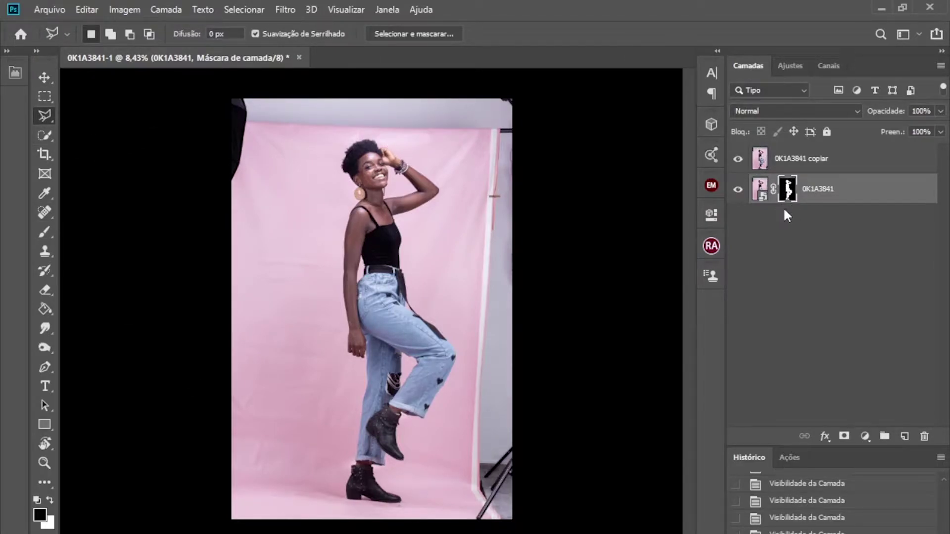
{"action": "left_click", "coordinate": [806, 168]}
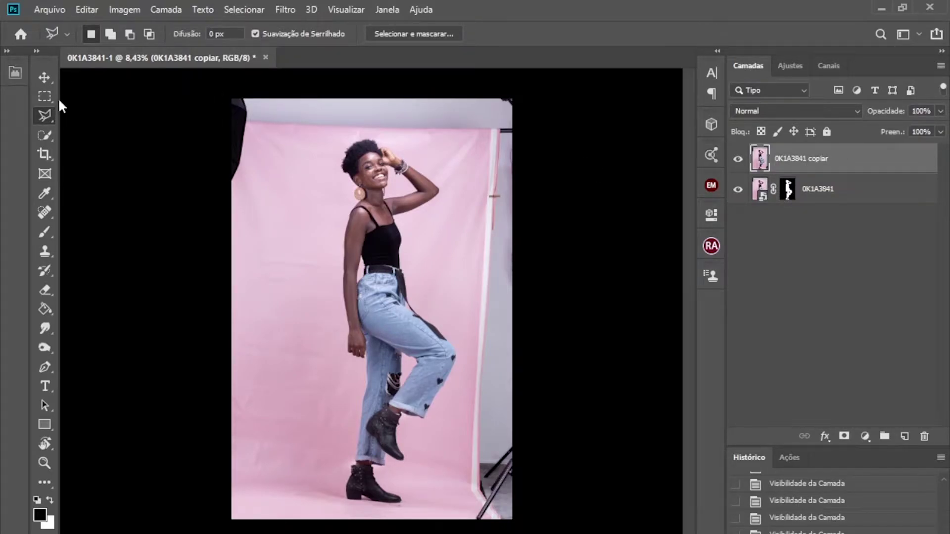
{"action": "left_click", "coordinate": [48, 71]}
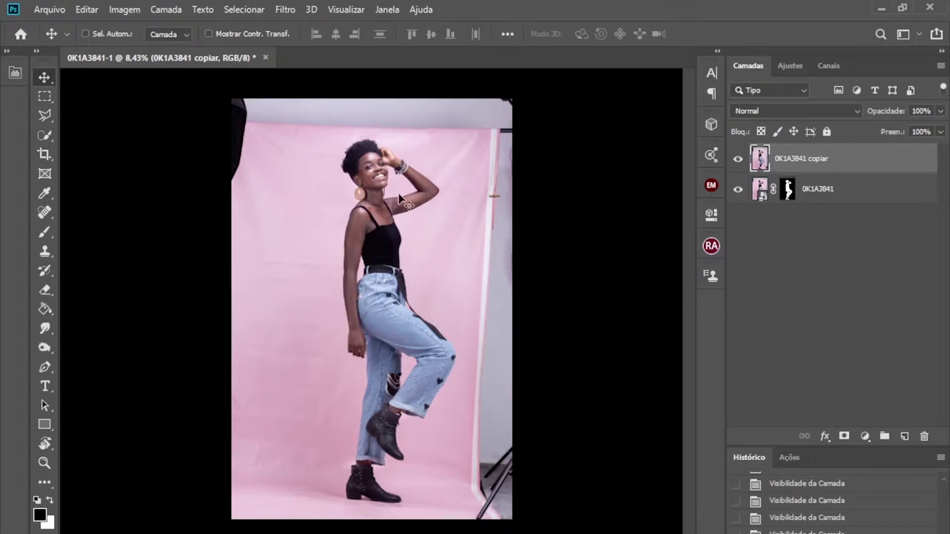
{"action": "left_click", "coordinate": [738, 161]}
{"action": "left_click", "coordinate": [737, 161]}
{"action": "left_click", "coordinate": [738, 161]}
{"action": "left_click", "coordinate": [738, 161]}
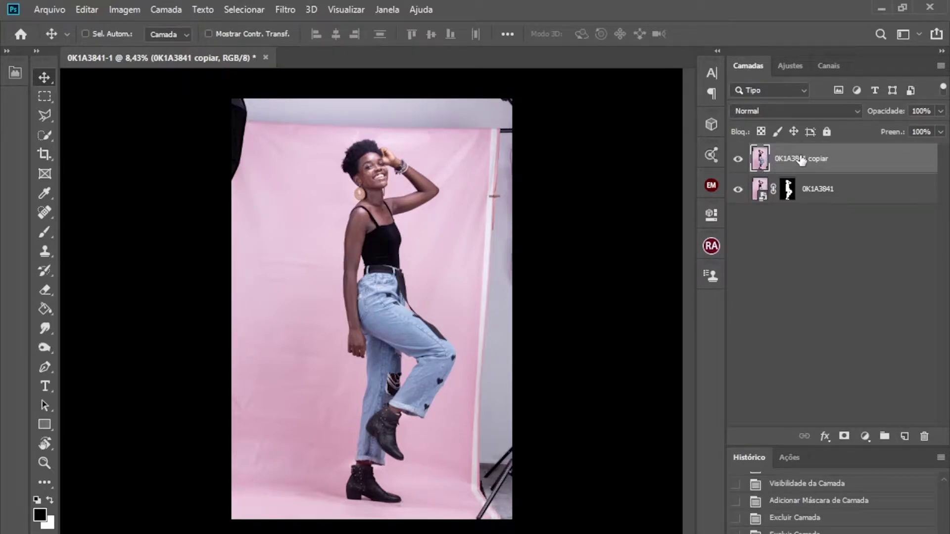
- Duplicate layer 0K1A3841 copiar and activate the Mixer Brush tool with a 450 px brush
{"action": "key", "text": "ctrl+j"}
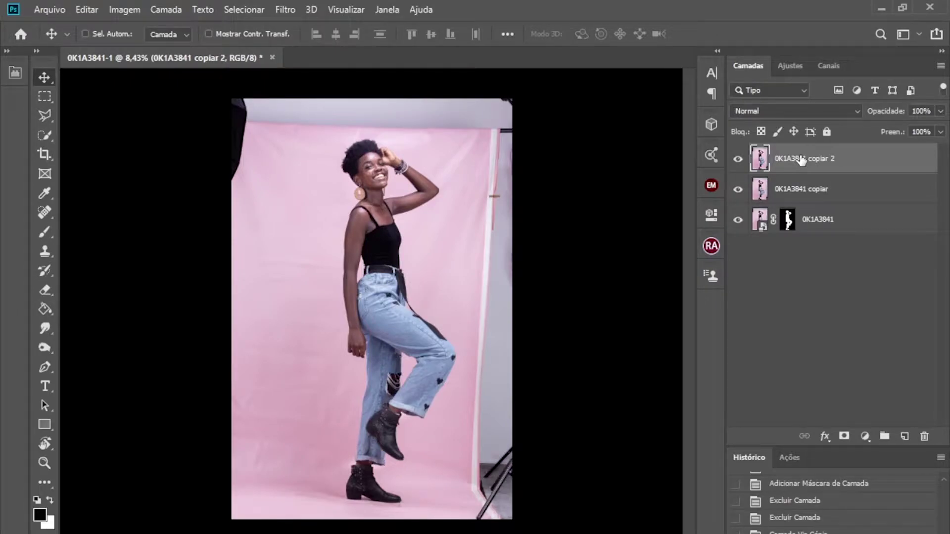
{"action": "scroll", "coordinate": [427, 288], "scroll_direction": "down", "scroll_amount": 1}
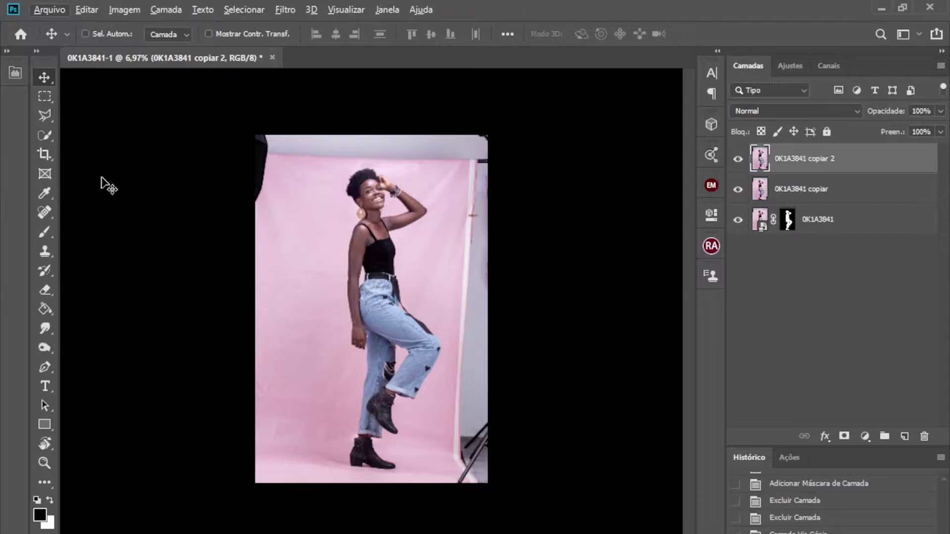
{"action": "left_click", "coordinate": [42, 229]}
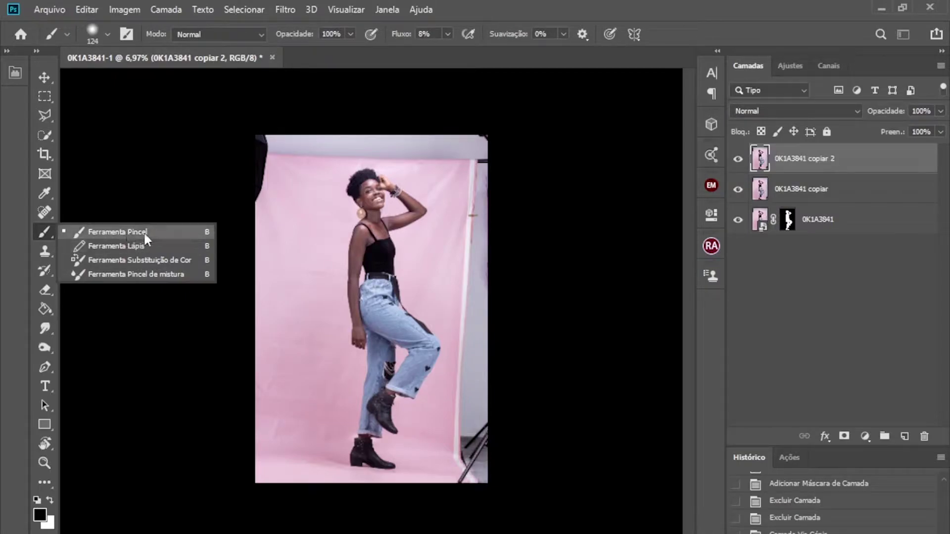
{"action": "left_click", "coordinate": [143, 274]}
{"action": "scroll", "coordinate": [327, 346], "scroll_direction": "up", "scroll_amount": 3}
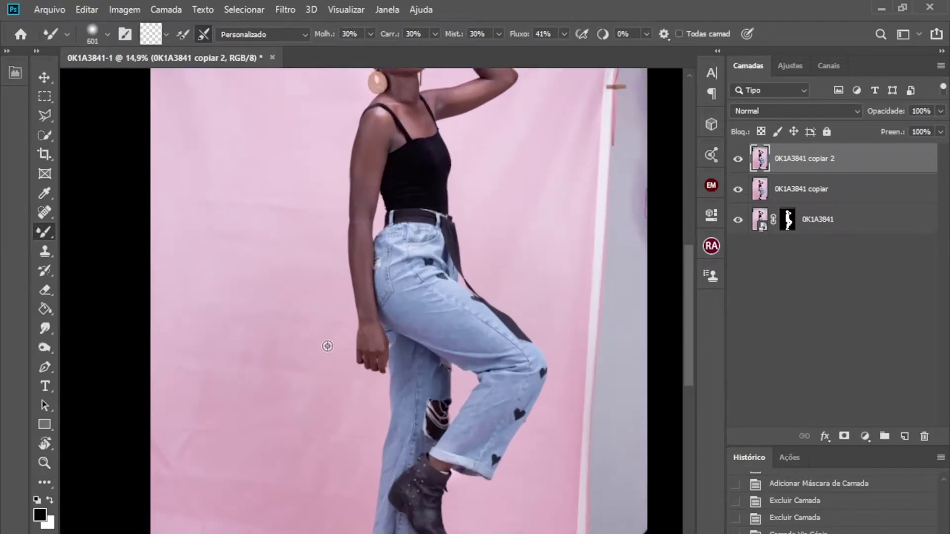
{"action": "scroll", "coordinate": [327, 346], "scroll_direction": "up", "scroll_amount": 3}
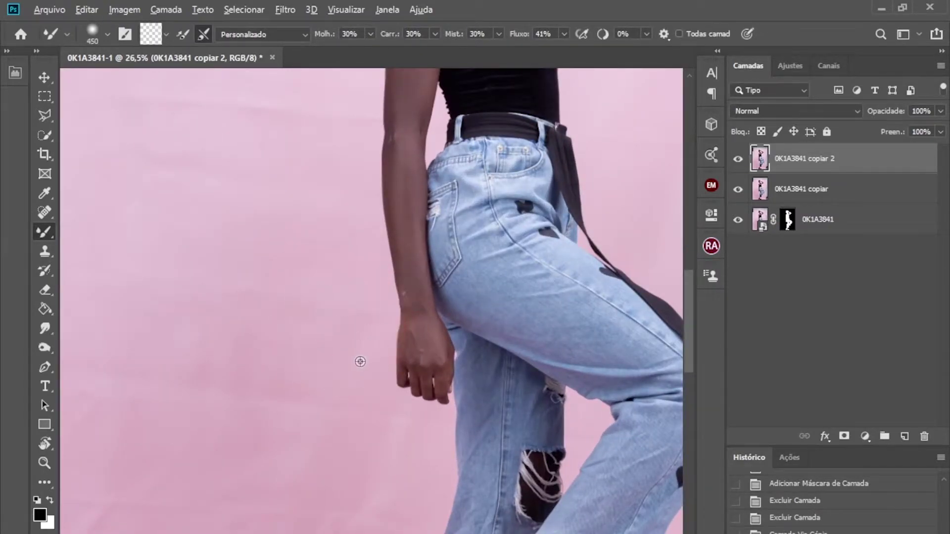
- Smooth the creases in the pink backdrop to the left of the woman's arm and torso with Mixer Brush strokes
{"action": "mouse_move", "coordinate": [267, 385]}
{"action": "left_mouse_down"}
{"action": "mouse_move", "coordinate": [239, 396]}
{"action": "mouse_move", "coordinate": [235, 370]}
{"action": "left_mouse_up"}
{"action": "left_click_drag", "start_coordinate": [175, 439], "coordinate": [289, 282]}
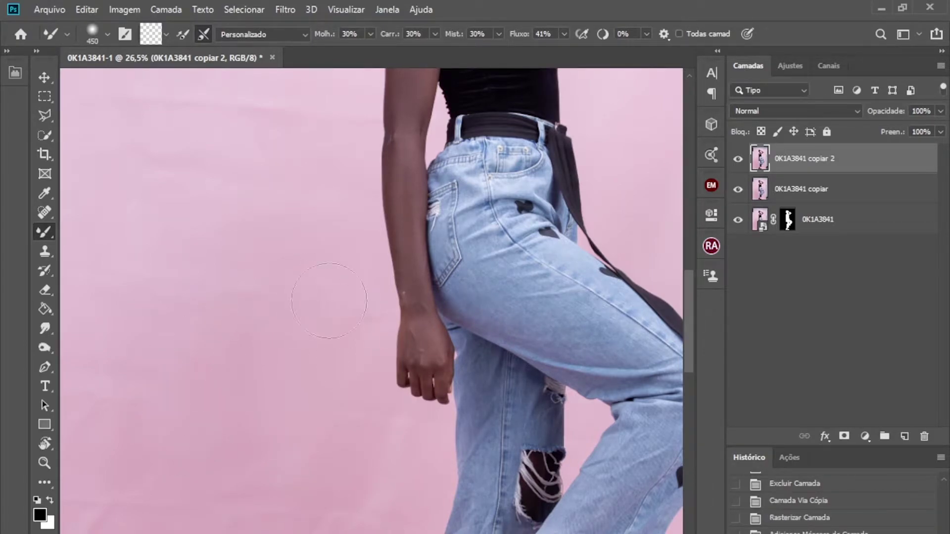
{"action": "left_click_drag", "start_coordinate": [256, 317], "coordinate": [266, 276]}
{"action": "mouse_move", "coordinate": [298, 246]}
{"action": "left_mouse_down"}
{"action": "mouse_move", "coordinate": [287, 219]}
{"action": "mouse_move", "coordinate": [223, 217]}
{"action": "mouse_move", "coordinate": [222, 112]}
{"action": "left_mouse_up"}
{"action": "left_click_drag", "start_coordinate": [185, 163], "coordinate": [201, 157]}
{"action": "scroll", "coordinate": [251, 174], "scroll_direction": "up", "scroll_amount": 2}
{"action": "mouse_move", "coordinate": [251, 175]}
{"action": "left_mouse_down"}
{"action": "mouse_move", "coordinate": [291, 191]}
{"action": "mouse_move", "coordinate": [296, 226]}
{"action": "mouse_move", "coordinate": [300, 194]}
{"action": "mouse_move", "coordinate": [248, 181]}
{"action": "mouse_move", "coordinate": [213, 220]}
{"action": "mouse_move", "coordinate": [199, 161]}
{"action": "left_mouse_up"}
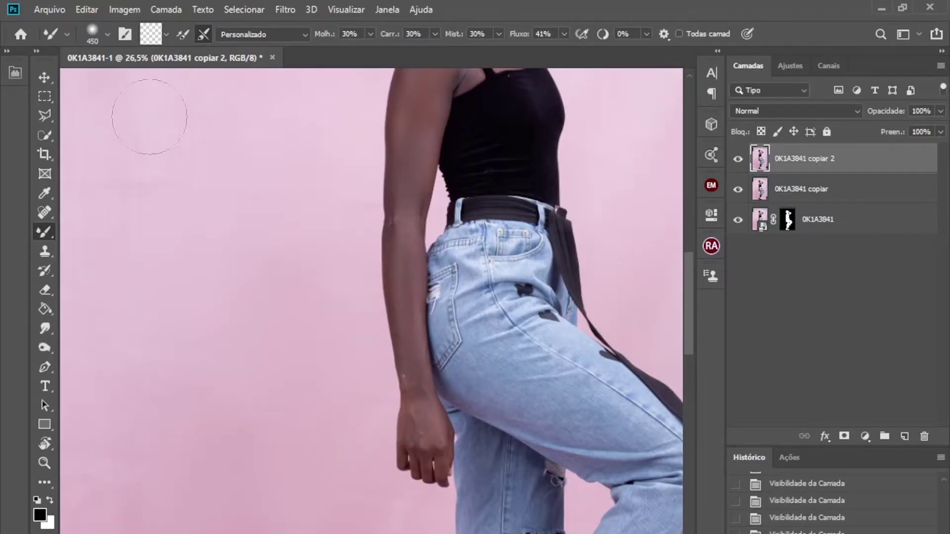
- Blend the lower part of the pink backdrop beside the woman's legs and around her boots with the Mixer Brush
{"action": "scroll", "coordinate": [226, 301], "scroll_direction": "down", "scroll_amount": 2}
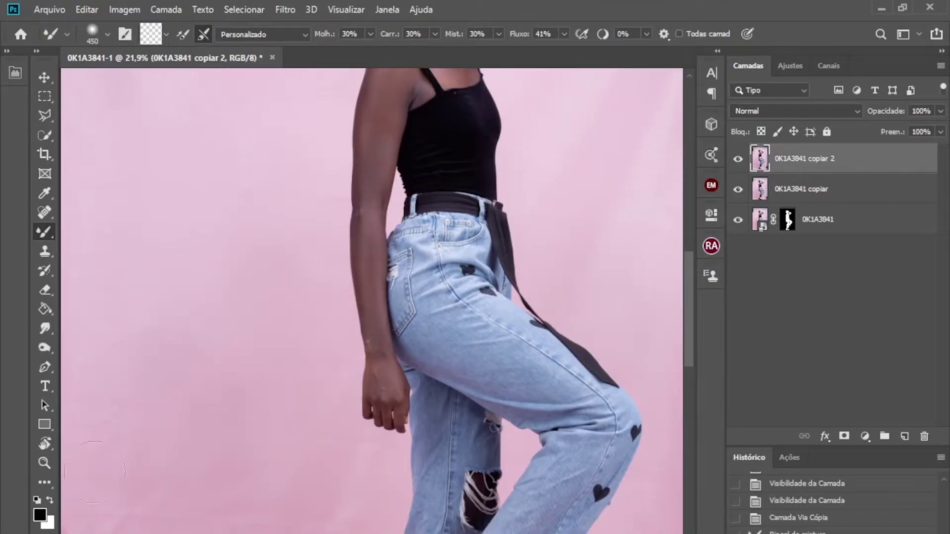
{"action": "scroll", "coordinate": [233, 389], "scroll_direction": "down", "scroll_amount": 3}
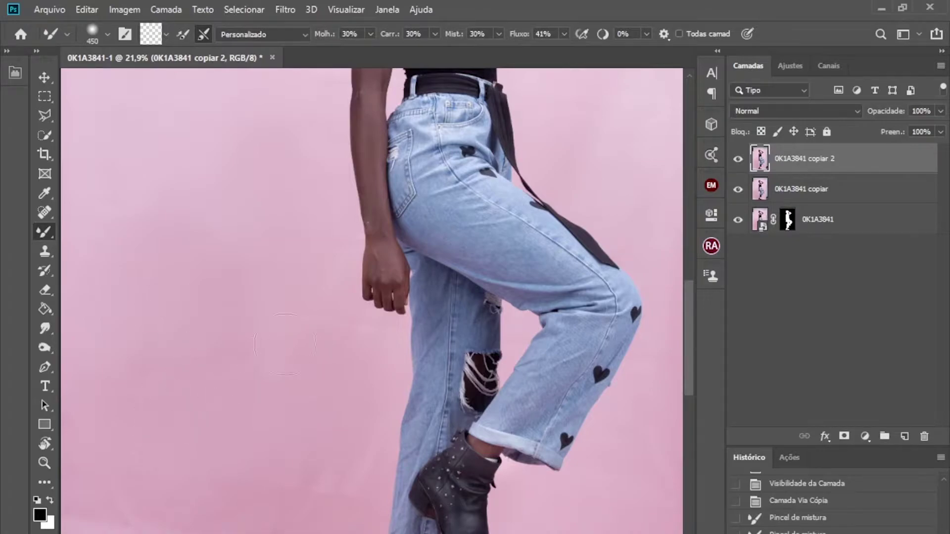
{"action": "scroll", "coordinate": [242, 317], "scroll_direction": "down", "scroll_amount": 2}
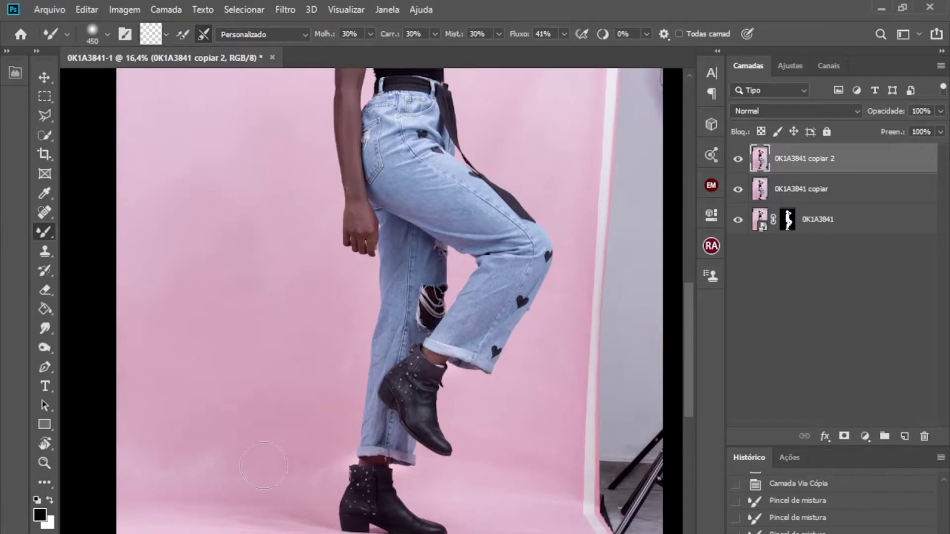
{"action": "mouse_move", "coordinate": [315, 476]}
{"action": "left_mouse_down"}
{"action": "mouse_move", "coordinate": [366, 463]}
{"action": "mouse_move", "coordinate": [546, 471]}
{"action": "left_mouse_up"}
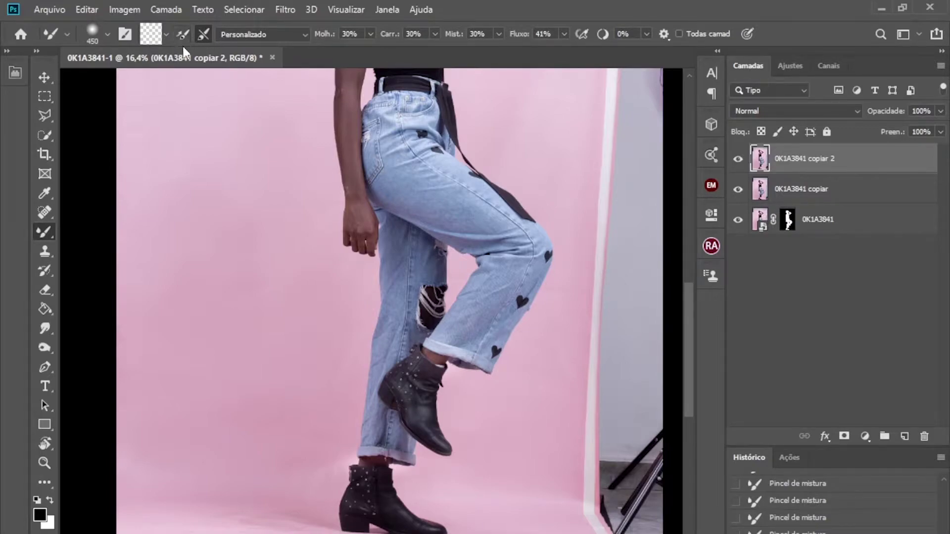
- Enlarge the Mixer Brush to about 669 px and smooth the backdrop folds to the right of the woman's torso
{"action": "scroll", "coordinate": [500, 233], "scroll_direction": "up", "scroll_amount": 5}
{"action": "right_click", "coordinate": [527, 228], "text": "alt"}
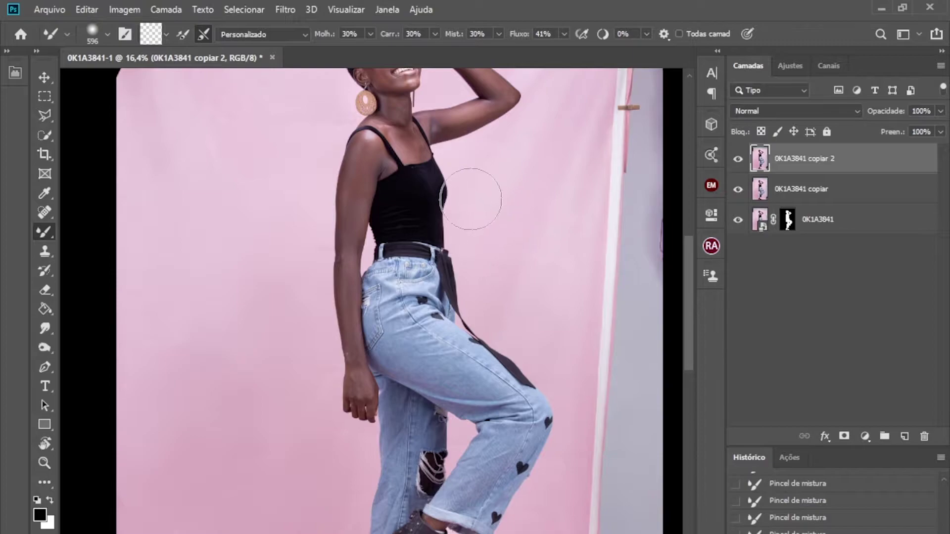
{"action": "right_click", "coordinate": [503, 240], "text": "alt"}
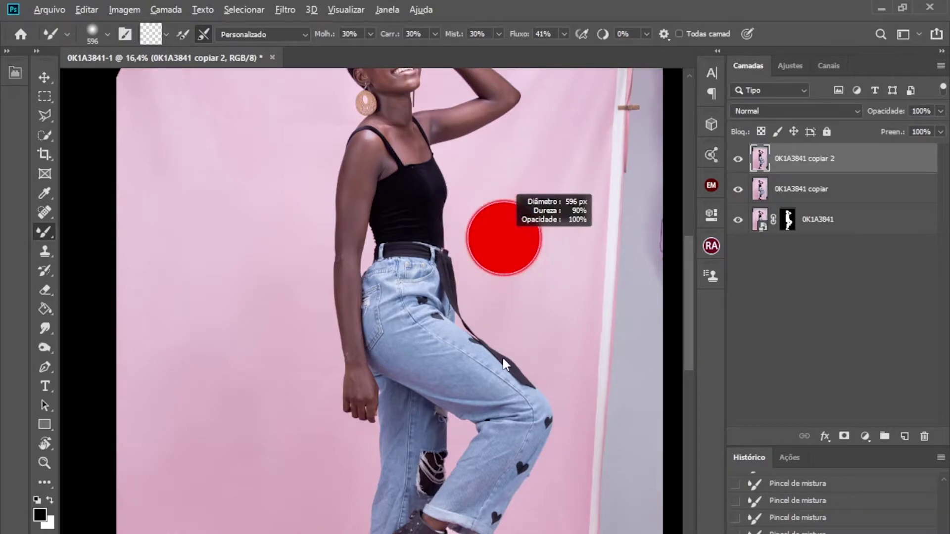
{"action": "left_click_drag", "start_coordinate": [517, 413], "coordinate": [504, 59]}
{"action": "left_click_drag", "start_coordinate": [504, 205], "coordinate": [508, 182]}
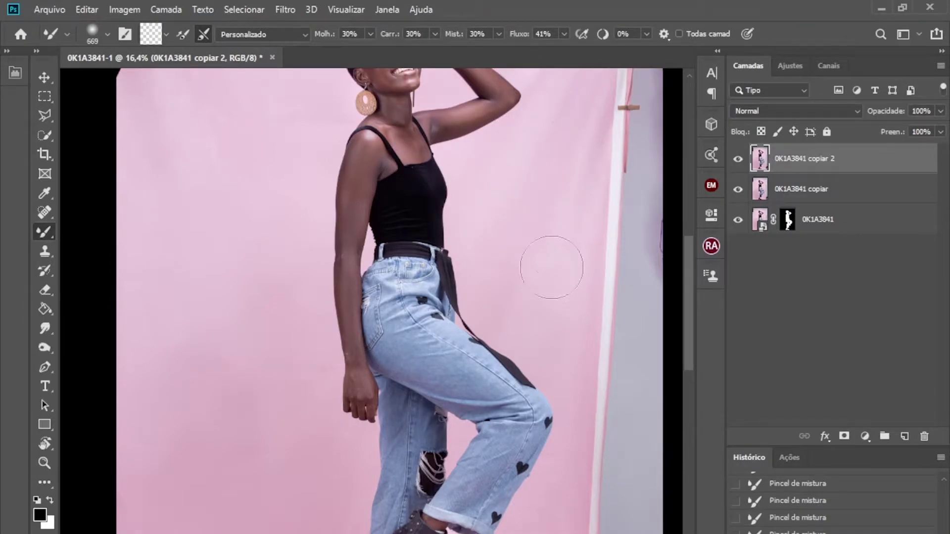
{"action": "mouse_move", "coordinate": [551, 243]}
{"action": "left_mouse_down"}
{"action": "mouse_move", "coordinate": [566, 238]}
{"action": "mouse_move", "coordinate": [535, 290]}
{"action": "mouse_move", "coordinate": [516, 296]}
{"action": "mouse_move", "coordinate": [564, 198]}
{"action": "left_mouse_up"}
- Reduce the Mixer Brush to about 284 px and smooth the pink backdrop around the woman's hair and head
{"action": "scroll", "coordinate": [550, 310], "scroll_direction": "up", "scroll_amount": 5}
{"action": "scroll", "coordinate": [550, 309], "scroll_direction": "down", "scroll_amount": 1}
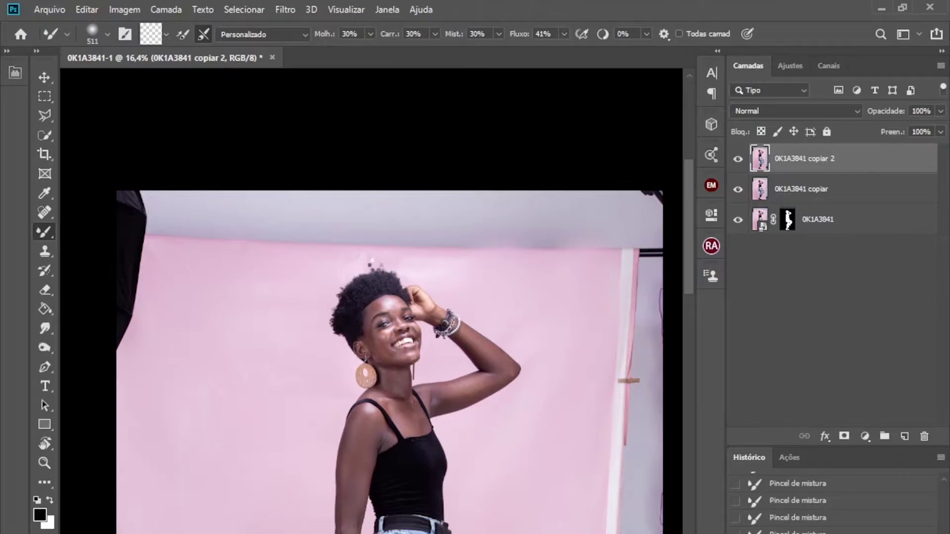
{"action": "scroll", "coordinate": [418, 261], "scroll_direction": "up", "scroll_amount": 2}
{"action": "key", "text": "bracketleft"}
{"action": "key", "text": "bracketleft"}
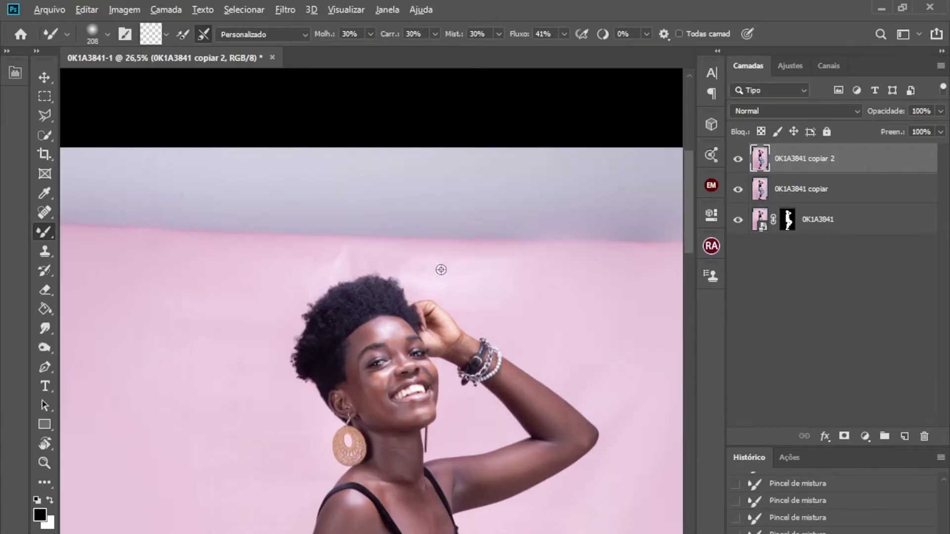
{"action": "key", "text": "bracketleft"}
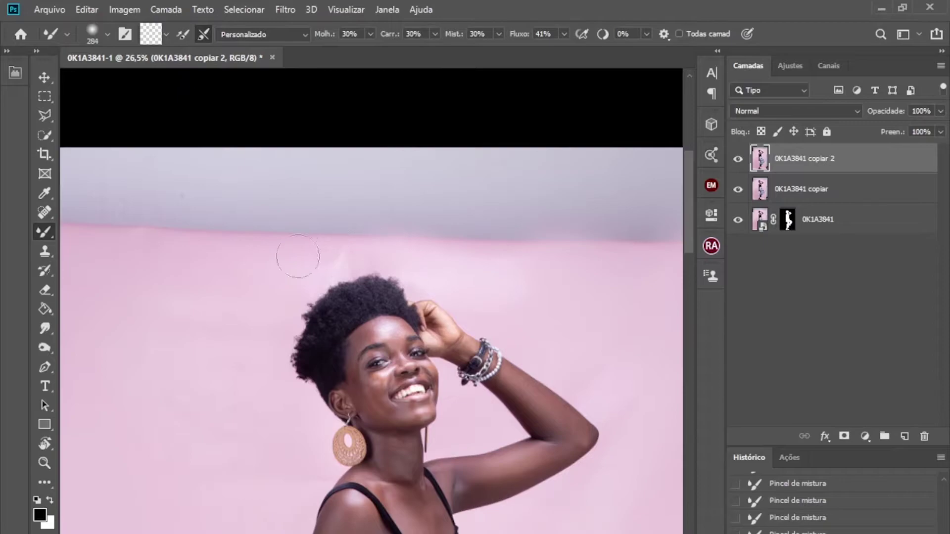
{"action": "left_click_drag", "start_coordinate": [150, 327], "coordinate": [178, 322]}
- Enlarge the Mixer Brush to 564 px, then 885 px, and even out the remaining pink backdrop around the woman's body and boots
{"action": "scroll", "coordinate": [227, 360], "scroll_direction": "down", "scroll_amount": 3}
{"action": "scroll", "coordinate": [198, 324], "scroll_direction": "down", "scroll_amount": 5}
{"action": "scroll", "coordinate": [297, 337], "scroll_direction": "down", "scroll_amount": 4}
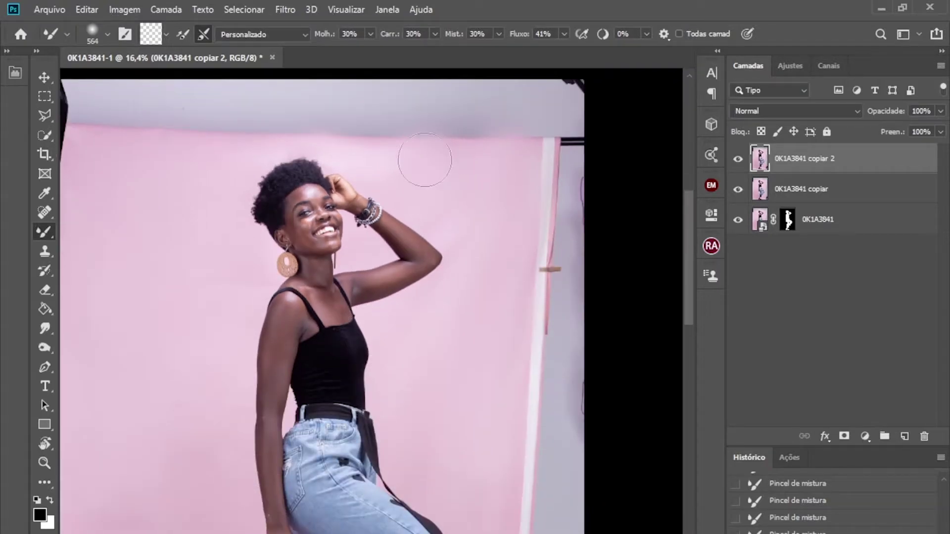
{"action": "scroll", "coordinate": [500, 242], "scroll_direction": "down", "scroll_amount": 8}
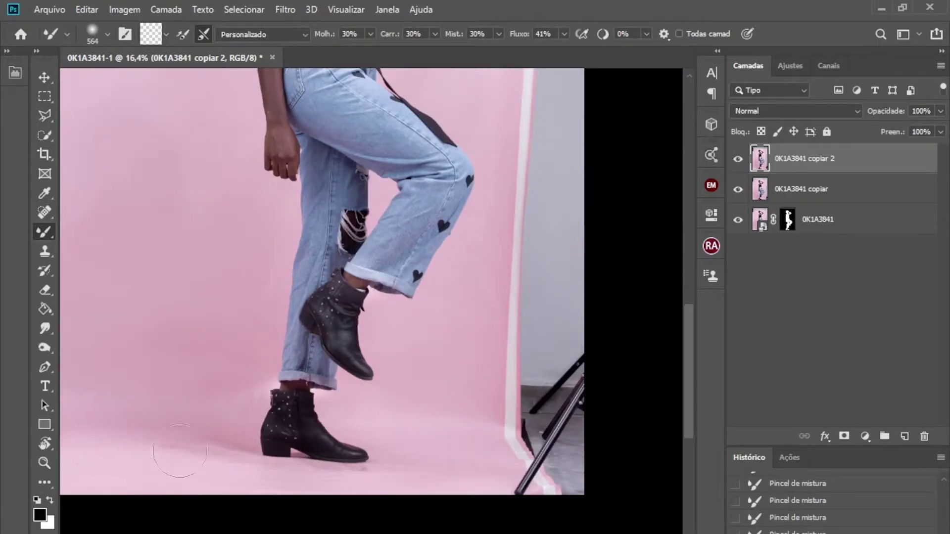
{"action": "scroll", "coordinate": [193, 450], "scroll_direction": "down", "scroll_amount": 2}
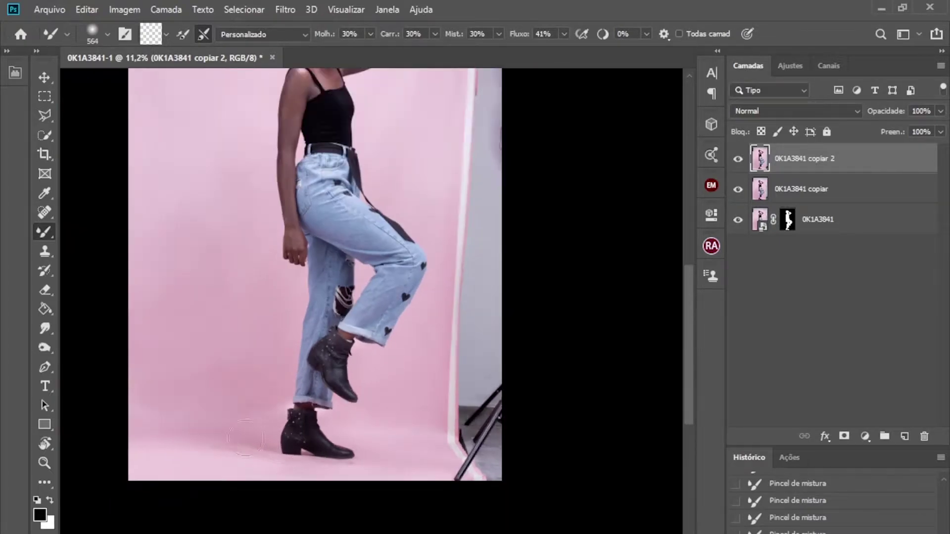
{"action": "scroll", "coordinate": [174, 355], "scroll_direction": "up", "scroll_amount": 3}
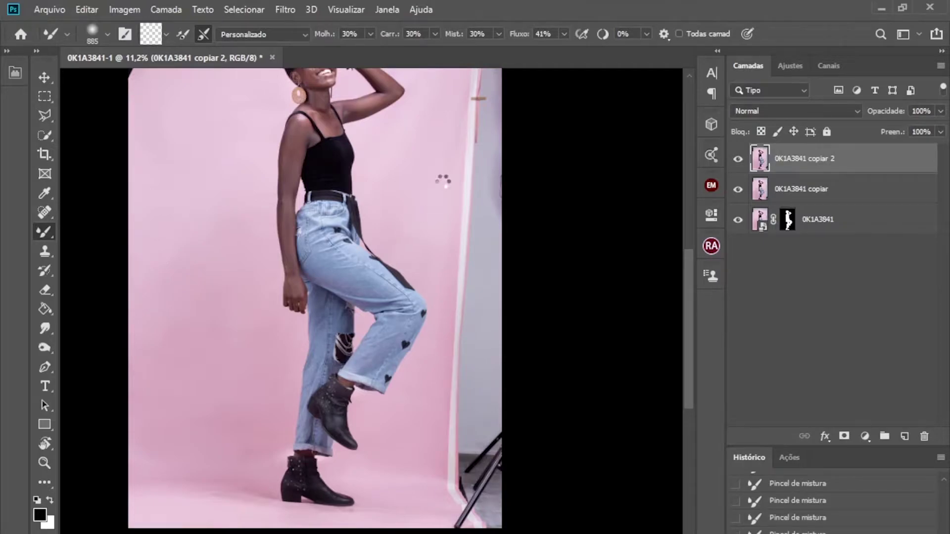
{"action": "scroll", "coordinate": [627, 340], "scroll_direction": "down", "scroll_amount": 1}
{"action": "scroll", "coordinate": [298, 278], "scroll_direction": "up", "scroll_amount": 2}
{"action": "scroll", "coordinate": [298, 278], "scroll_direction": "up", "scroll_amount": 4}
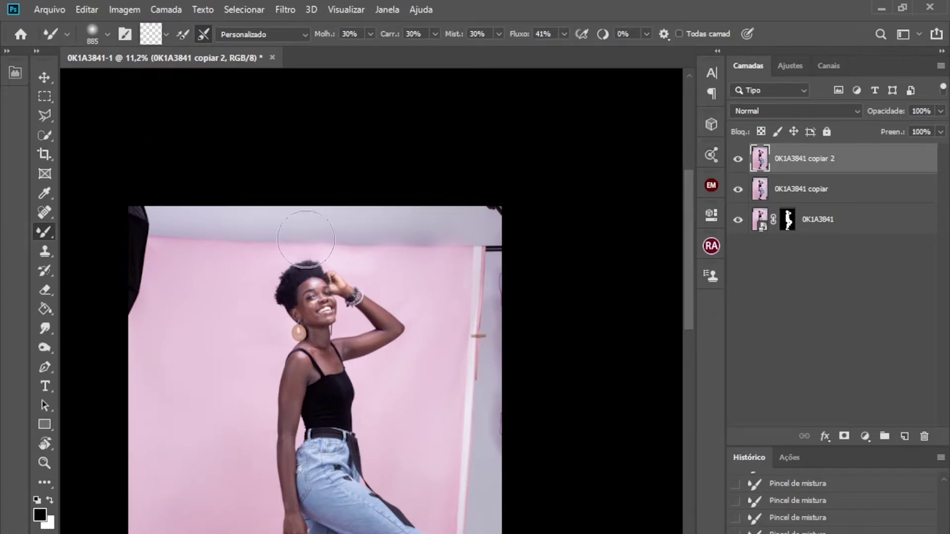
- Cover the grey wall above the woman's head and raised arm with pink backdrop sampled by a 601 px Clone Stamp
{"action": "scroll", "coordinate": [303, 259], "scroll_direction": "up", "scroll_amount": 2}
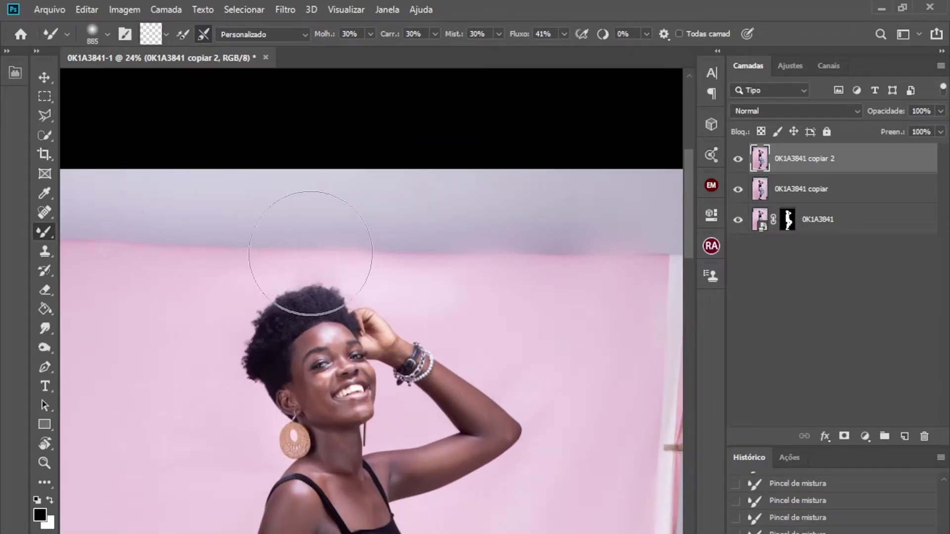
{"action": "left_click", "coordinate": [48, 253]}
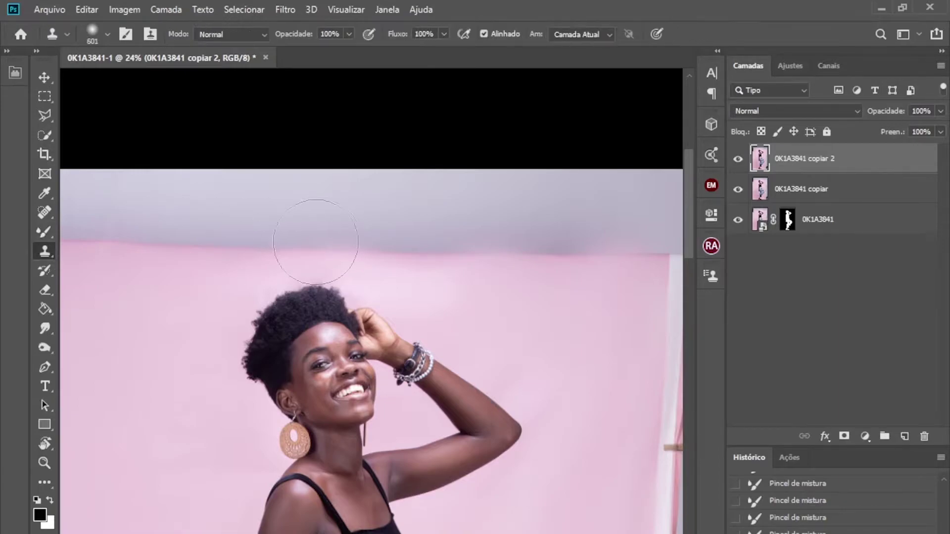
{"action": "left_click", "coordinate": [167, 390], "text": "alt"}
{"action": "mouse_move", "coordinate": [412, 256]}
{"action": "left_mouse_down"}
{"action": "mouse_move", "coordinate": [396, 247]}
{"action": "mouse_move", "coordinate": [381, 214]}
{"action": "mouse_move", "coordinate": [394, 233]}
{"action": "mouse_move", "coordinate": [322, 212]}
{"action": "mouse_move", "coordinate": [213, 227]}
{"action": "mouse_move", "coordinate": [283, 214]}
{"action": "mouse_move", "coordinate": [405, 233]}
{"action": "mouse_move", "coordinate": [377, 211]}
{"action": "left_mouse_up"}
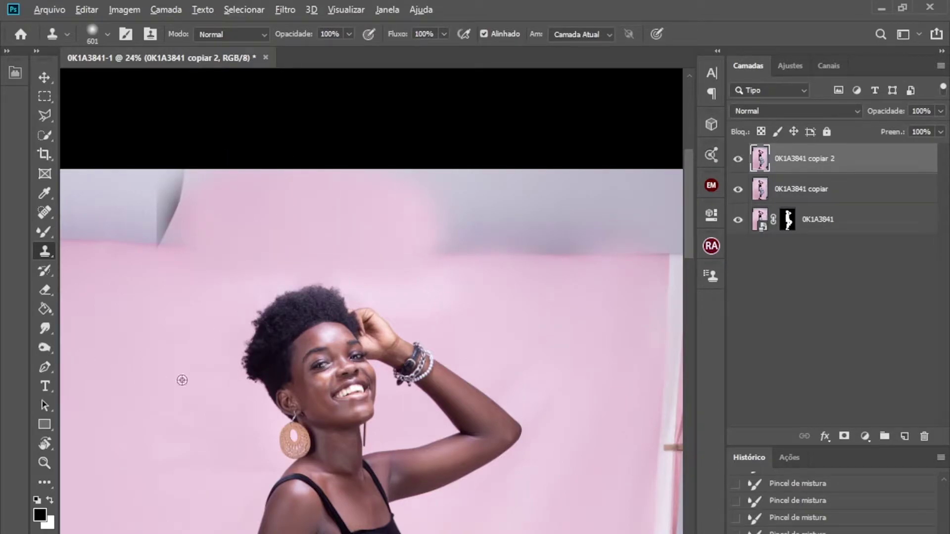
{"action": "left_click", "coordinate": [496, 320], "text": "alt"}
{"action": "left_click_drag", "start_coordinate": [444, 249], "coordinate": [441, 211]}
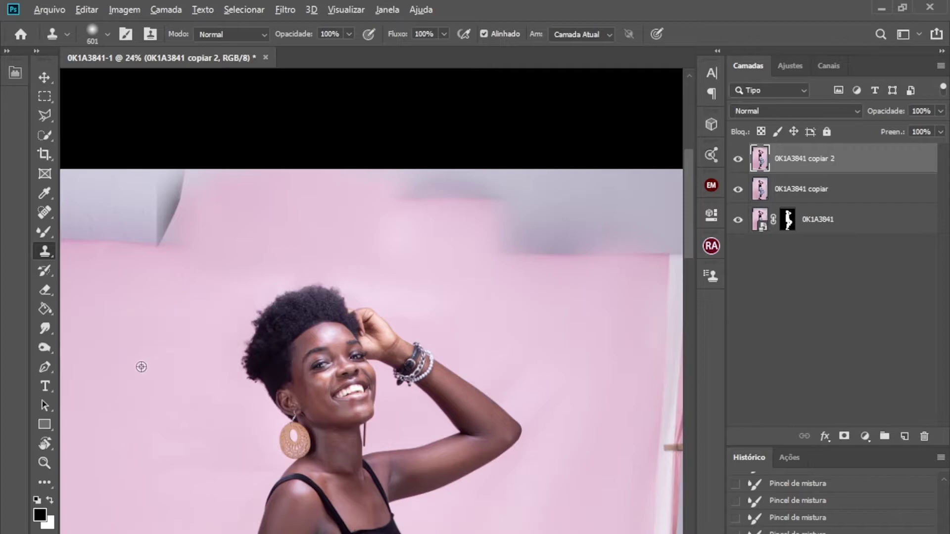
{"action": "left_click", "coordinate": [121, 416], "text": "alt"}
{"action": "mouse_move", "coordinate": [594, 215]}
{"action": "left_mouse_down"}
{"action": "mouse_move", "coordinate": [530, 245]}
{"action": "mouse_move", "coordinate": [517, 238]}
{"action": "mouse_move", "coordinate": [557, 246]}
{"action": "mouse_move", "coordinate": [568, 231]}
{"action": "mouse_move", "coordinate": [548, 221]}
{"action": "left_mouse_up"}
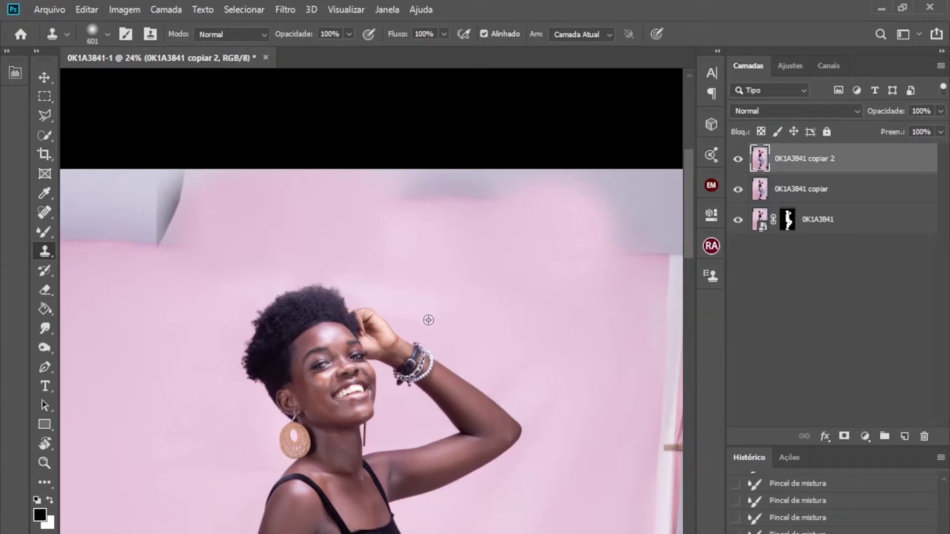
- Outline the grey wall, studio equipment and backdrop edges around the top and right of the photo with a Polygonal Lasso selection
{"action": "scroll", "coordinate": [405, 331], "scroll_direction": "down", "scroll_amount": 3}
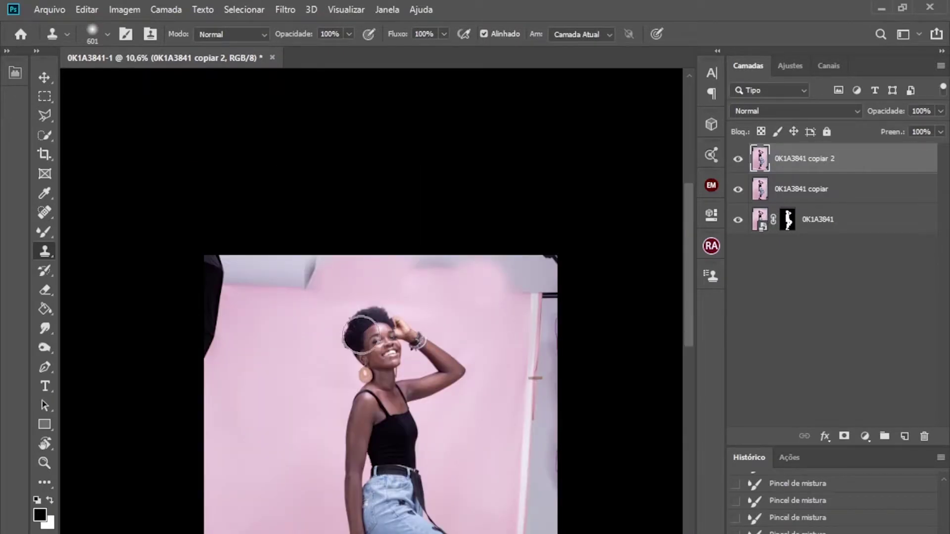
{"action": "scroll", "coordinate": [359, 336], "scroll_direction": "down", "scroll_amount": 1}
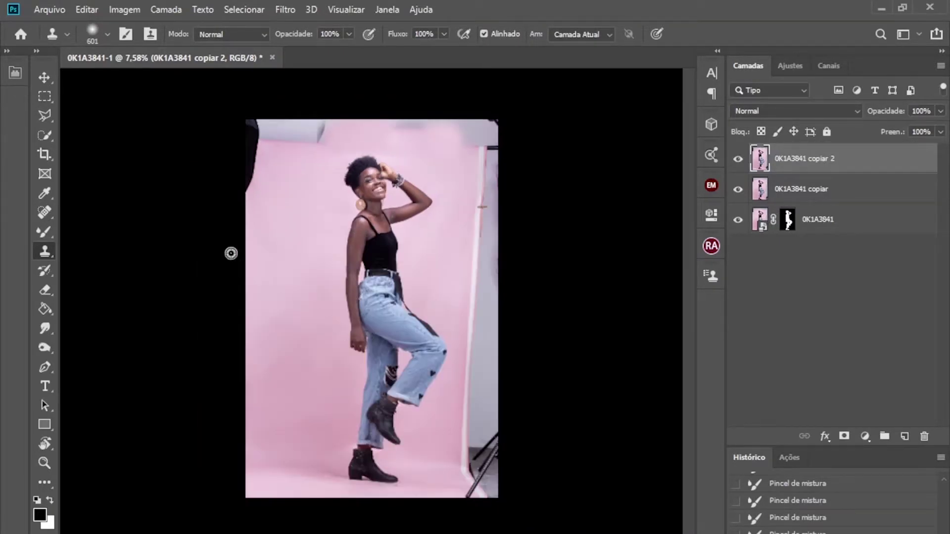
{"action": "left_click", "coordinate": [44, 116]}
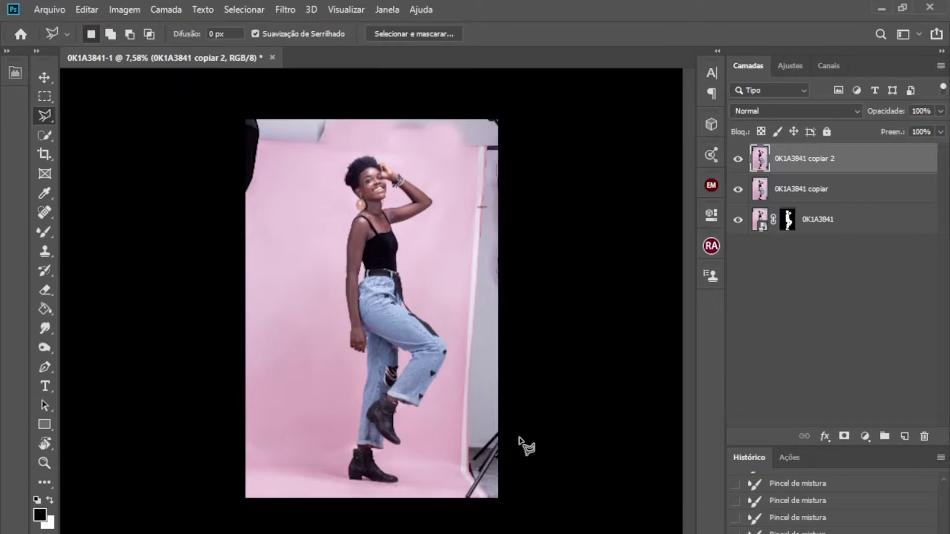
{"action": "left_click", "coordinate": [536, 438]}
{"action": "left_click", "coordinate": [541, 523]}
{"action": "left_click", "coordinate": [454, 523]}
{"action": "left_click", "coordinate": [447, 495]}
{"action": "left_click", "coordinate": [449, 421]}
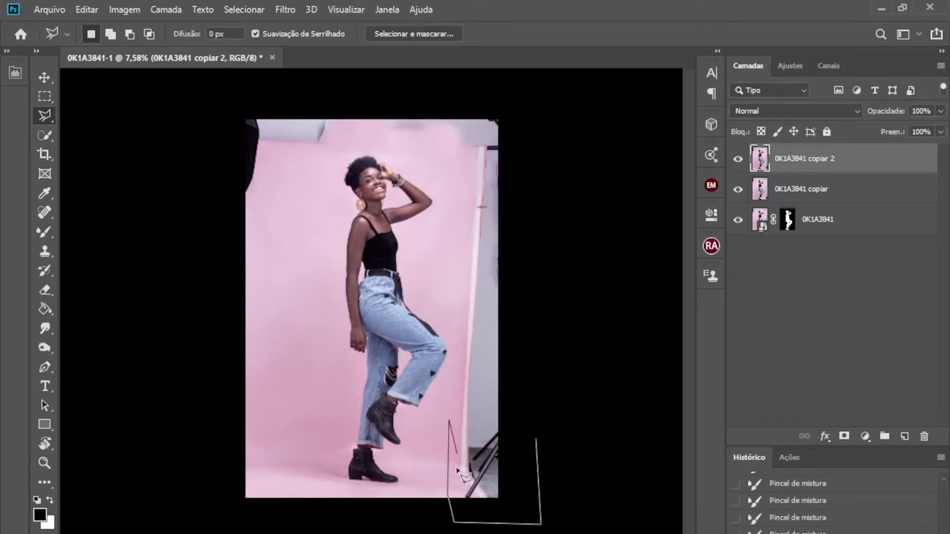
{"action": "left_click", "coordinate": [456, 445]}
{"action": "left_click", "coordinate": [467, 169]}
{"action": "left_click", "coordinate": [434, 134]}
{"action": "left_click", "coordinate": [394, 141]}
{"action": "left_click", "coordinate": [341, 135]}
{"action": "left_click", "coordinate": [327, 153]}
{"action": "left_click", "coordinate": [265, 163]}
{"action": "left_click", "coordinate": [257, 326]}
{"action": "left_click", "coordinate": [211, 367]}
{"action": "left_click", "coordinate": [221, 81]}
{"action": "left_click", "coordinate": [545, 89]}
{"action": "double_click", "coordinate": [572, 296]}
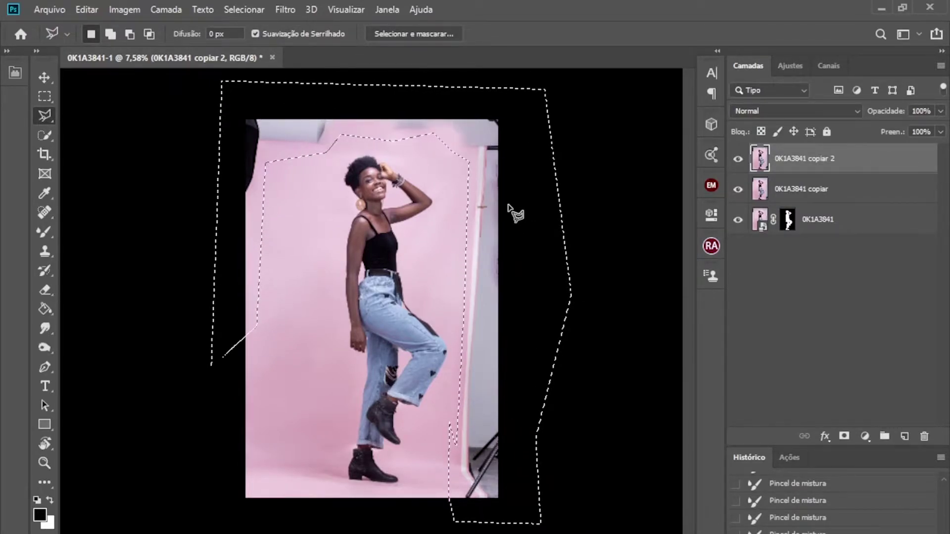
- Fill the selected border area with Content-Aware Fill output to a new layer, and clear the selection
{"action": "left_click", "coordinate": [86, 10]}
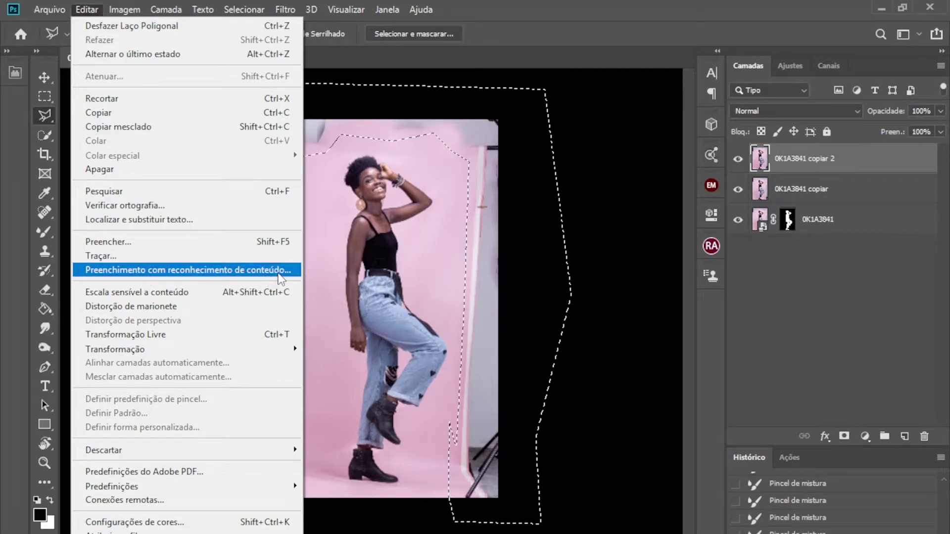
{"action": "left_click", "coordinate": [281, 272]}
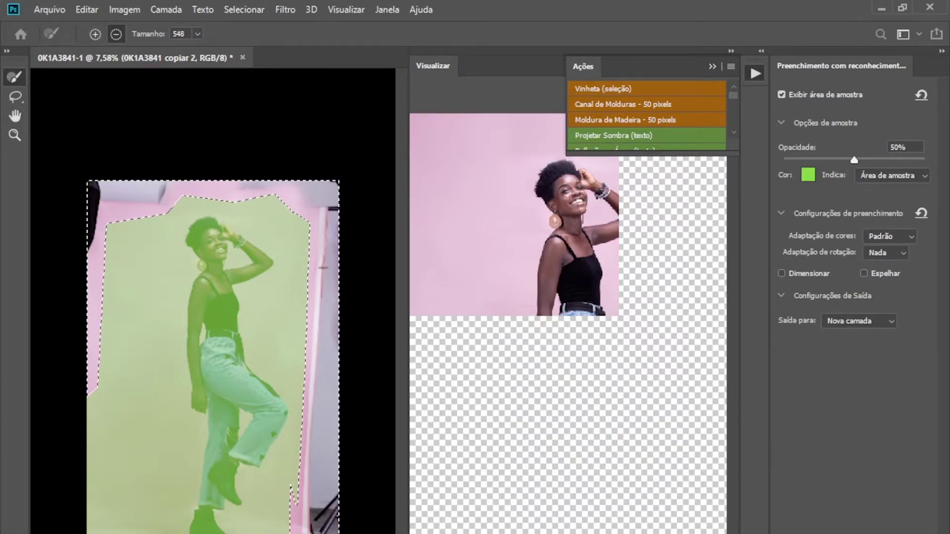
{"action": "left_click", "coordinate": [913, 533]}
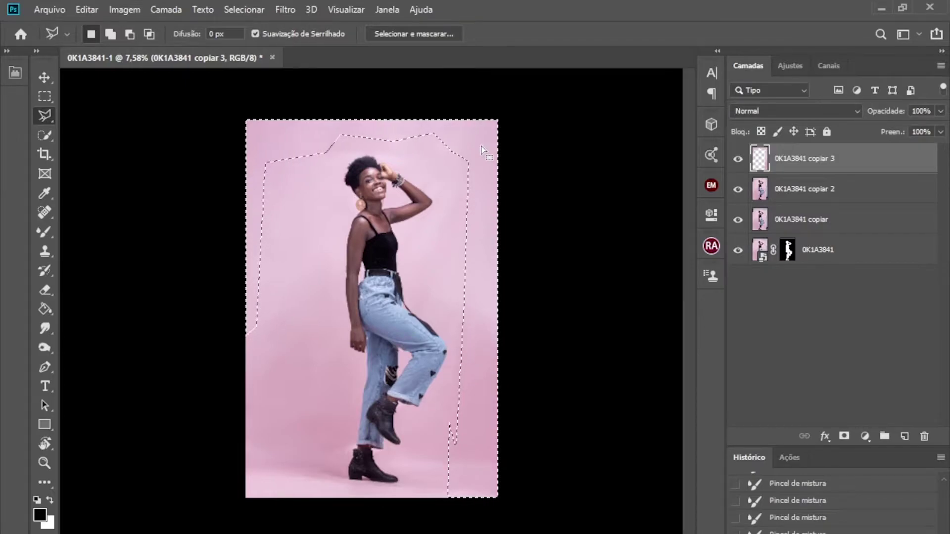
{"action": "key", "text": "ctrl+d"}
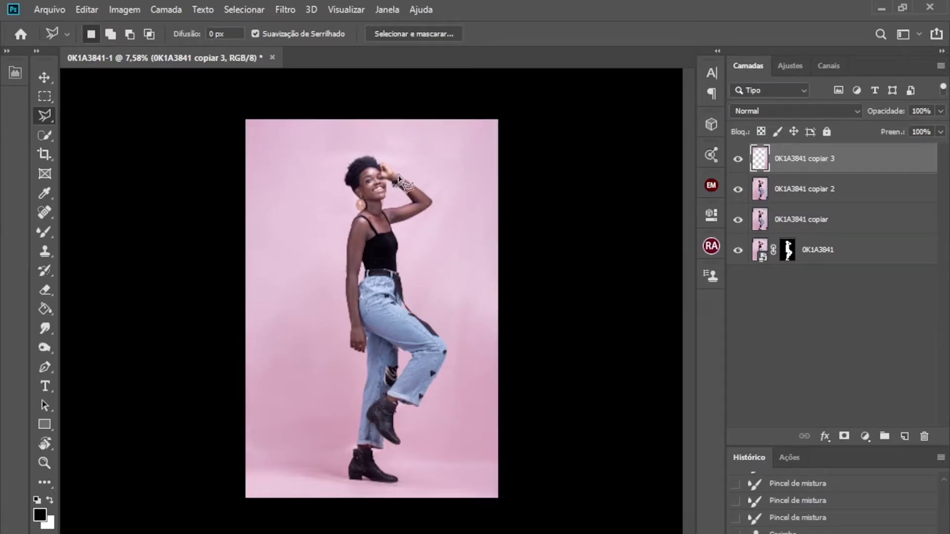
- Toggle the visibility of layer 0K1A3841 copiar 3 to compare the photo with and without the filled background
{"action": "left_click", "coordinate": [853, 195]}
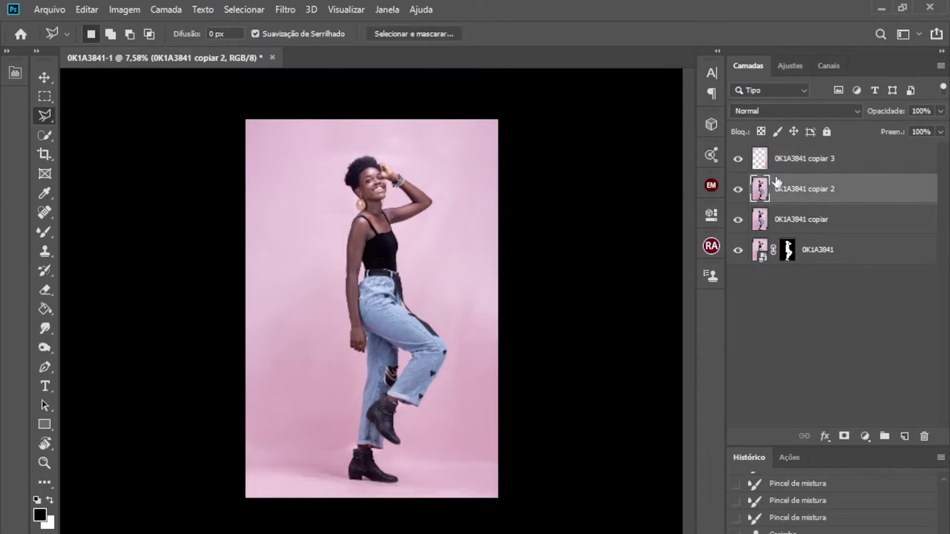
{"action": "left_click", "coordinate": [855, 161]}
{"action": "left_click", "coordinate": [738, 159]}
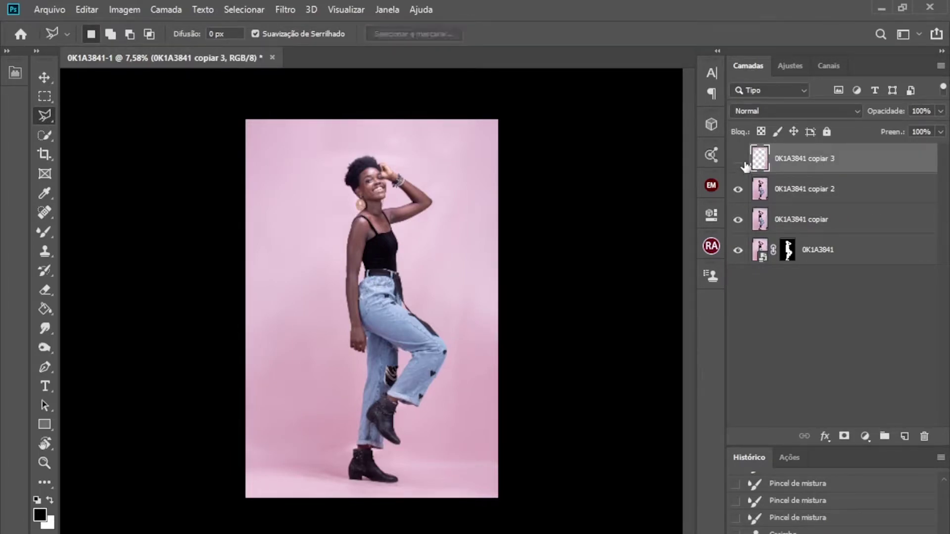
{"action": "left_click", "coordinate": [737, 159]}
{"action": "left_click", "coordinate": [738, 158]}
{"action": "left_click", "coordinate": [738, 159]}
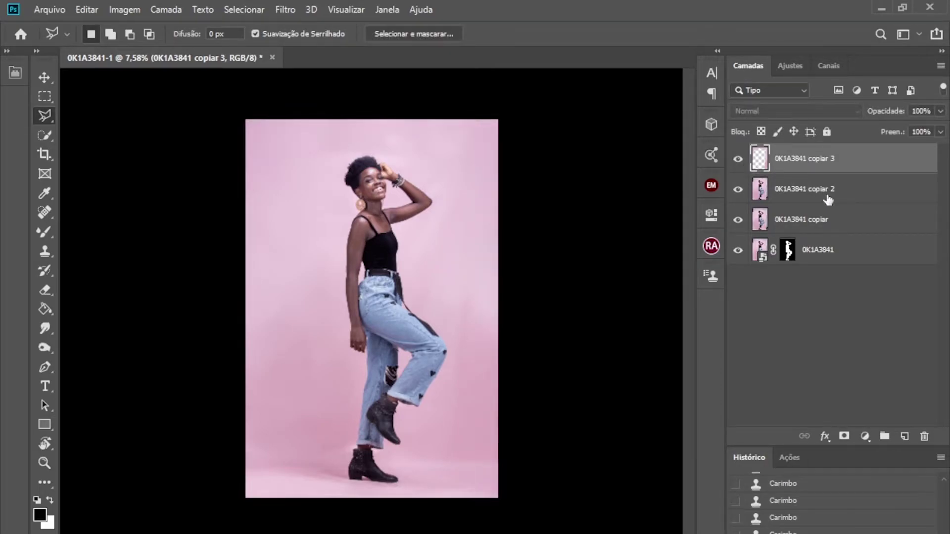
- Merge the three layers above the masked 0K1A3841 layer into one and duplicate the merged layer
{"action": "left_click", "coordinate": [861, 197], "text": "shift"}
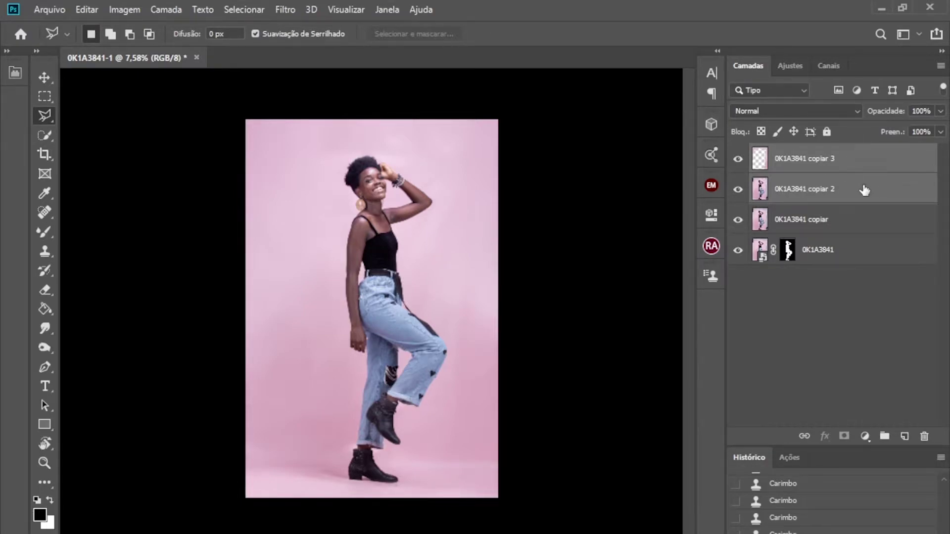
{"action": "key", "text": "ctrl+e"}
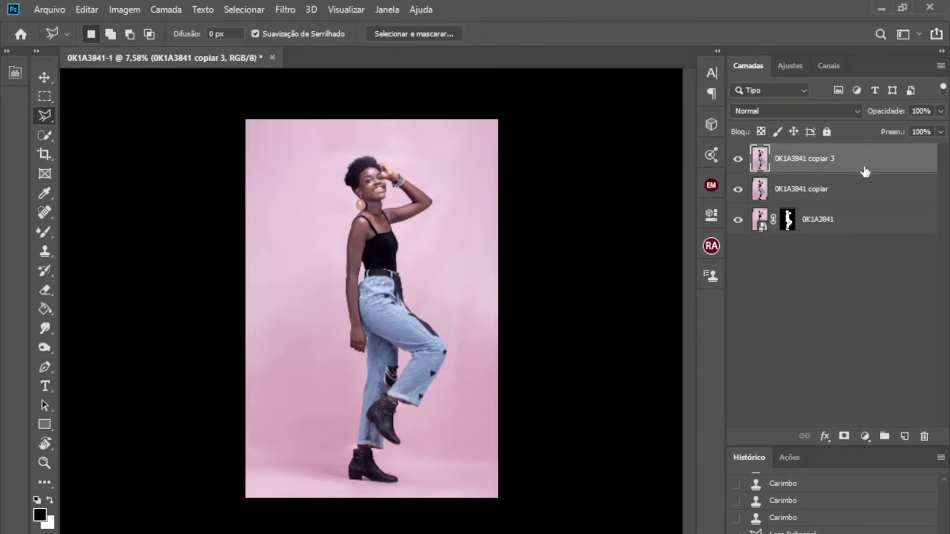
{"action": "left_click", "coordinate": [847, 193], "text": "ctrl"}
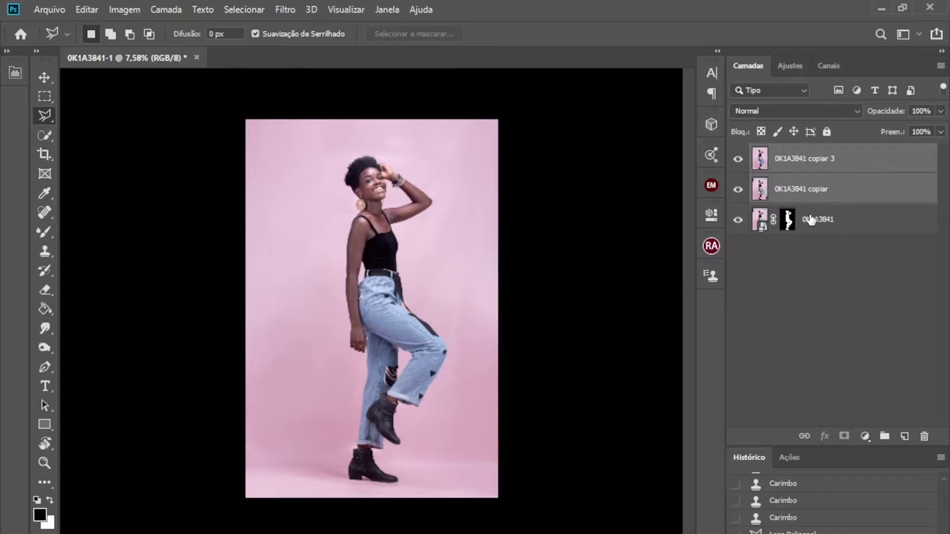
{"action": "key", "text": "ctrl+e"}
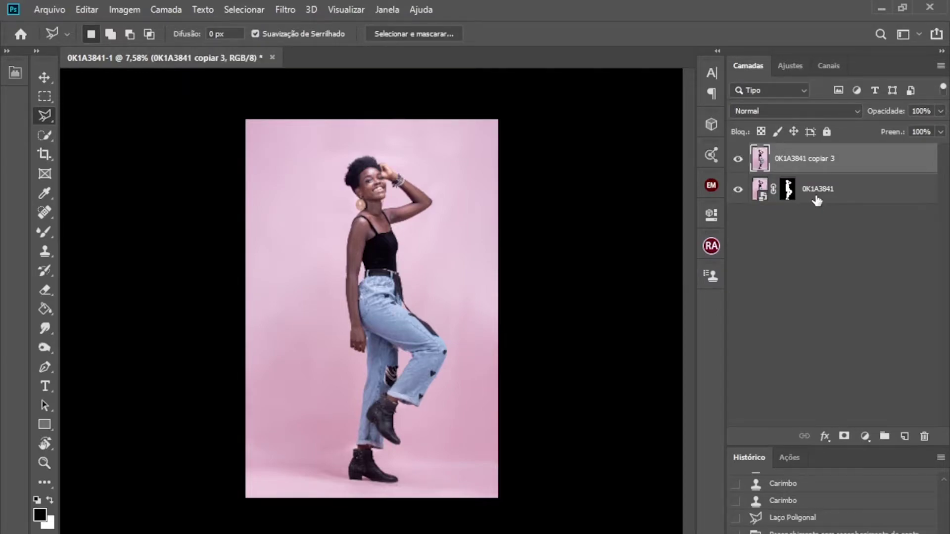
{"action": "key", "text": "ctrl+j"}
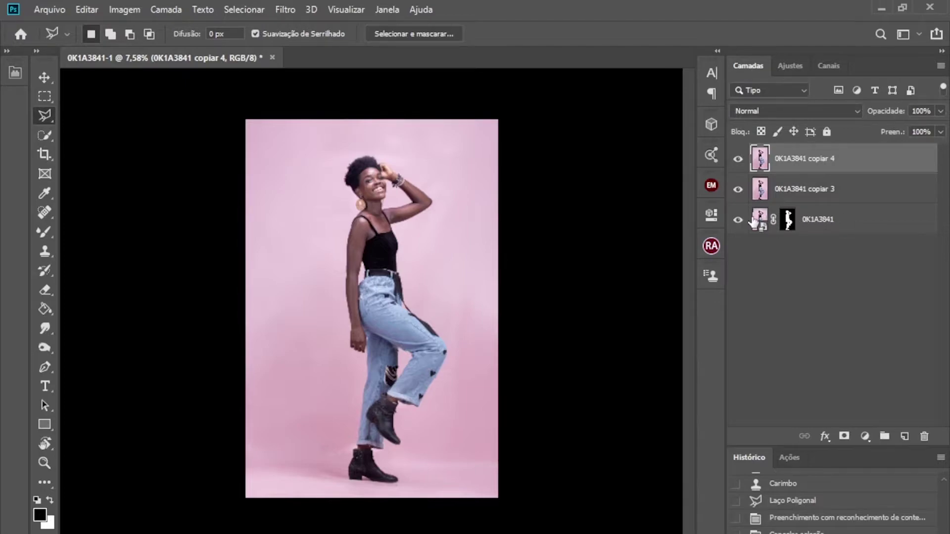
- Inspect the 0K1A3841 layer mask on its own, return to the photo view and select layer 0K1A3841 copiar 4
{"action": "left_click", "coordinate": [790, 225], "text": "alt"}
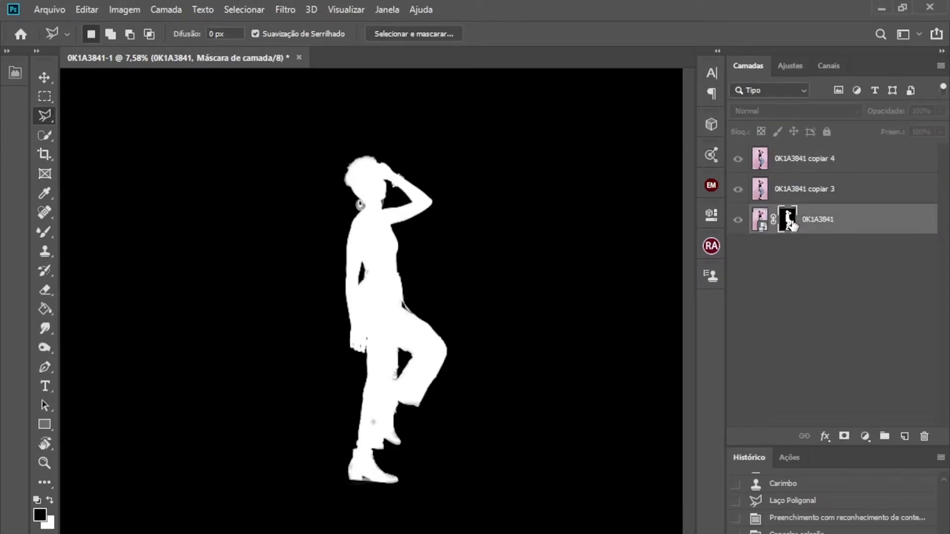
{"action": "scroll", "coordinate": [386, 241], "scroll_direction": "up", "scroll_amount": 3}
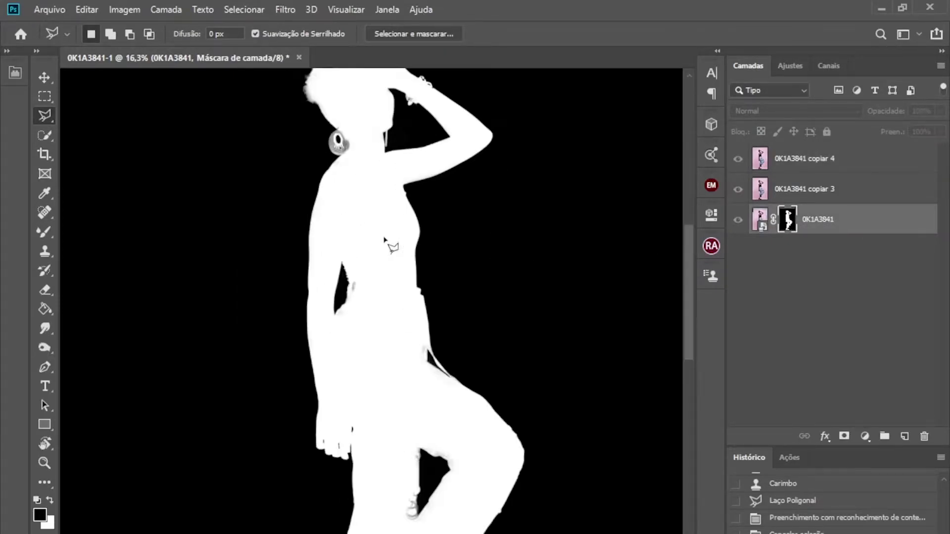
{"action": "scroll", "coordinate": [386, 241], "scroll_direction": "up", "scroll_amount": 2}
{"action": "scroll", "coordinate": [384, 241], "scroll_direction": "down", "scroll_amount": 6}
{"action": "scroll", "coordinate": [384, 241], "scroll_direction": "up", "scroll_amount": 3}
{"action": "scroll", "coordinate": [384, 240], "scroll_direction": "down", "scroll_amount": 3}
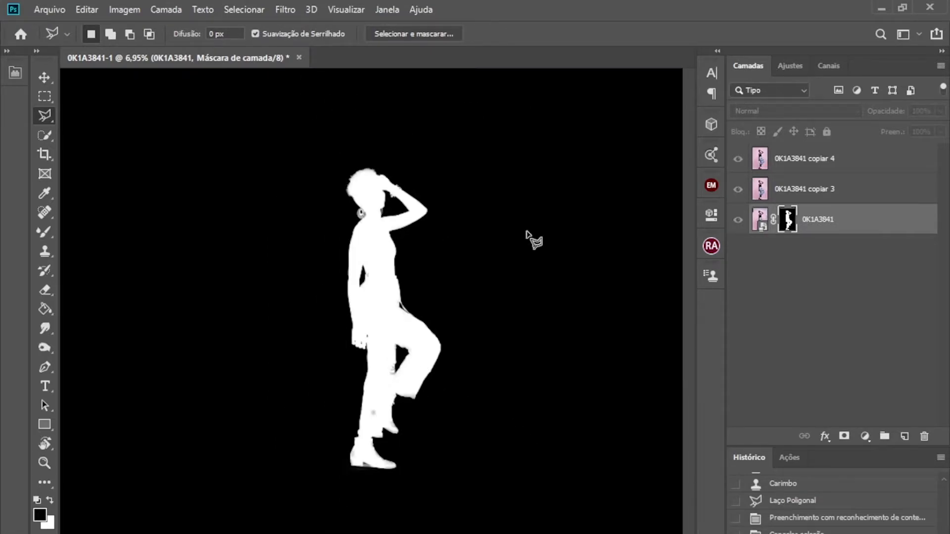
{"action": "left_click", "coordinate": [788, 225], "text": "alt"}
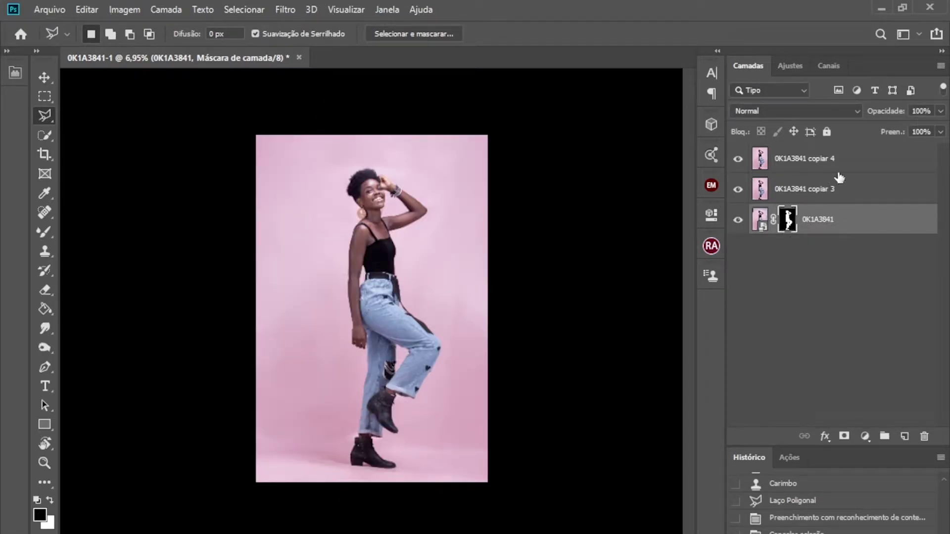
{"action": "left_click", "coordinate": [869, 165]}
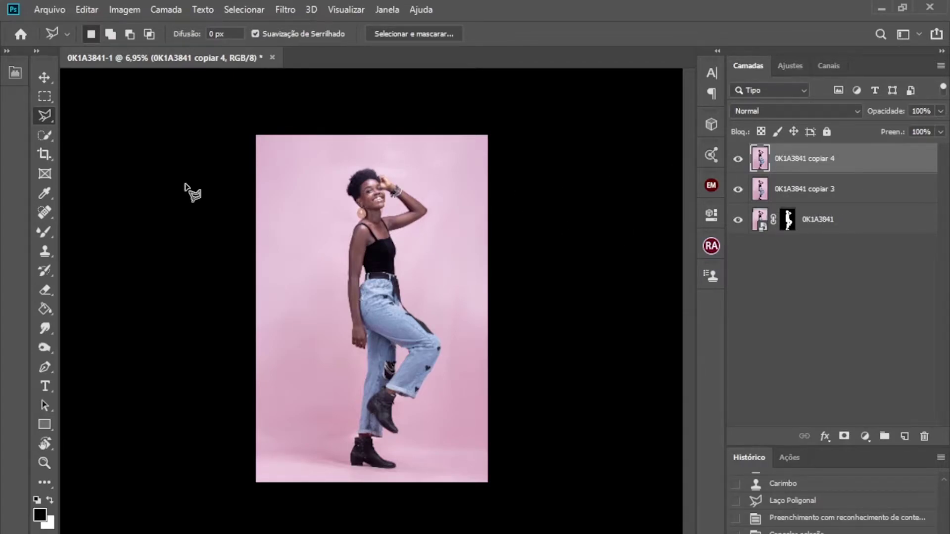
- Select the model with Select Subject on layer 0K1A3841 copiar 4 and add a layer mask from the selection
{"action": "left_click", "coordinate": [46, 136]}
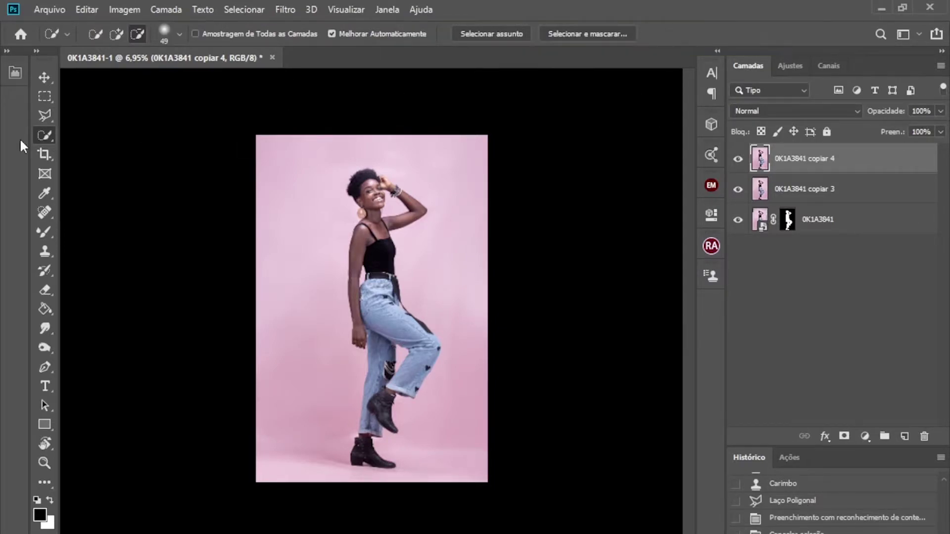
{"action": "left_click", "coordinate": [493, 34]}
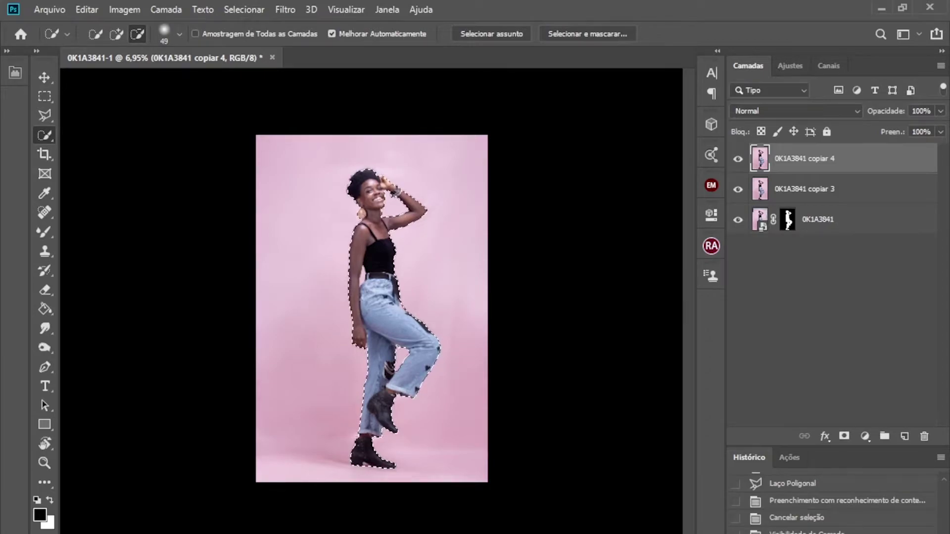
{"action": "left_click", "coordinate": [845, 436]}
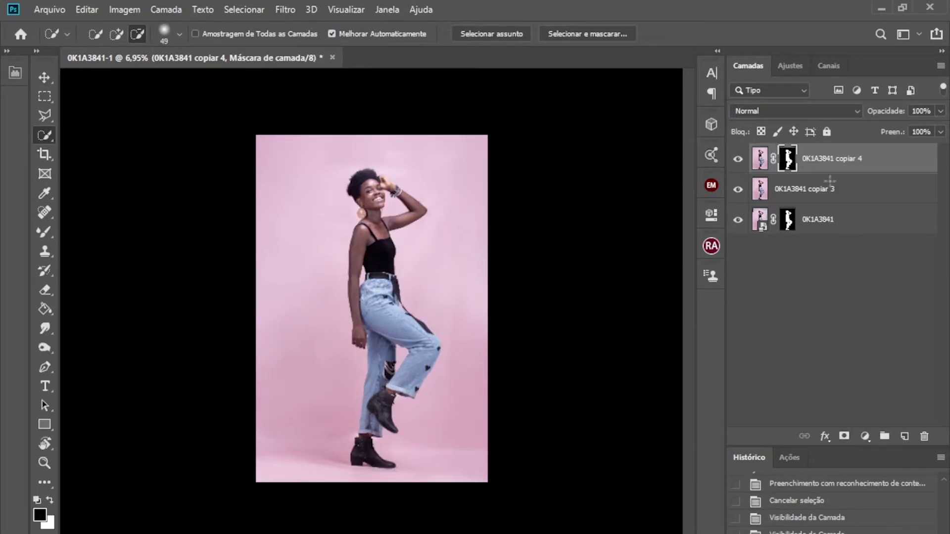
- Compare the masks of layers 0K1A3841 copiar 4 and 0K1A3841 on their own, and return to the photo view
{"action": "left_click", "coordinate": [791, 160], "text": "alt"}
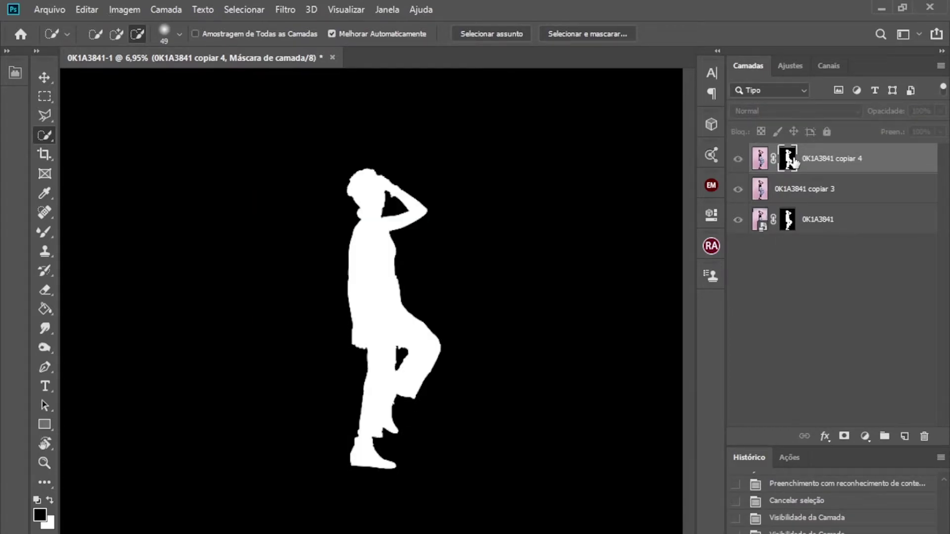
{"action": "scroll", "coordinate": [366, 306], "scroll_direction": "up", "scroll_amount": 3}
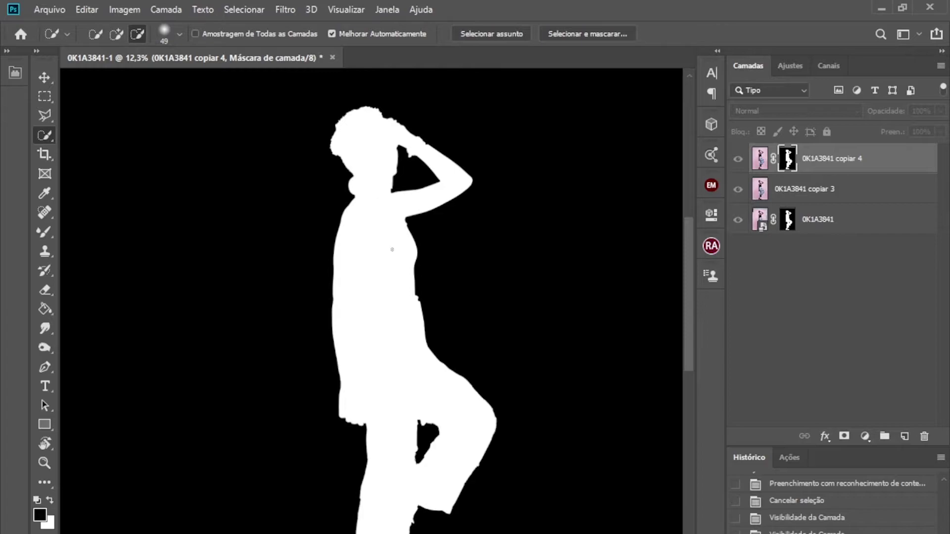
{"action": "scroll", "coordinate": [392, 249], "scroll_direction": "down", "scroll_amount": 3}
{"action": "scroll", "coordinate": [386, 222], "scroll_direction": "up", "scroll_amount": 3}
{"action": "left_click", "coordinate": [790, 229]}
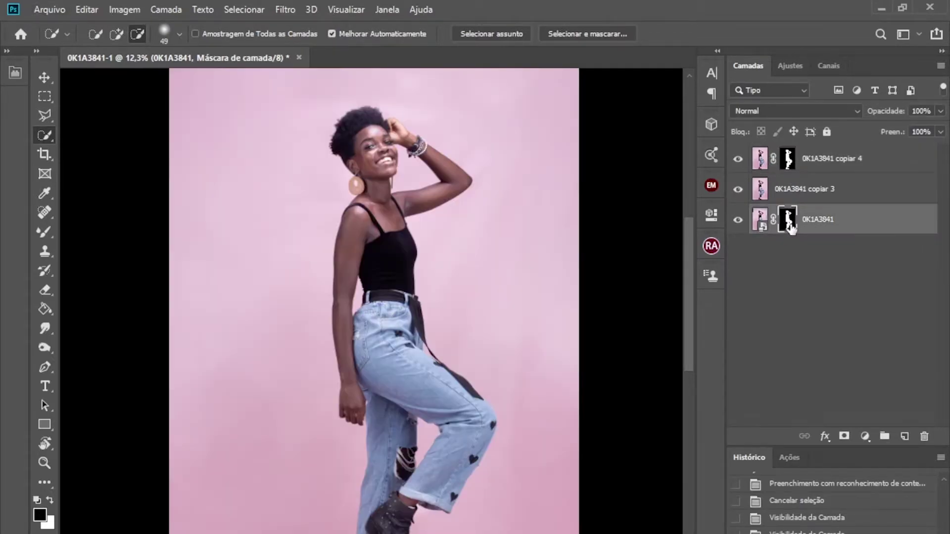
{"action": "left_click", "coordinate": [790, 229], "text": "alt"}
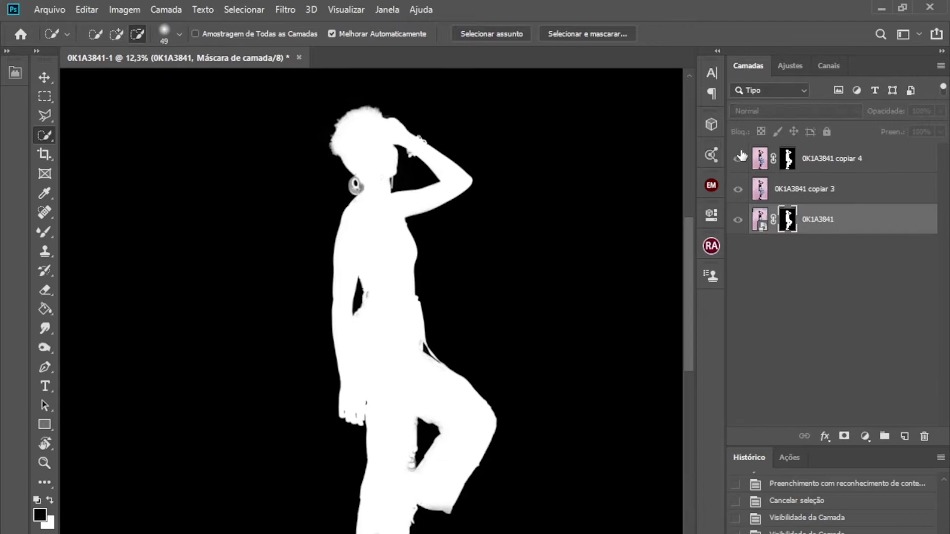
{"action": "left_click", "coordinate": [788, 159]}
{"action": "left_click", "coordinate": [788, 159], "text": "alt"}
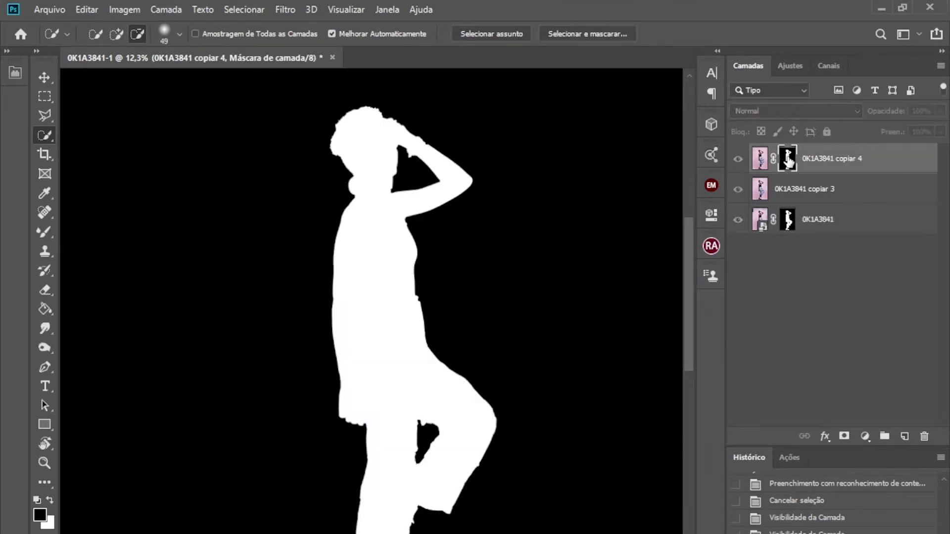
{"action": "left_click", "coordinate": [787, 161]}
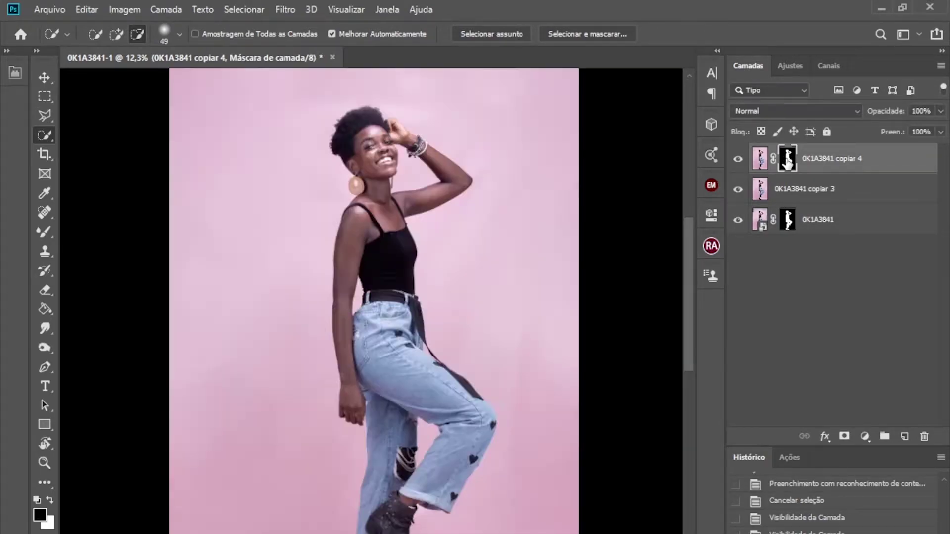
- Hide layers 0K1A3841 and 0K1A3841 copiar 3 and inspect the model's cutout edges from the hair to the legs
{"action": "scroll", "coordinate": [415, 164], "scroll_direction": "up", "scroll_amount": 10}
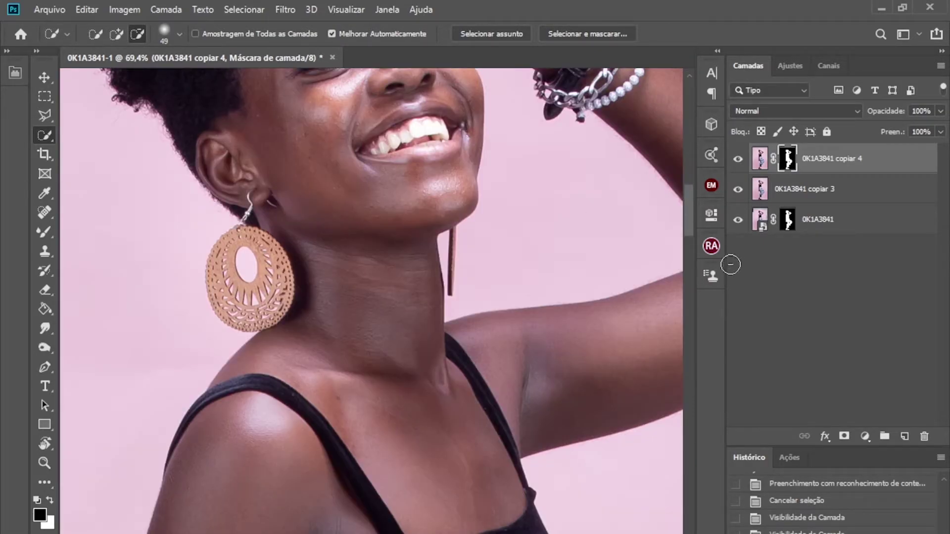
{"action": "left_click", "coordinate": [738, 220]}
{"action": "left_click", "coordinate": [738, 189]}
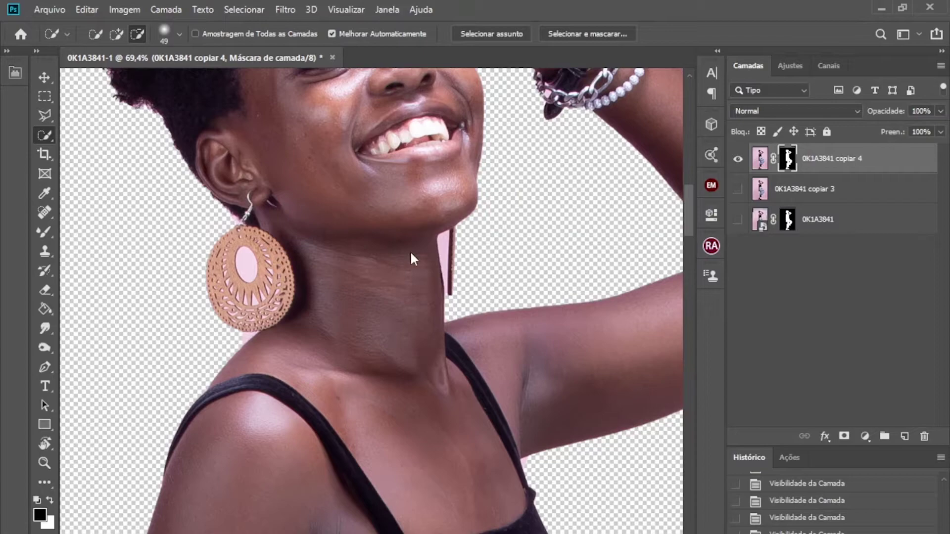
{"action": "scroll", "coordinate": [255, 307], "scroll_direction": "up", "scroll_amount": 3}
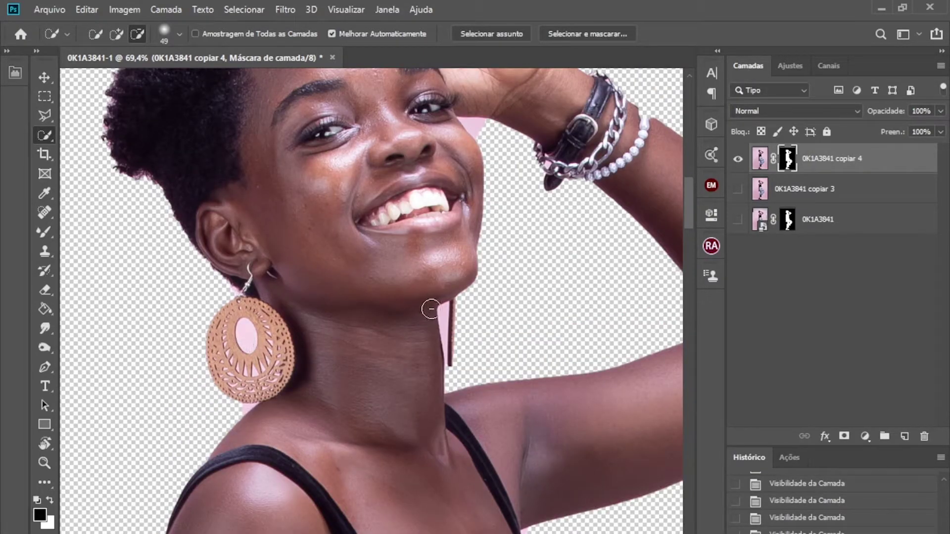
{"action": "scroll", "coordinate": [157, 203], "scroll_direction": "up", "scroll_amount": 4}
{"action": "scroll", "coordinate": [157, 203], "scroll_direction": "up", "scroll_amount": 2}
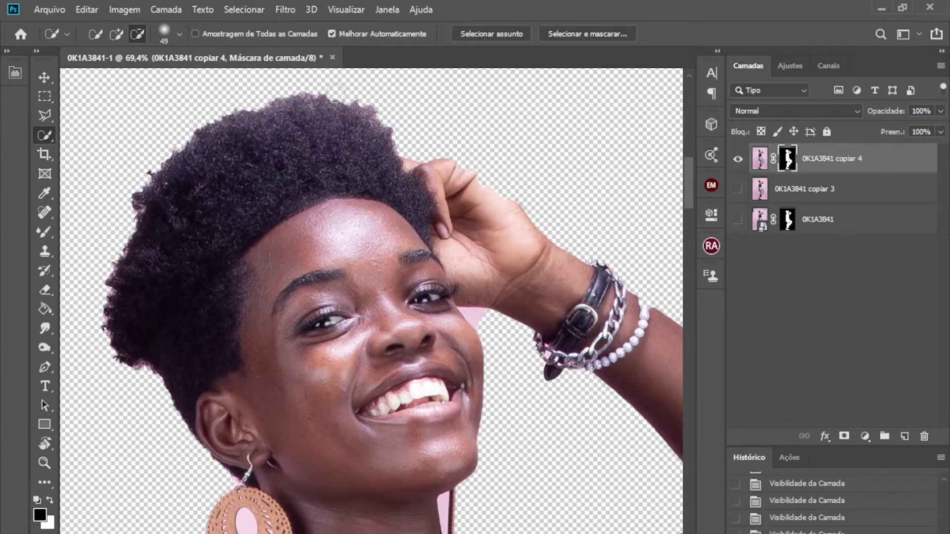
{"action": "scroll", "coordinate": [404, 319], "scroll_direction": "down", "scroll_amount": 3}
{"action": "scroll", "coordinate": [427, 324], "scroll_direction": "down", "scroll_amount": 8}
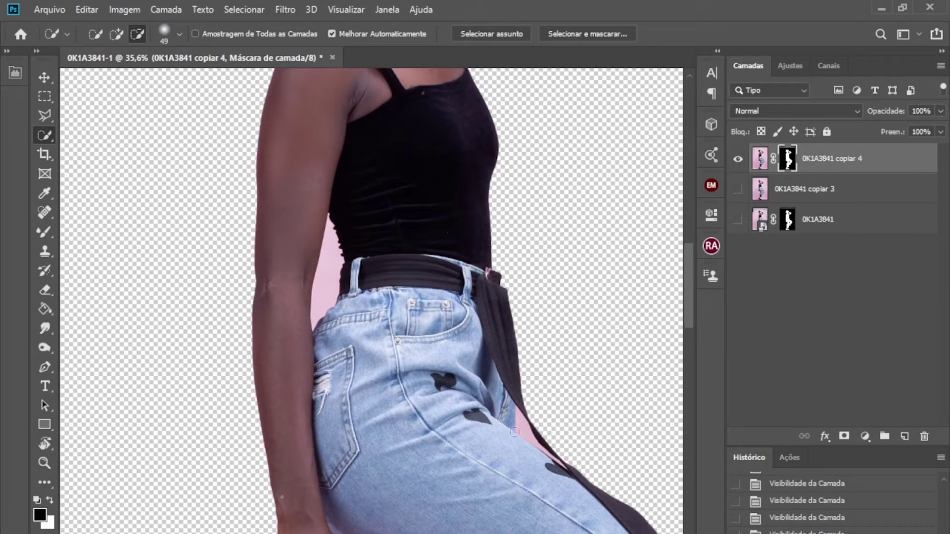
{"action": "scroll", "coordinate": [548, 379], "scroll_direction": "down", "scroll_amount": 1}
{"action": "scroll", "coordinate": [451, 407], "scroll_direction": "down", "scroll_amount": 6}
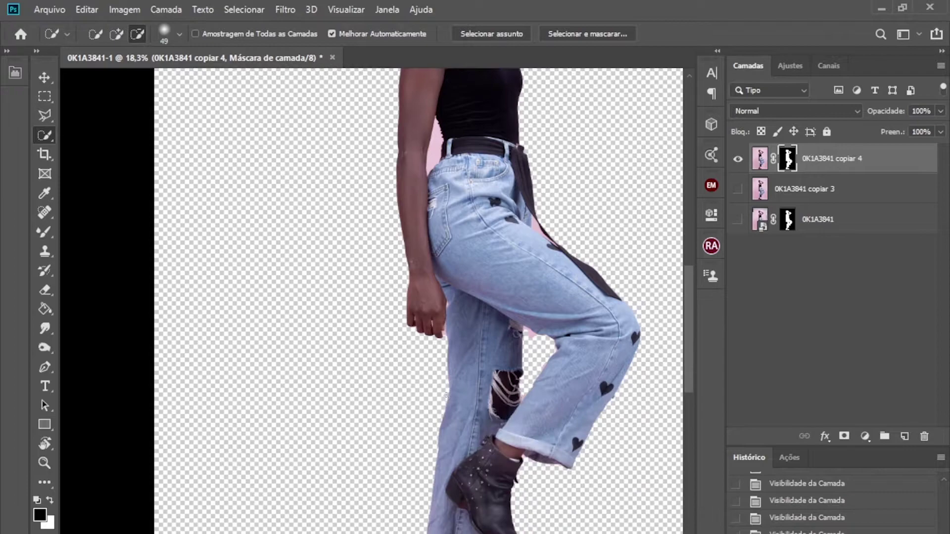
{"action": "scroll", "coordinate": [451, 407], "scroll_direction": "up", "scroll_amount": 10}
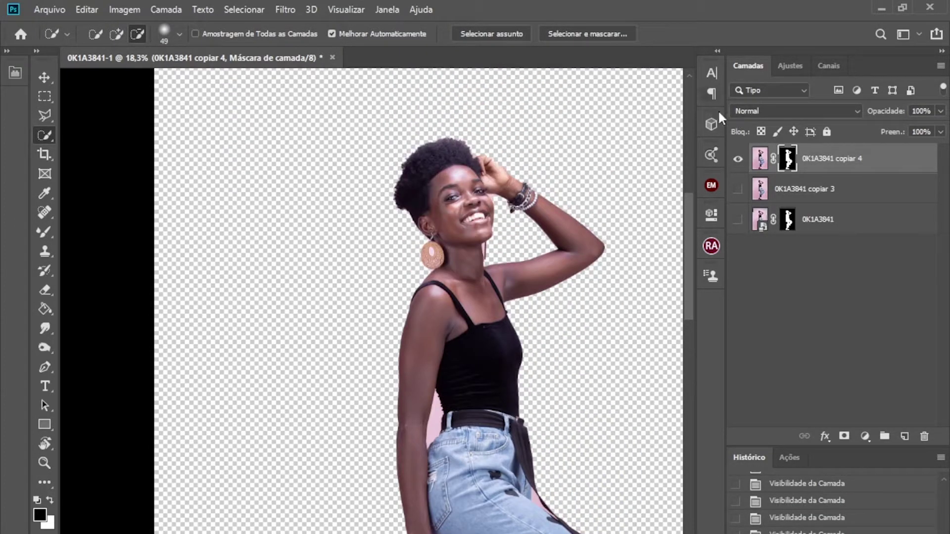
- Target the image of layer 0K1A3841 copiar 4 instead of its mask and show layer 0K1A3841 copiar 3 again
{"action": "left_click", "coordinate": [760, 160]}
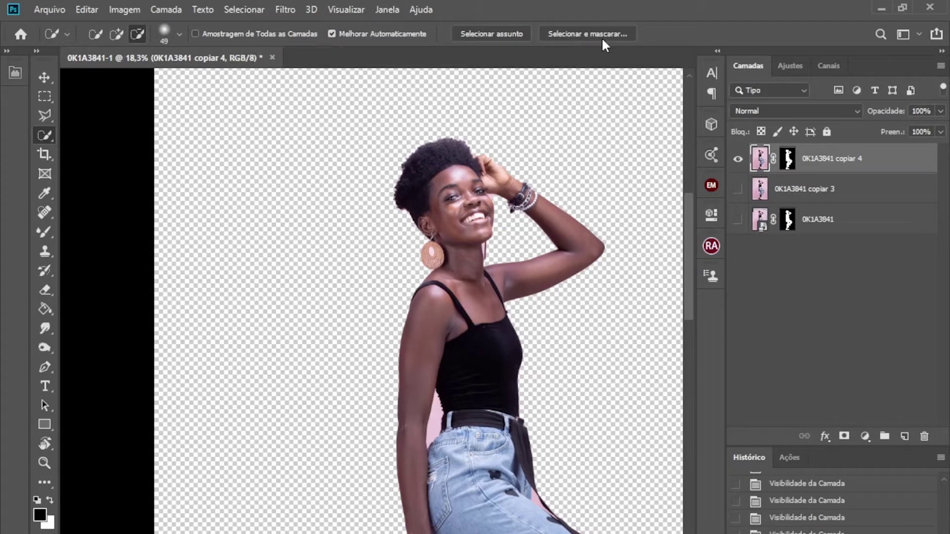
{"action": "left_click", "coordinate": [738, 189]}
{"action": "scroll", "coordinate": [357, 210], "scroll_direction": "down", "scroll_amount": 2}
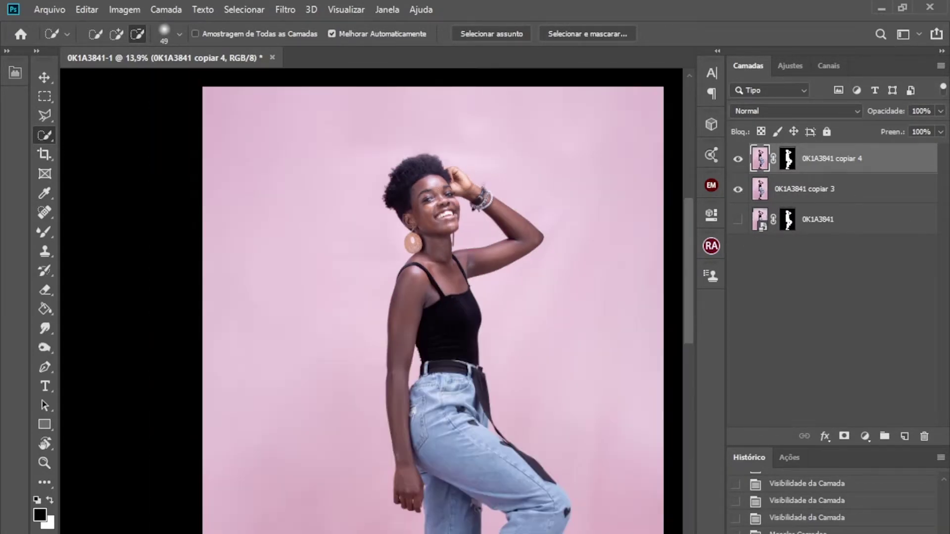
{"action": "scroll", "coordinate": [515, 191], "scroll_direction": "down", "scroll_amount": 1}
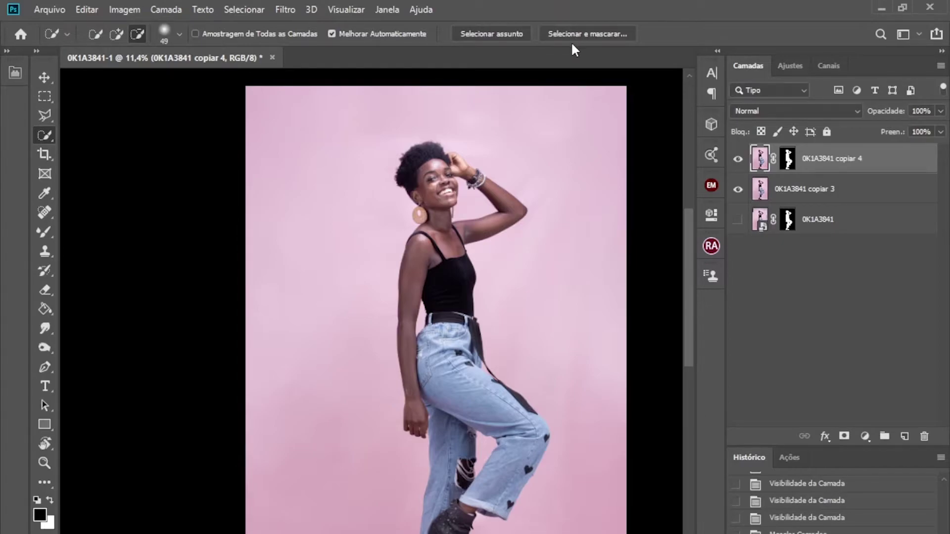
- Try refining the model's hair edge in Select and Mask with the Refine Edge Brush
{"action": "left_click", "coordinate": [611, 34]}
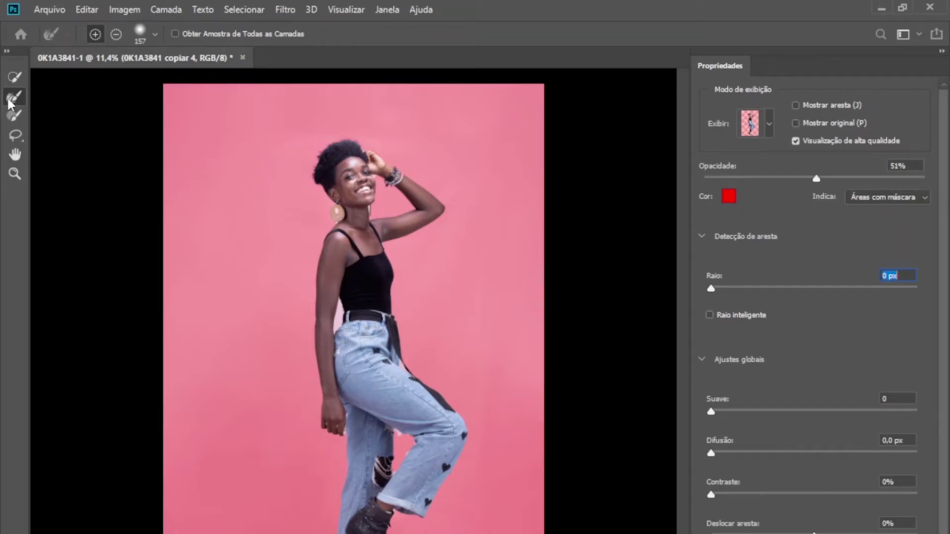
{"action": "key", "text": "alt"}
{"action": "right_click", "coordinate": [307, 158], "text": "alt"}
{"action": "key", "text": "Return"}
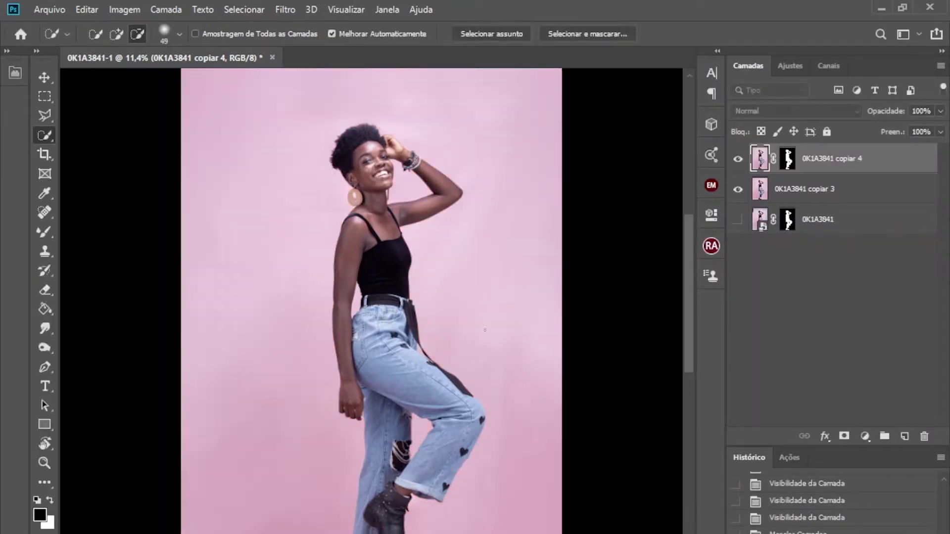
- Replace the mask of 0K1A3841 copiar 4 with a copy of layer 0K1A3841's mask and check it on its own
{"action": "scroll", "coordinate": [611, 213], "scroll_direction": "up", "scroll_amount": 3}
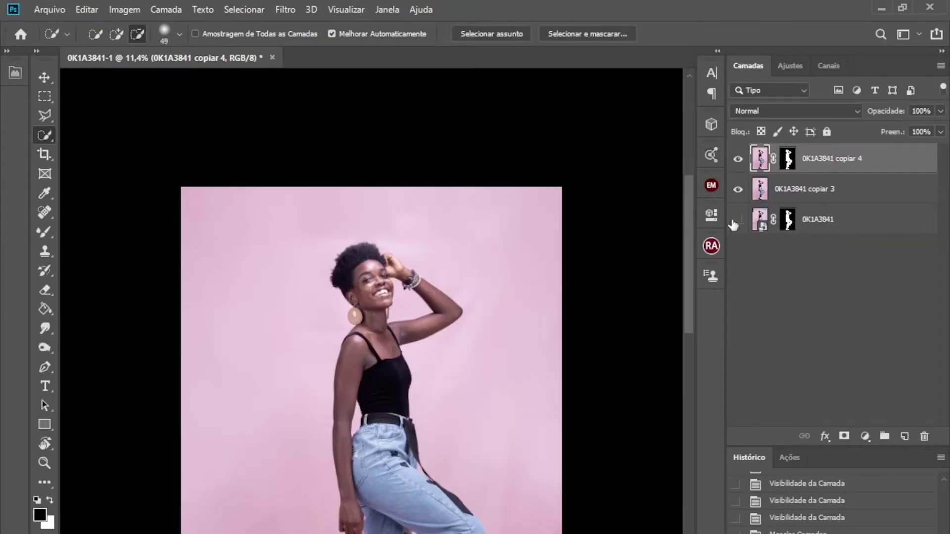
{"action": "scroll", "coordinate": [387, 276], "scroll_direction": "down", "scroll_amount": 3}
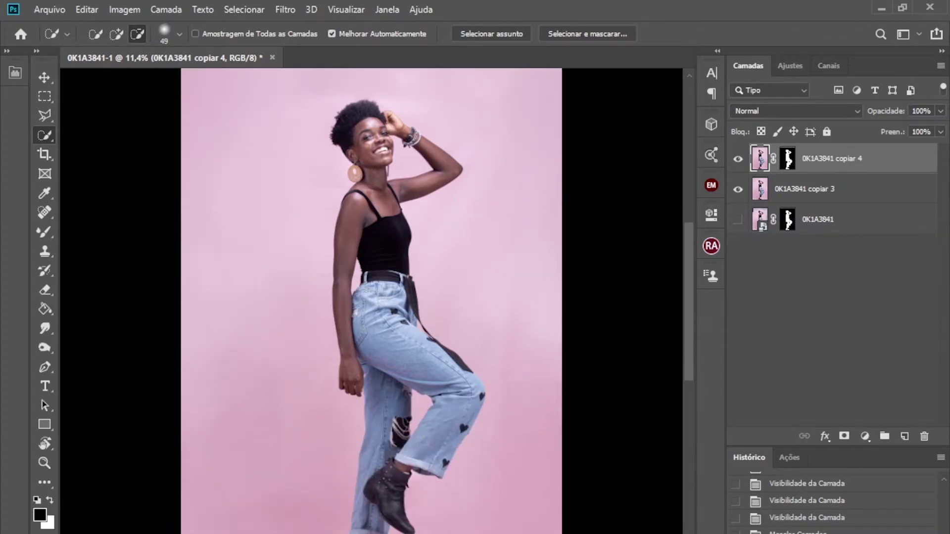
{"action": "scroll", "coordinate": [387, 276], "scroll_direction": "down", "scroll_amount": 1}
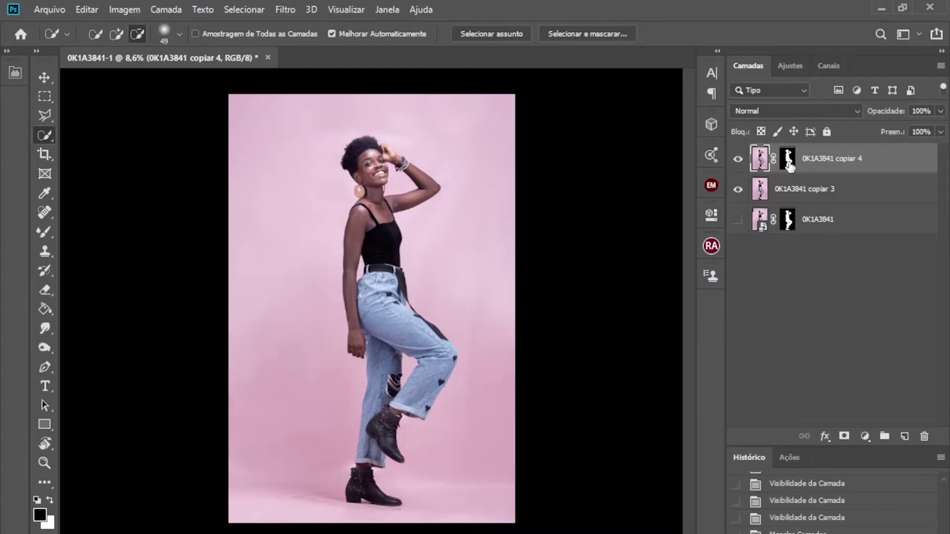
{"action": "left_click", "coordinate": [790, 223]}
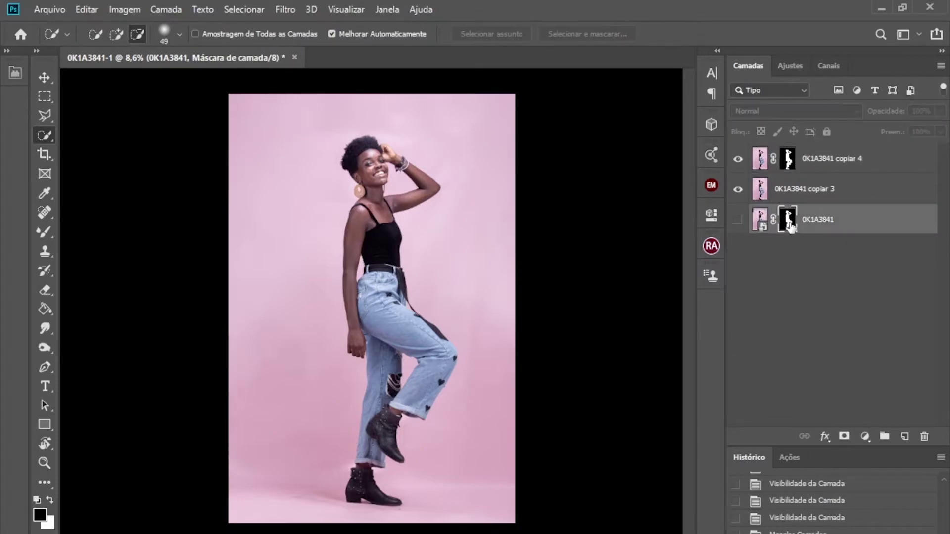
{"action": "left_click_drag", "start_coordinate": [791, 226], "coordinate": [787, 163]}
{"action": "left_click", "coordinate": [817, 227]}
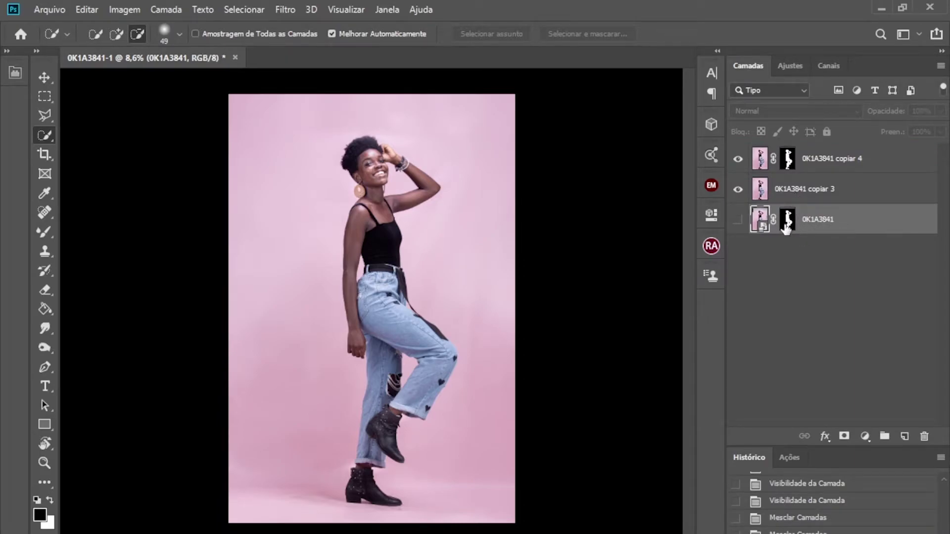
{"action": "left_click", "coordinate": [791, 224]}
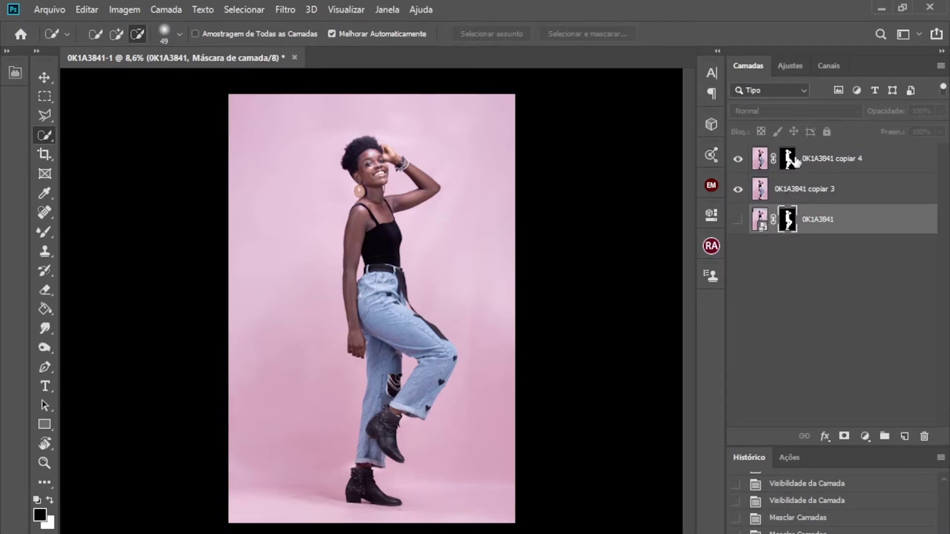
{"action": "left_click", "coordinate": [788, 165], "text": "alt"}
{"action": "left_click", "coordinate": [788, 165], "text": "alt"}
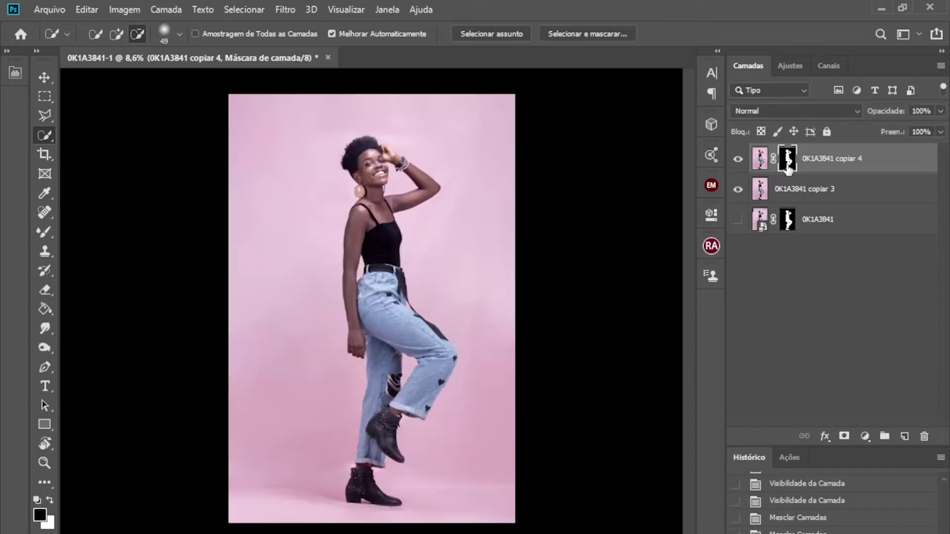
- Make layer 0K1A3841 visible again and activate the Move tool with layer 0K1A3841 copiar 3 selected
{"action": "left_click", "coordinate": [738, 219]}
{"action": "left_click", "coordinate": [795, 229]}
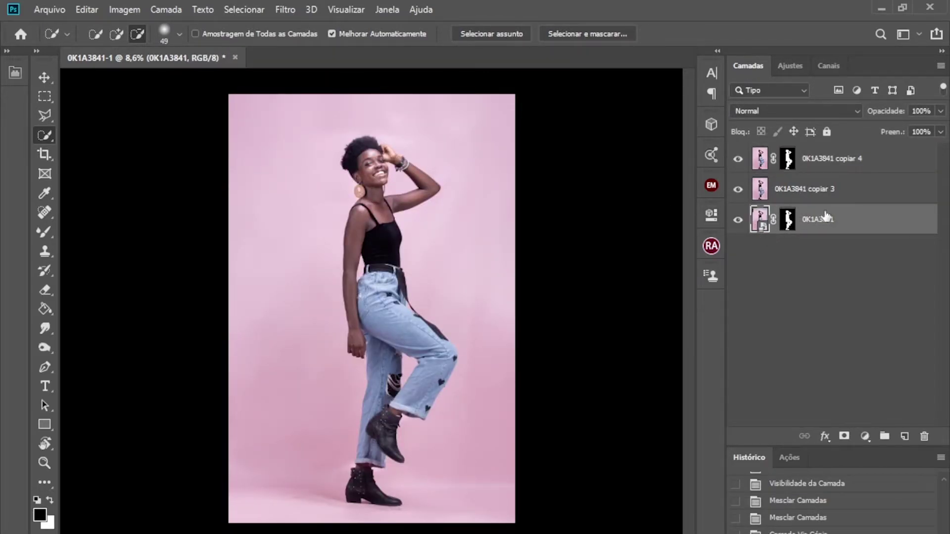
{"action": "left_click", "coordinate": [807, 201]}
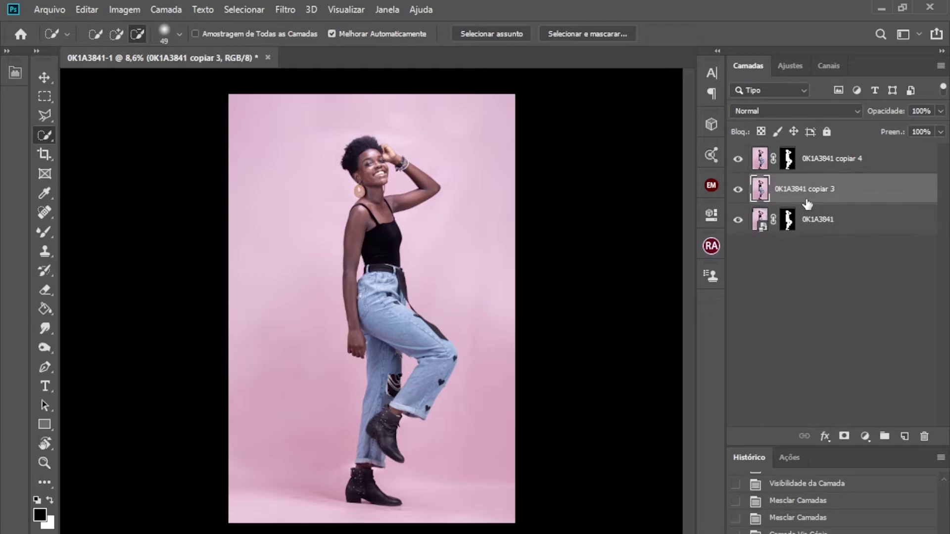
{"action": "left_click", "coordinate": [44, 77]}
{"action": "scroll", "coordinate": [389, 157], "scroll_direction": "up", "scroll_amount": 5}
{"action": "scroll", "coordinate": [389, 157], "scroll_direction": "down", "scroll_amount": 3}
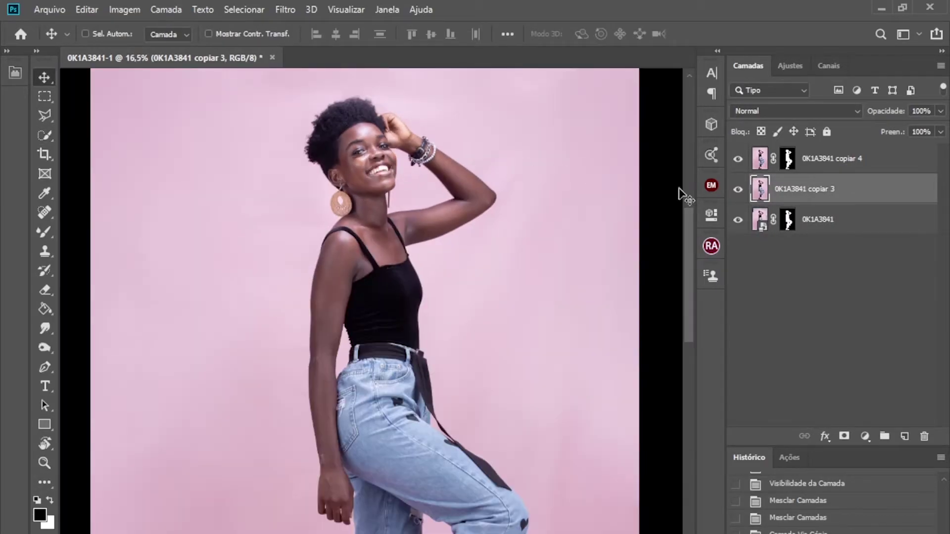
- Review the whole photo with layer 0K1A3841 copiar 4 selected, and reselect layer 0K1A3841 copiar 3
{"action": "left_click", "coordinate": [827, 167]}
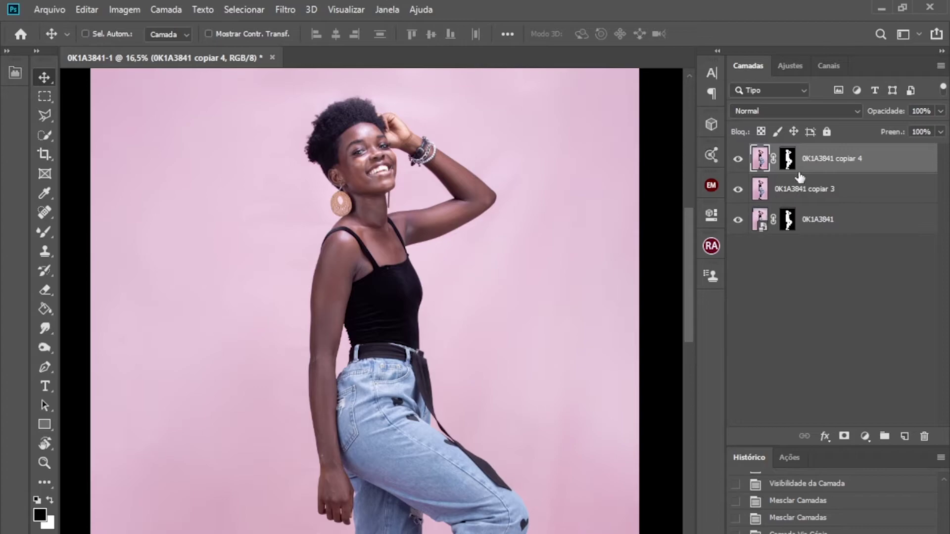
{"action": "scroll", "coordinate": [438, 250], "scroll_direction": "down", "scroll_amount": 2}
{"action": "scroll", "coordinate": [393, 199], "scroll_direction": "down", "scroll_amount": 4}
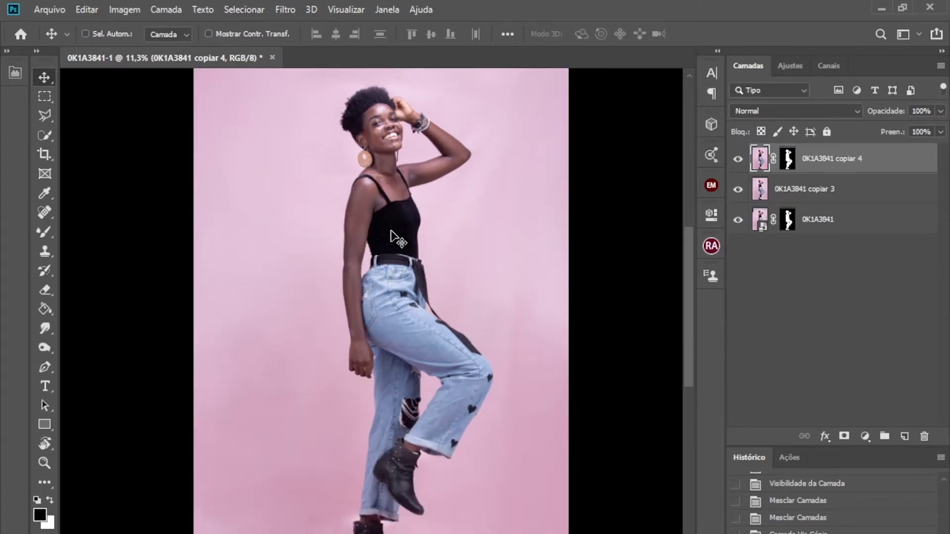
{"action": "scroll", "coordinate": [417, 229], "scroll_direction": "down", "scroll_amount": 1}
{"action": "scroll", "coordinate": [417, 227], "scroll_direction": "down", "scroll_amount": 1}
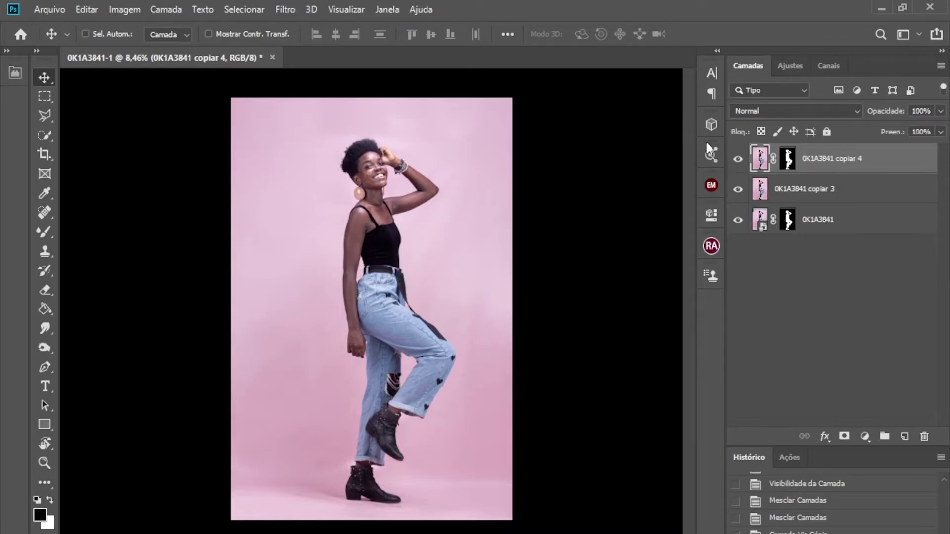
{"action": "left_click", "coordinate": [864, 200]}
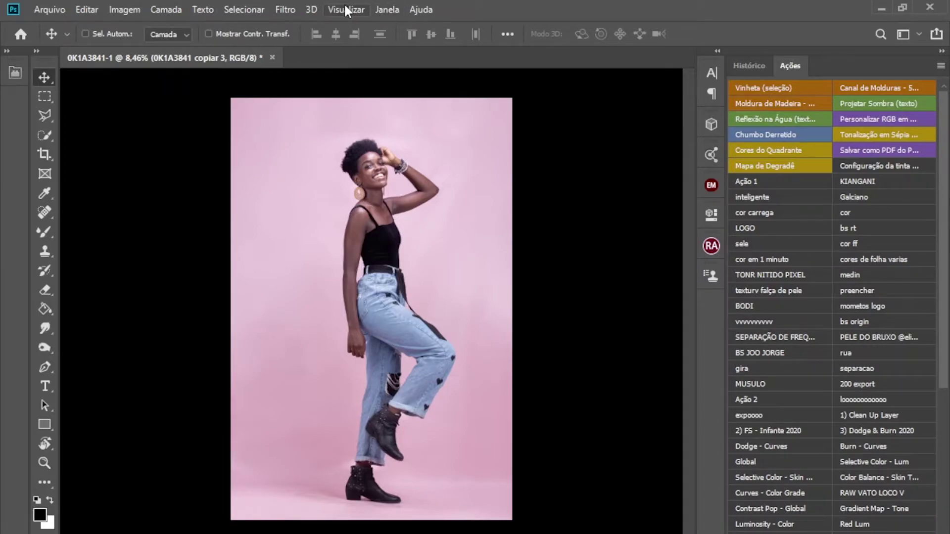
- Add a Black & White adjustment layer directly above layer 0K1A3841 copiar 3 and return to the layer list
{"action": "left_click", "coordinate": [382, 10]}
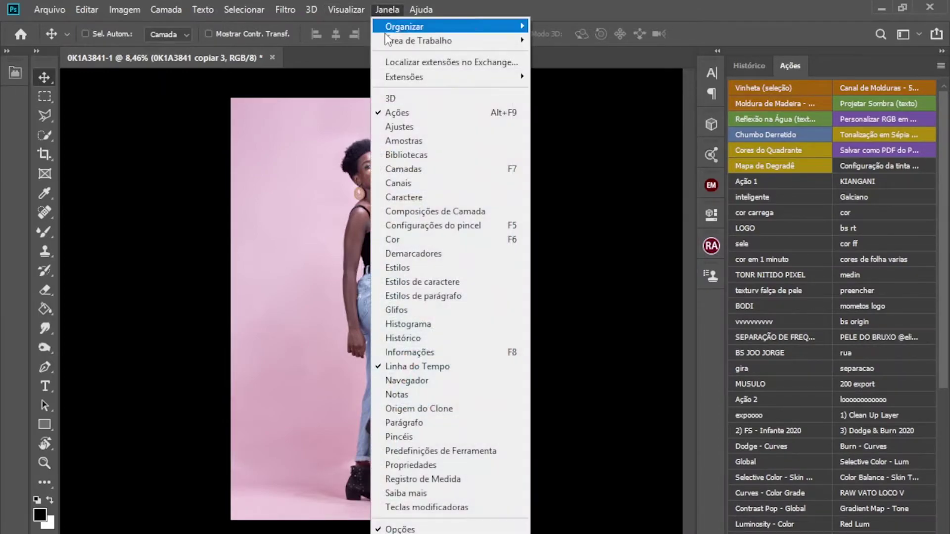
{"action": "left_click", "coordinate": [422, 128]}
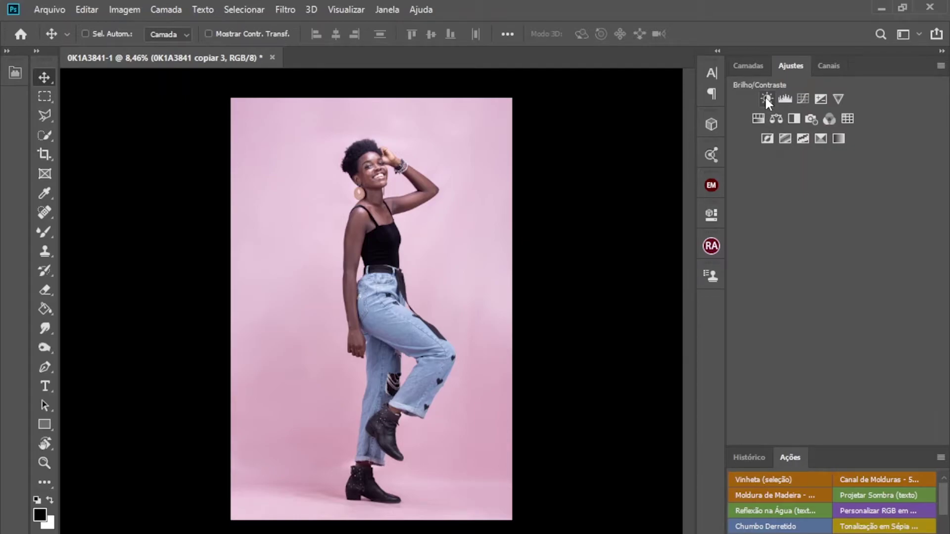
{"action": "left_click", "coordinate": [794, 119]}
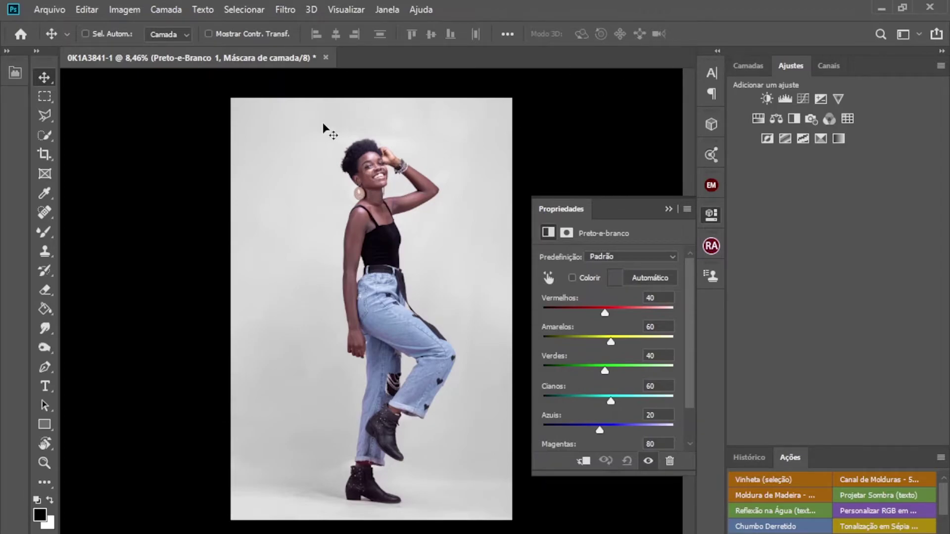
{"action": "left_click", "coordinate": [742, 64]}
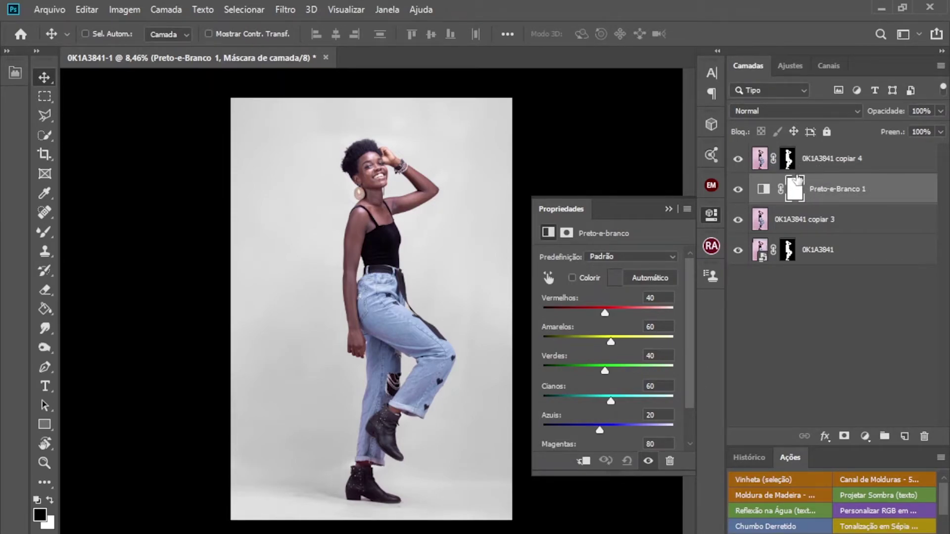
- Compare the backdrop with and without the Preto-e-Branco 1 adjustment by toggling its visibility
{"action": "left_click", "coordinate": [738, 193]}
{"action": "left_click", "coordinate": [737, 193]}
{"action": "left_click", "coordinate": [738, 193]}
{"action": "left_click", "coordinate": [738, 193]}
{"action": "left_click", "coordinate": [738, 193]}
{"action": "left_click", "coordinate": [738, 193]}
- Enable tinting on Preto-e-Branco 1 with a pinkish magenta at hue 304° and 20% saturation, and compare the result with the adjustment hidden
{"action": "left_click", "coordinate": [574, 278]}
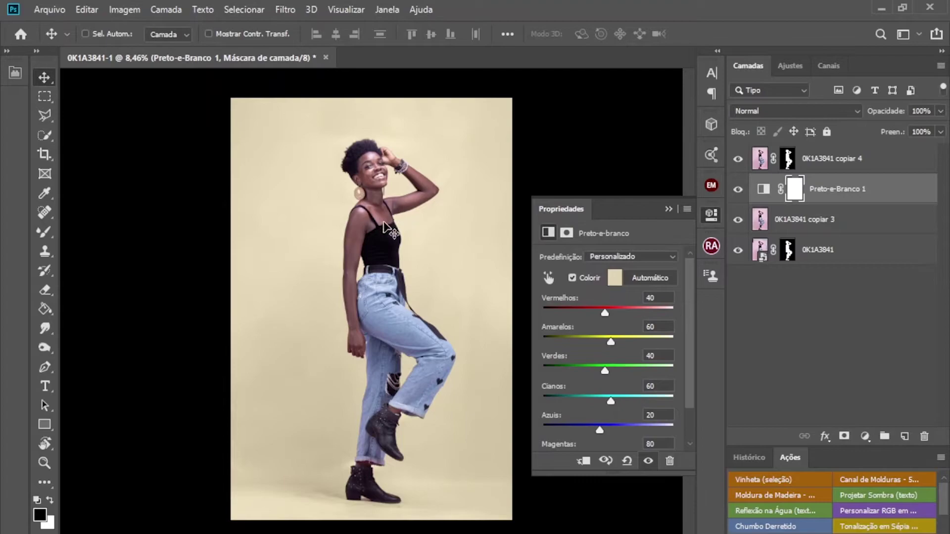
{"action": "left_click", "coordinate": [615, 278]}
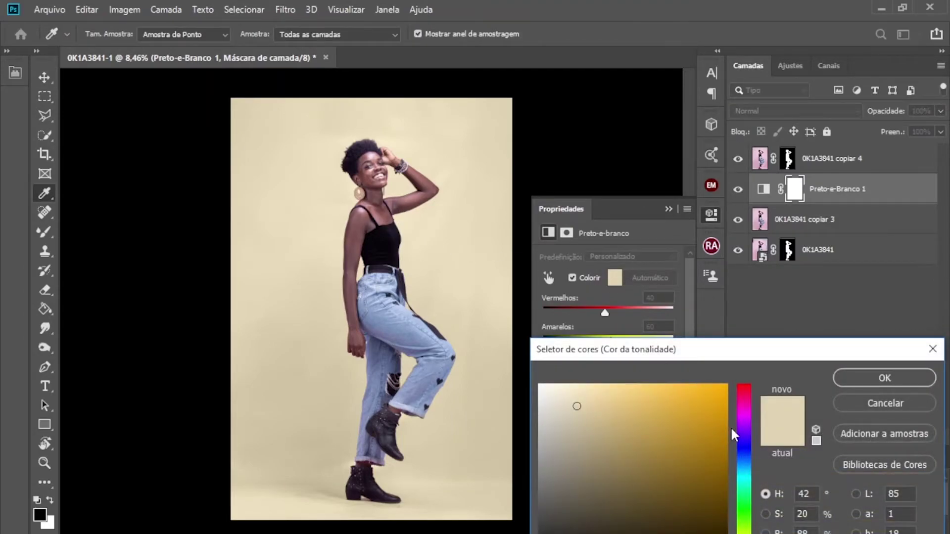
{"action": "left_click", "coordinate": [739, 416]}
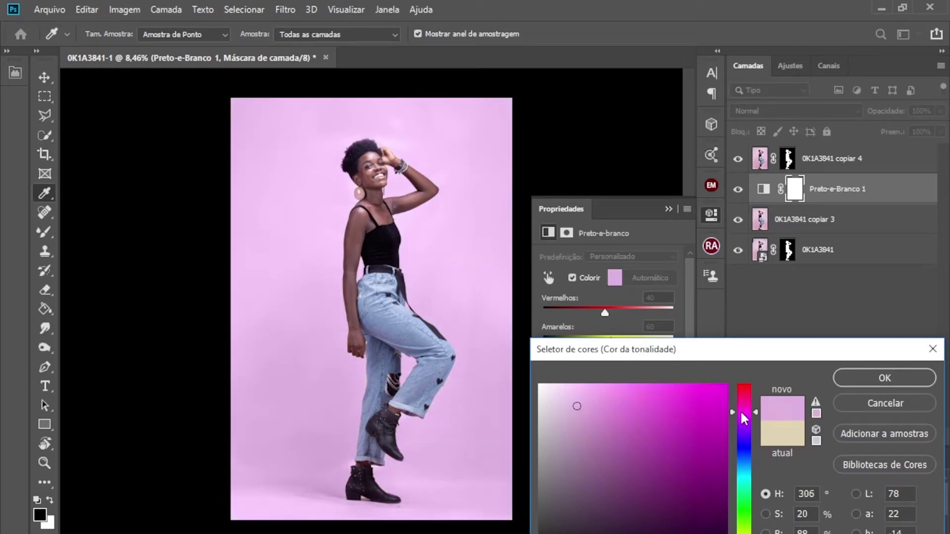
{"action": "left_click_drag", "start_coordinate": [741, 422], "coordinate": [745, 414]}
{"action": "left_click", "coordinate": [839, 372]}
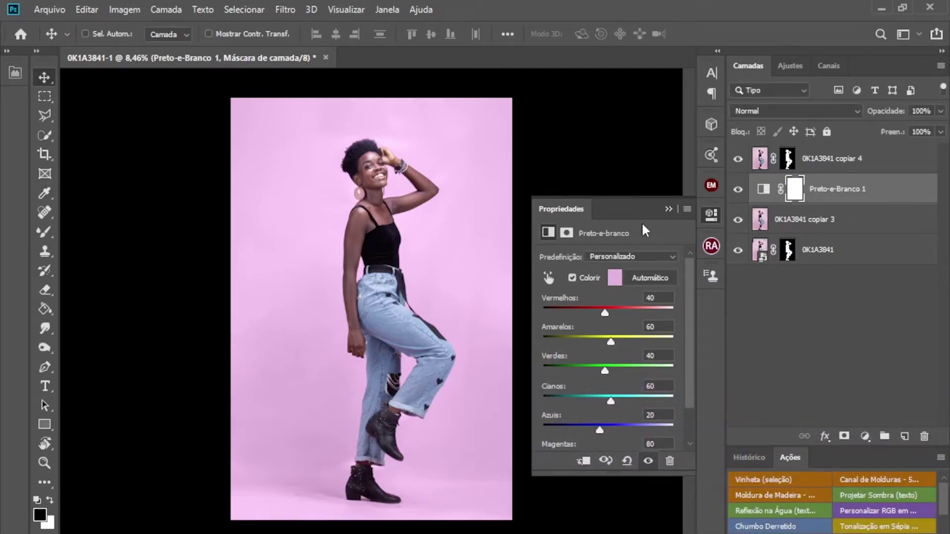
{"action": "left_click", "coordinate": [668, 209]}
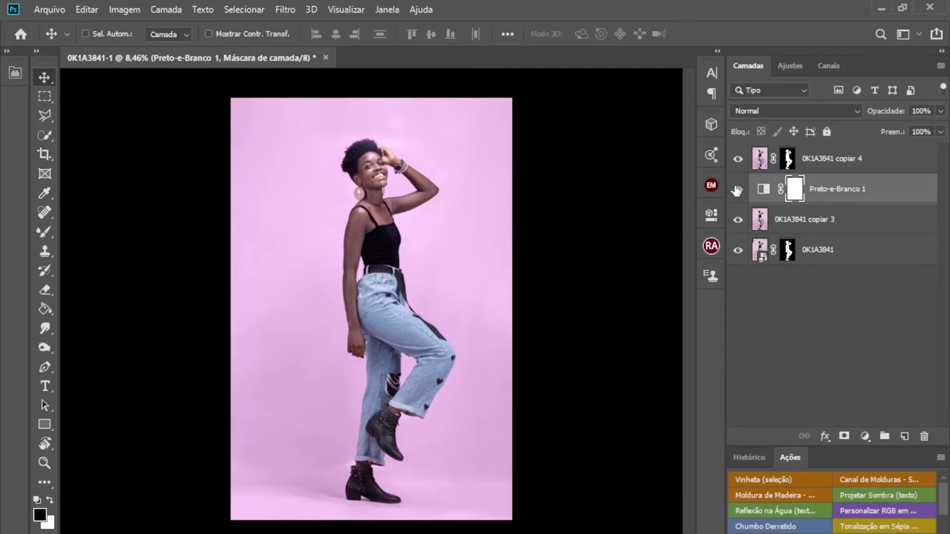
{"action": "left_click", "coordinate": [738, 189]}
{"action": "left_click", "coordinate": [738, 191]}
- Add a Brightness/Contrast adjustment layer directly above layer 0K1A3841 copiar 3
{"action": "left_click", "coordinate": [883, 218]}
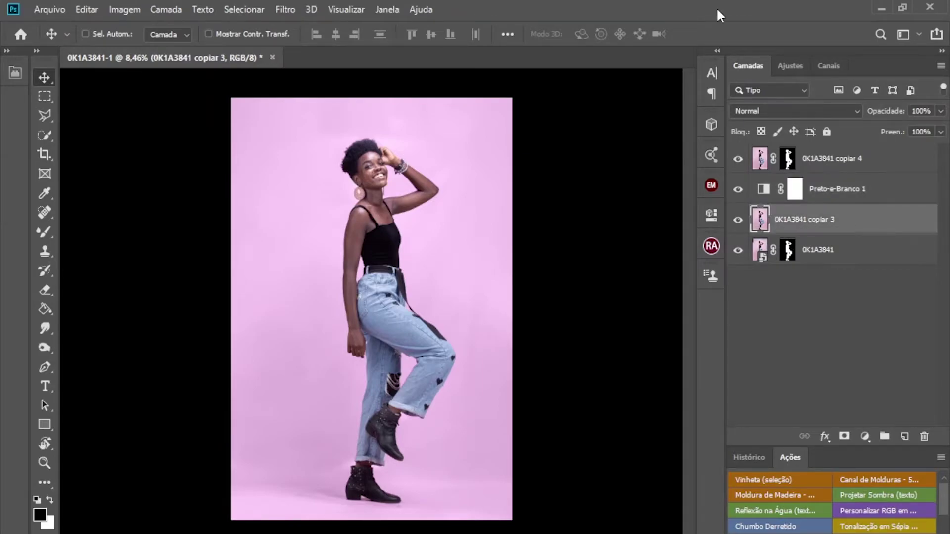
{"action": "left_click", "coordinate": [790, 67]}
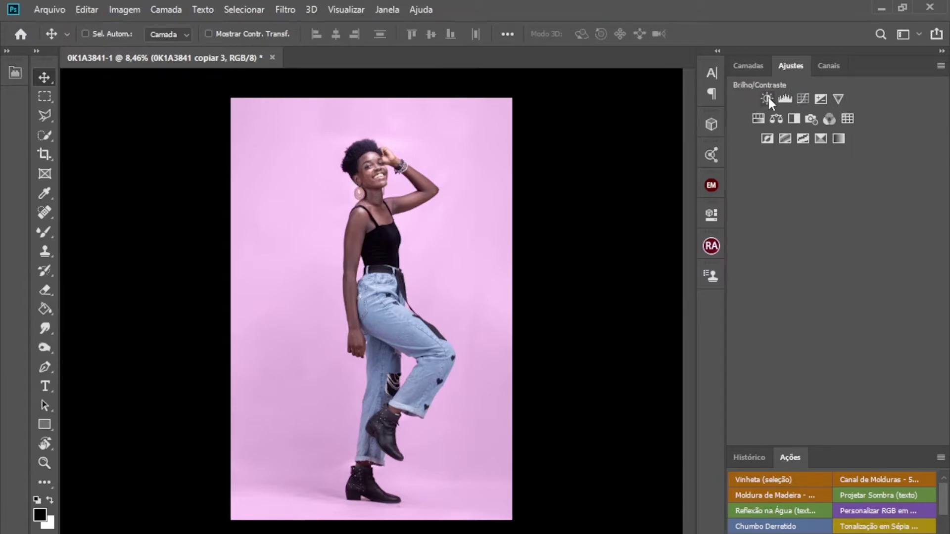
{"action": "left_click", "coordinate": [767, 98]}
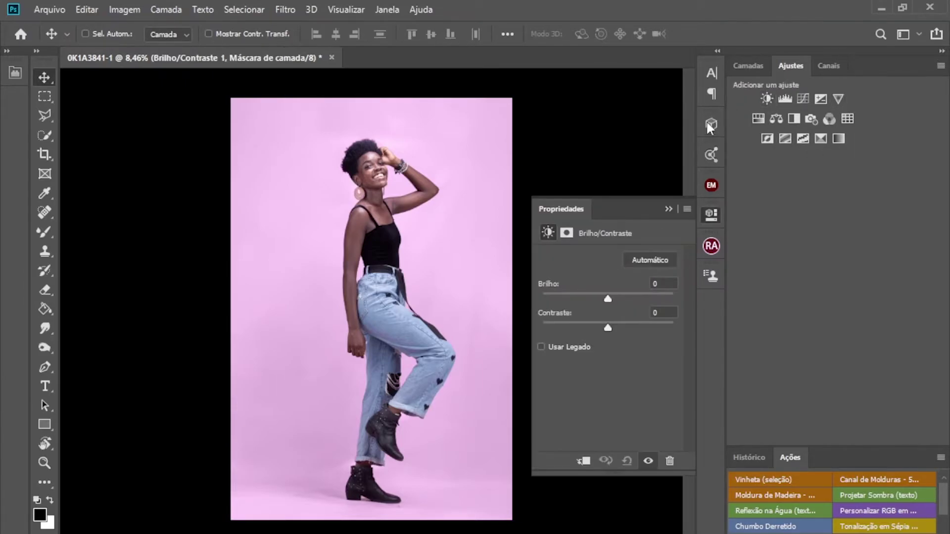
{"action": "left_click", "coordinate": [748, 70]}
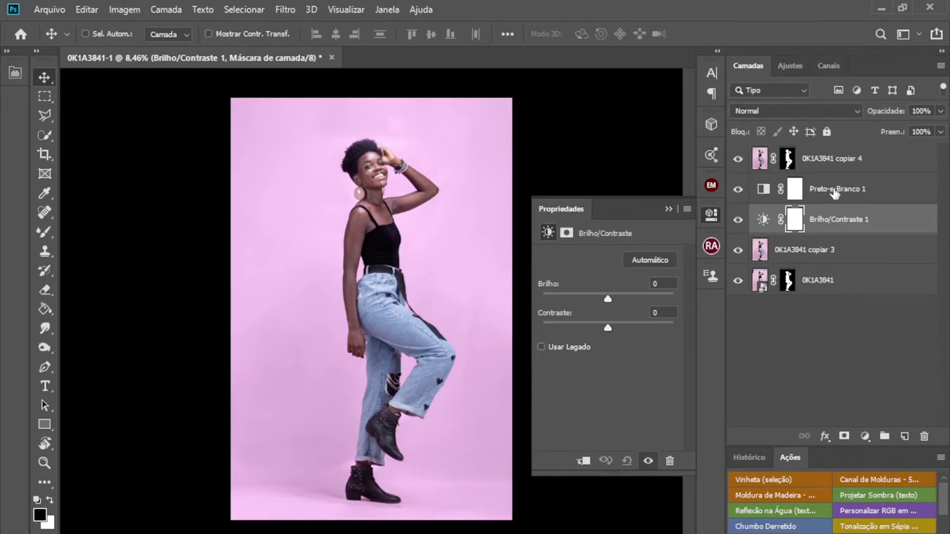
- Set Brilho/Contraste 1 to brightness -39 and contrast -12 to darken the backdrop
{"action": "mouse_move", "coordinate": [605, 297]}
{"action": "left_mouse_down"}
{"action": "mouse_move", "coordinate": [590, 300]}
{"action": "mouse_move", "coordinate": [606, 300]}
{"action": "left_mouse_up"}
{"action": "left_click_drag", "start_coordinate": [608, 300], "coordinate": [589, 299]}
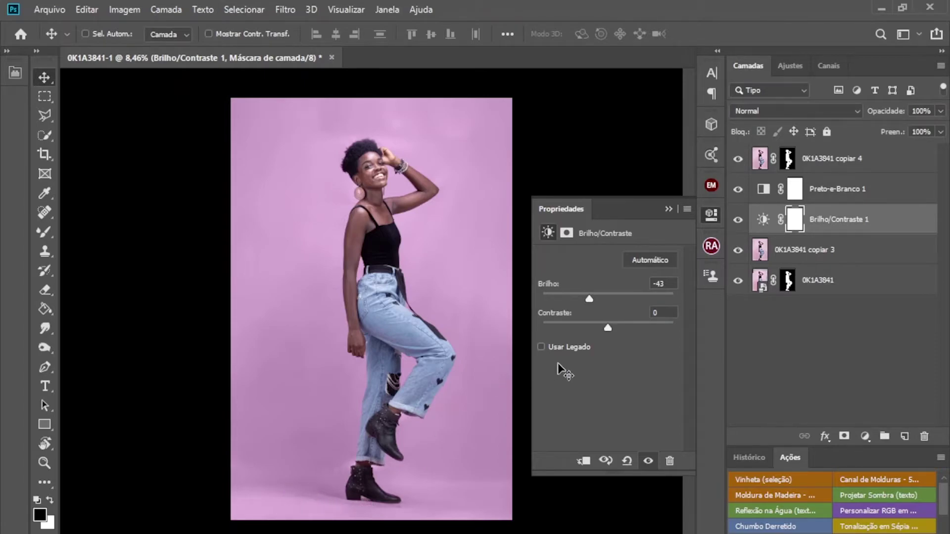
{"action": "left_click_drag", "start_coordinate": [609, 330], "coordinate": [592, 328]}
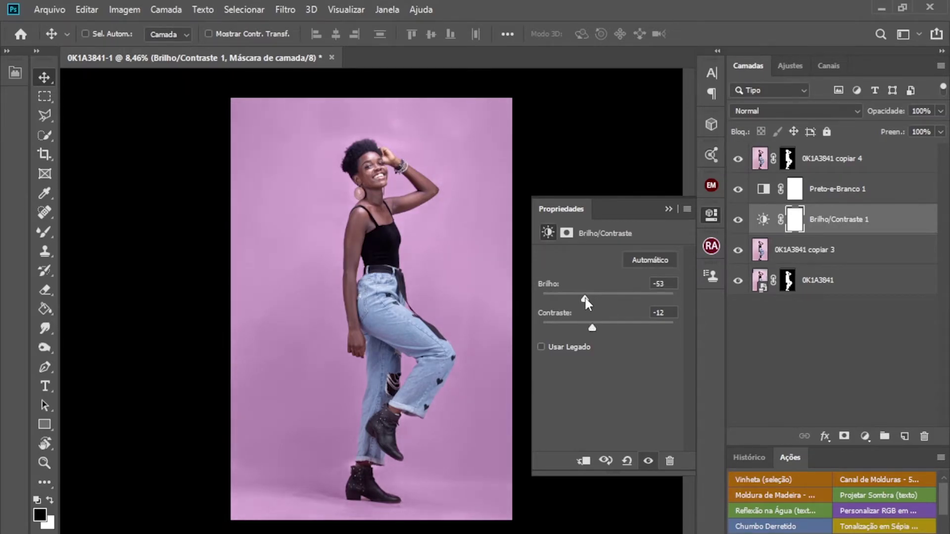
{"action": "left_click_drag", "start_coordinate": [586, 301], "coordinate": [592, 303]}
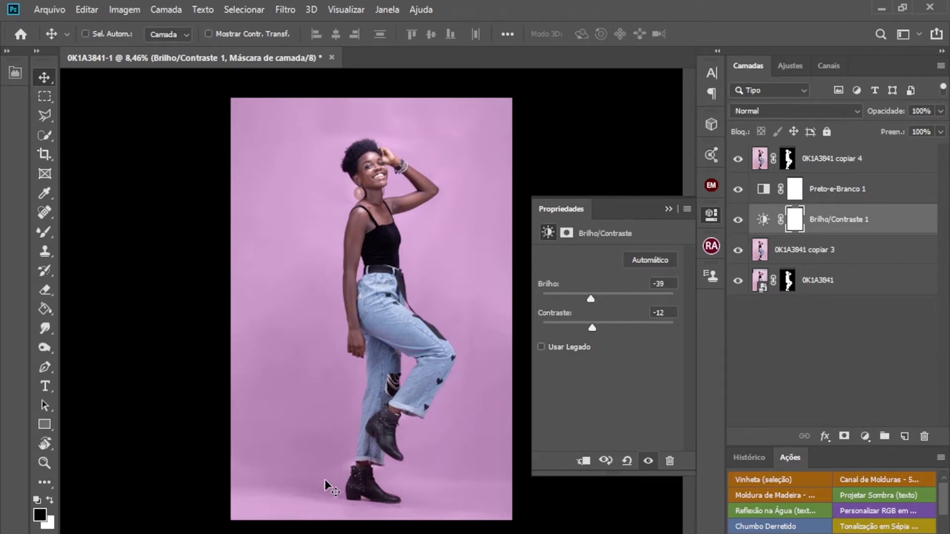
{"action": "left_click", "coordinate": [668, 210]}
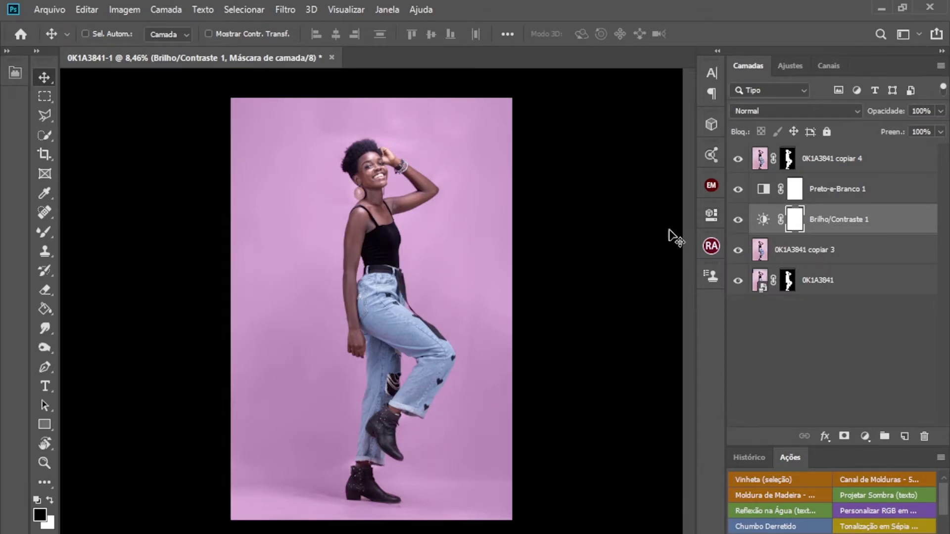
- Compare the backdrop with and without the Brilho/Contraste 1 adjustment
{"action": "left_click", "coordinate": [739, 221]}
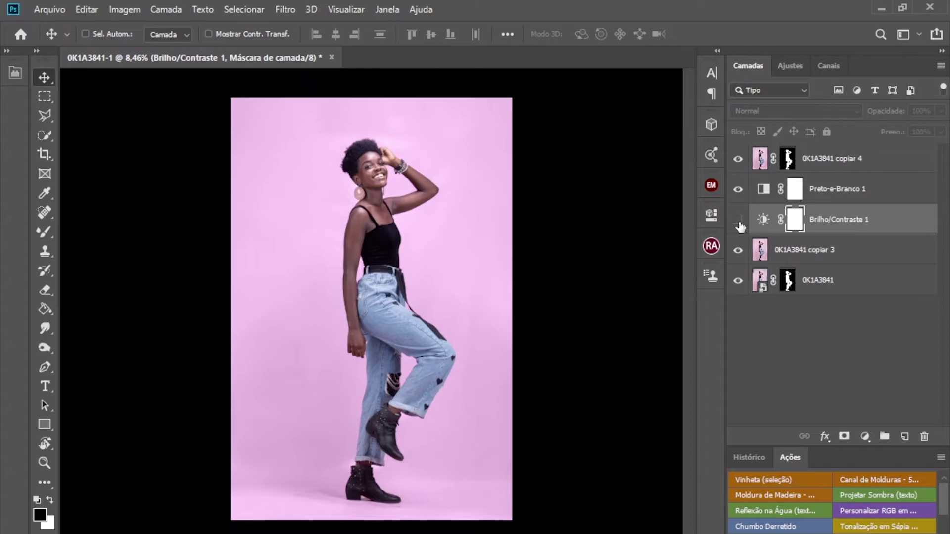
{"action": "left_click", "coordinate": [739, 220]}
{"action": "left_click", "coordinate": [739, 221]}
{"action": "left_click", "coordinate": [739, 221]}
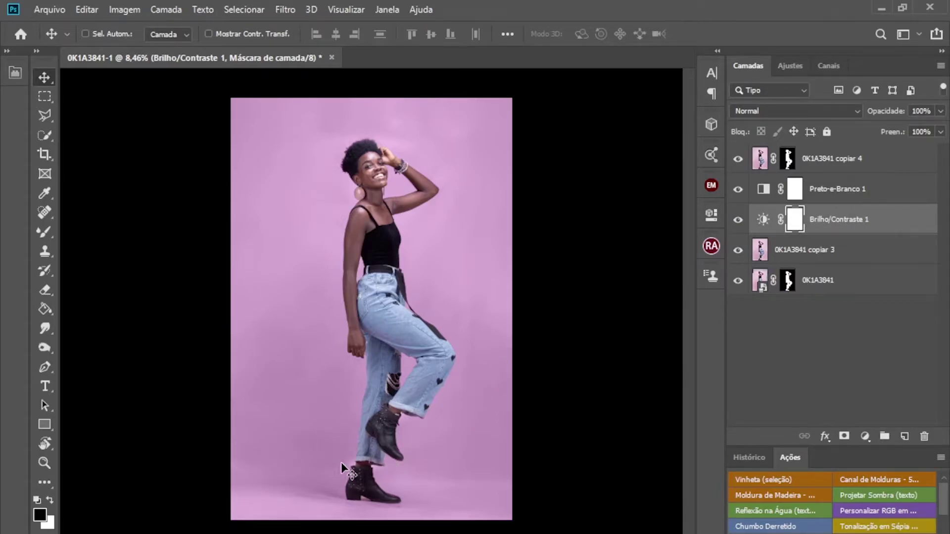
- Edit the tint color of Preto-e-Branco 1 and shift its hue to a blue-green at 189°
{"action": "left_click", "coordinate": [852, 188]}
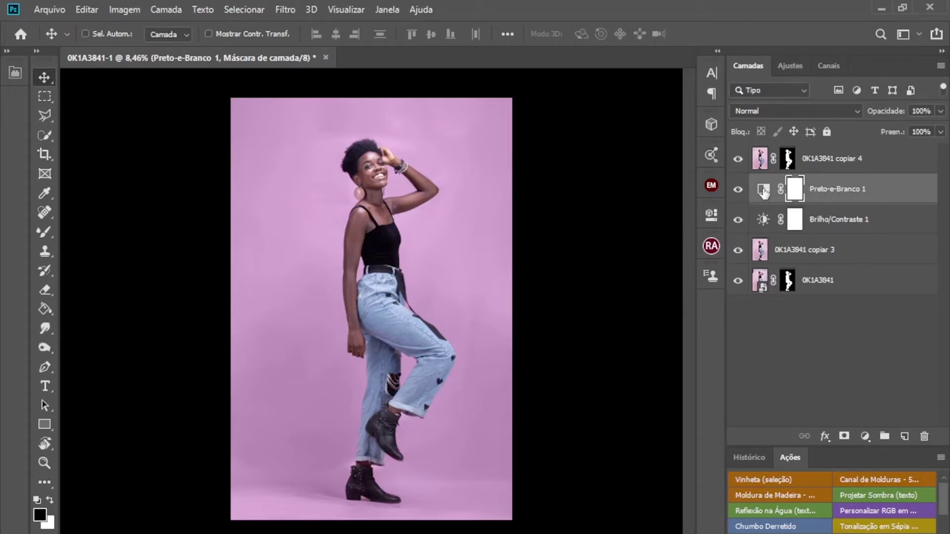
{"action": "double_click", "coordinate": [764, 190]}
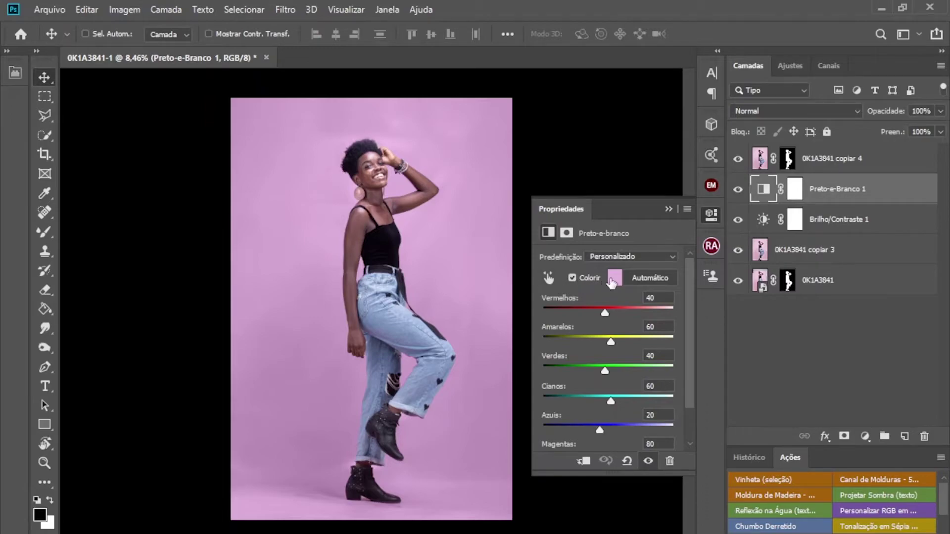
{"action": "left_click", "coordinate": [613, 278]}
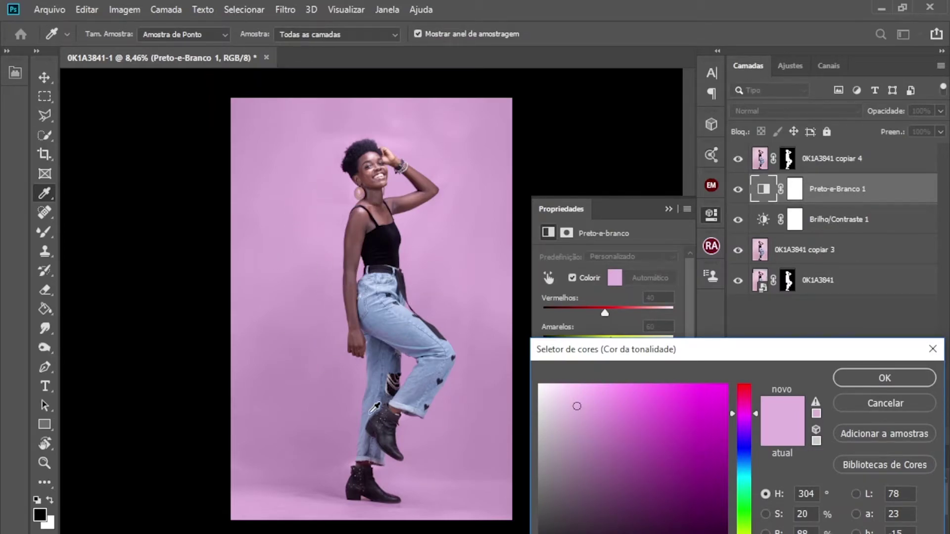
{"action": "left_click", "coordinate": [744, 493]}
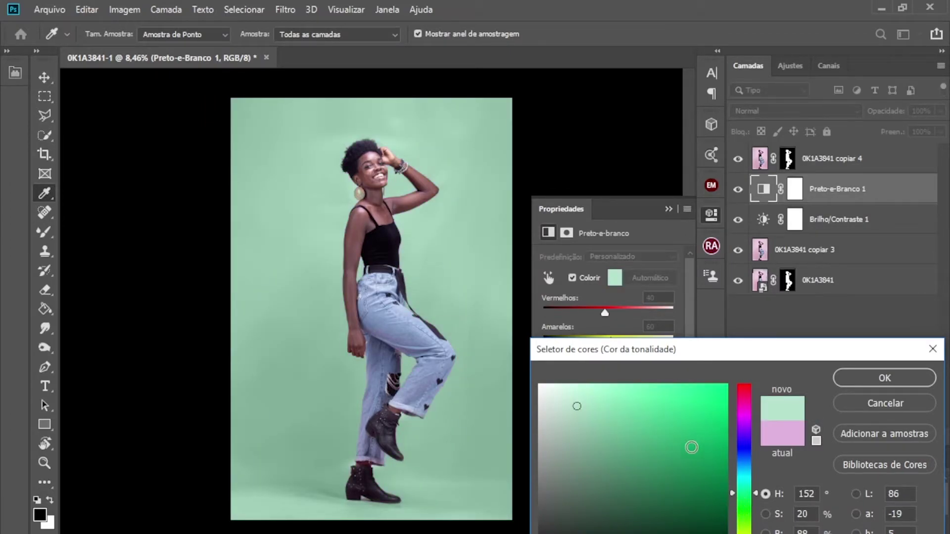
{"action": "left_click", "coordinate": [746, 503]}
{"action": "left_click_drag", "start_coordinate": [745, 494], "coordinate": [748, 480]}
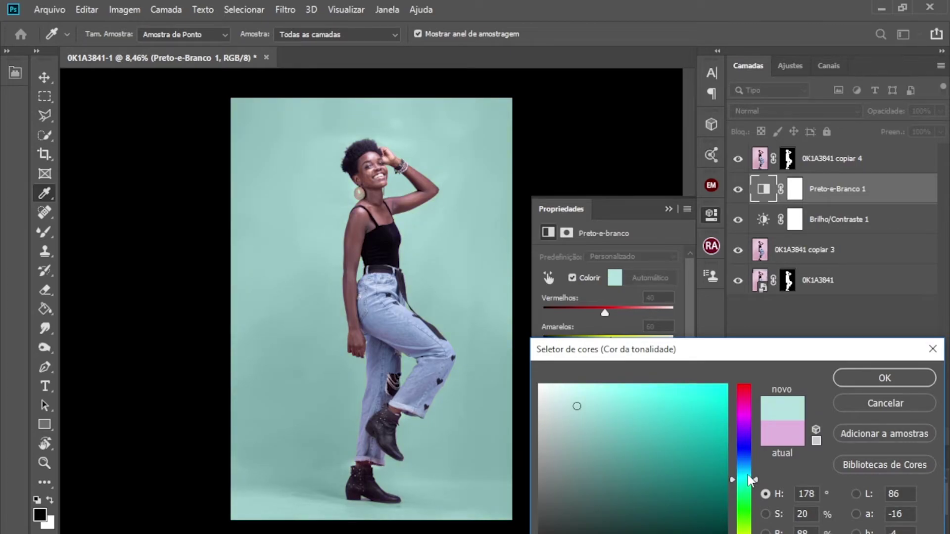
{"action": "left_click", "coordinate": [747, 475]}
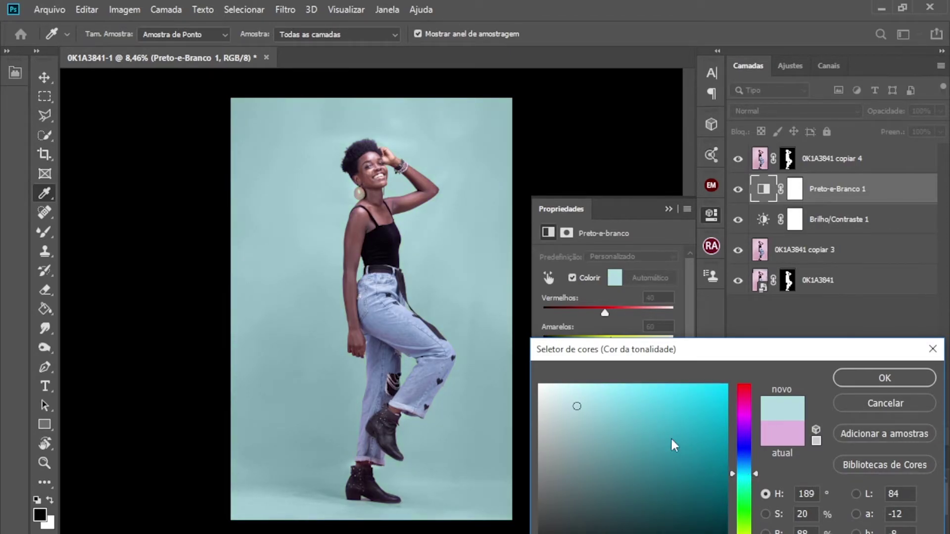
- Mute the blue-green tint to 26% saturation and 64% brightness, and apply the color to the backdrop
{"action": "left_click", "coordinate": [577, 459]}
{"action": "left_click", "coordinate": [599, 464]}
{"action": "left_click", "coordinate": [589, 468]}
{"action": "left_click", "coordinate": [588, 453]}
{"action": "left_click", "coordinate": [588, 452]}
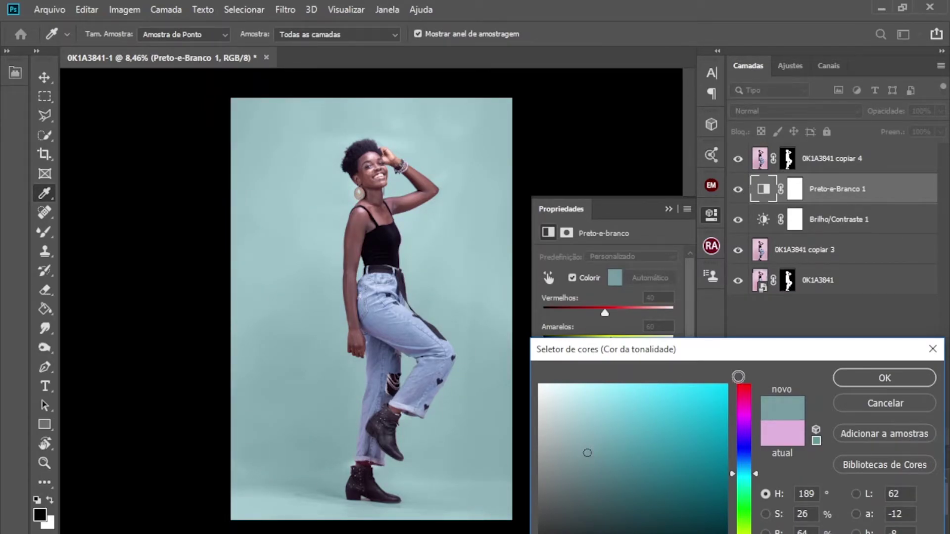
{"action": "left_click", "coordinate": [862, 377]}
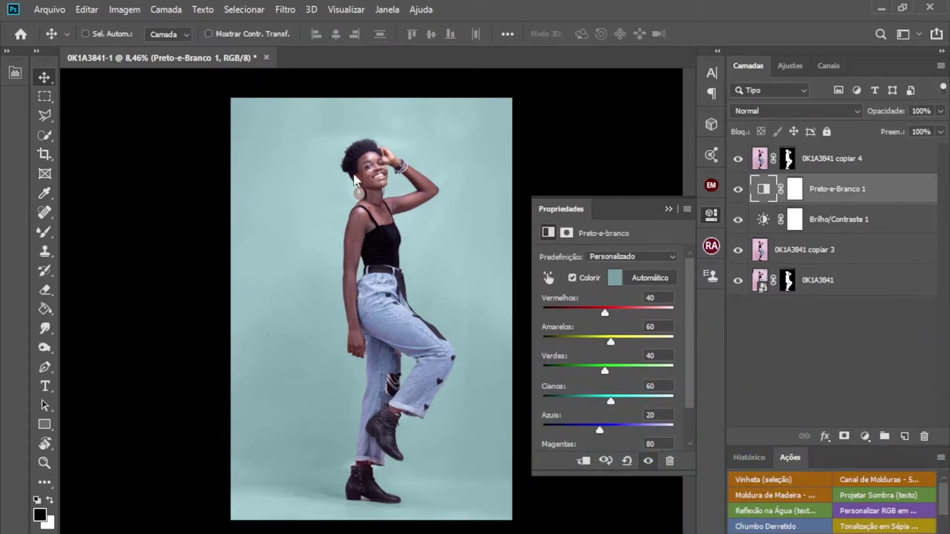
{"action": "left_click", "coordinate": [669, 209]}
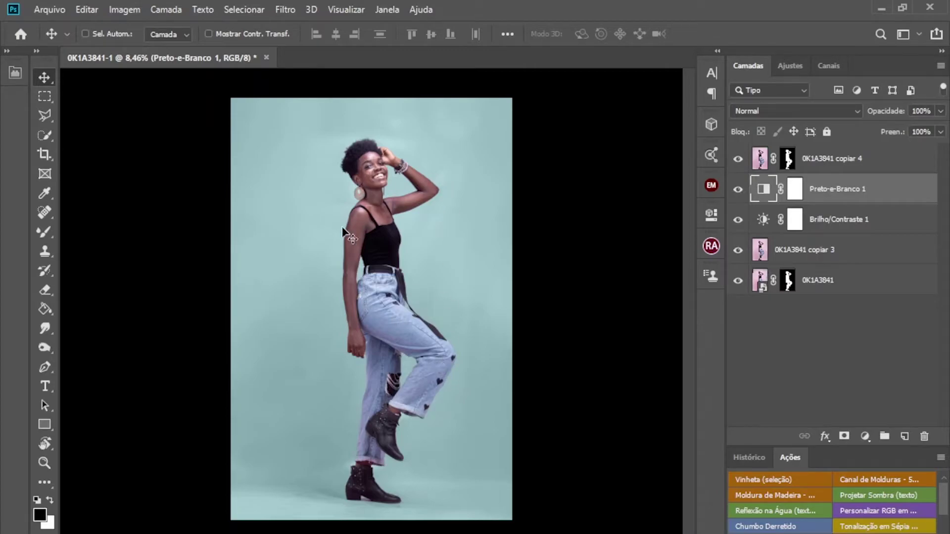
- Place the mancha_png stain image from the instgrm meu folder in File Explorer above layer 0K1A3841 copiar 3
{"action": "left_click", "coordinate": [847, 257]}
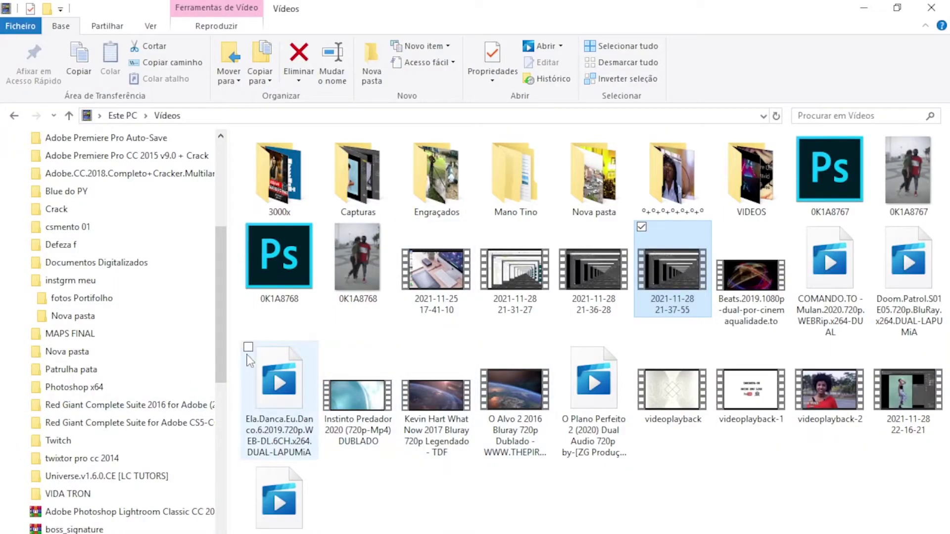
{"action": "scroll", "coordinate": [171, 348], "scroll_direction": "up", "scroll_amount": 1}
{"action": "scroll", "coordinate": [171, 348], "scroll_direction": "up", "scroll_amount": 3}
{"action": "scroll", "coordinate": [153, 408], "scroll_direction": "down", "scroll_amount": 2}
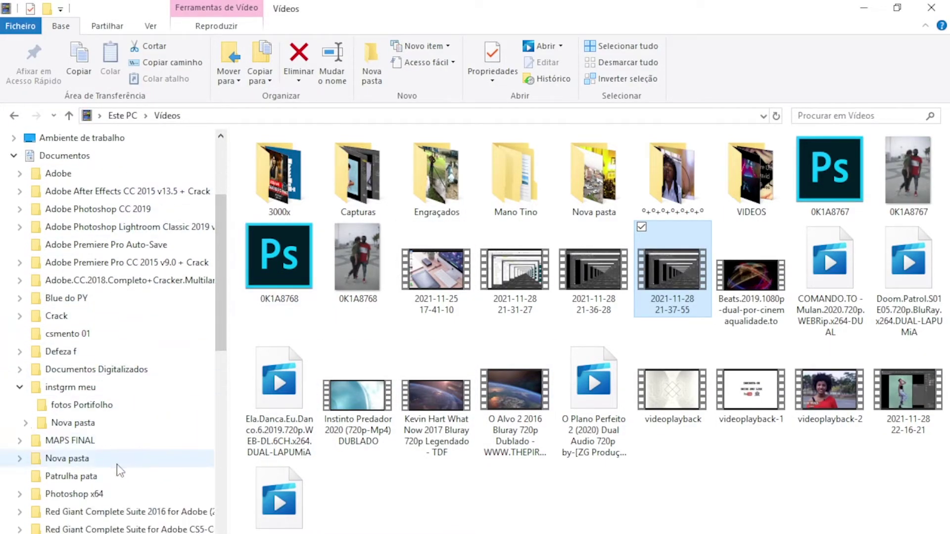
{"action": "scroll", "coordinate": [119, 470], "scroll_direction": "down", "scroll_amount": 2}
{"action": "scroll", "coordinate": [149, 460], "scroll_direction": "up", "scroll_amount": 1}
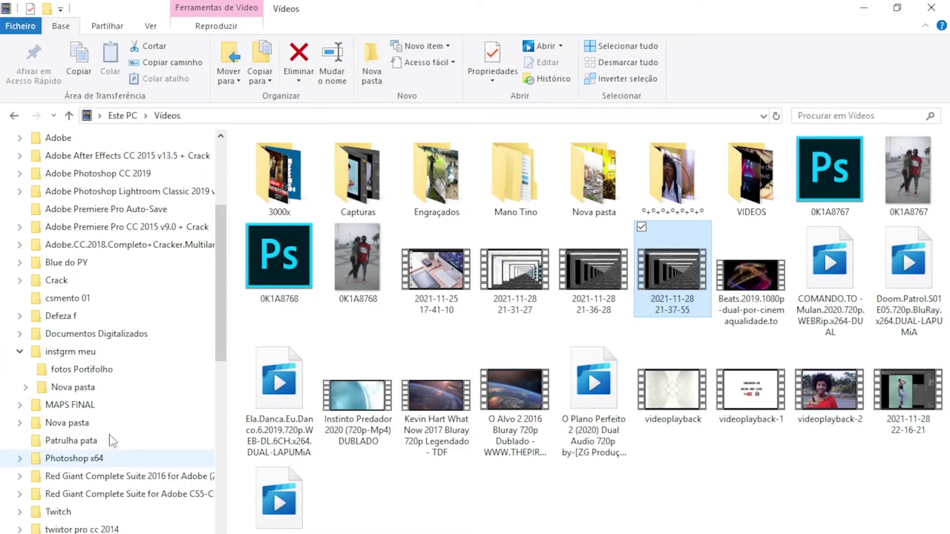
{"action": "scroll", "coordinate": [89, 470], "scroll_direction": "down", "scroll_amount": 2}
{"action": "scroll", "coordinate": [81, 515], "scroll_direction": "down", "scroll_amount": 3}
{"action": "scroll", "coordinate": [114, 297], "scroll_direction": "up", "scroll_amount": 7}
{"action": "scroll", "coordinate": [107, 246], "scroll_direction": "up", "scroll_amount": 2}
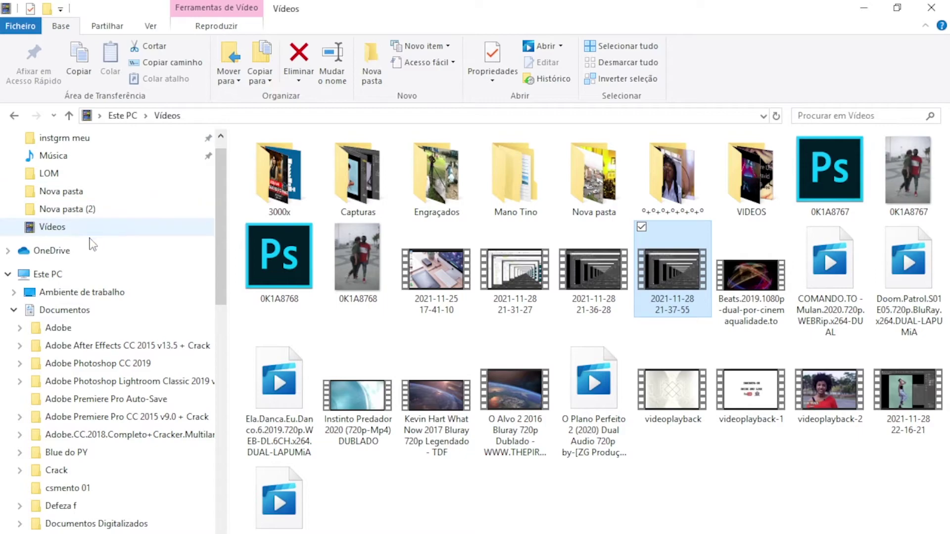
{"action": "left_click", "coordinate": [99, 169]}
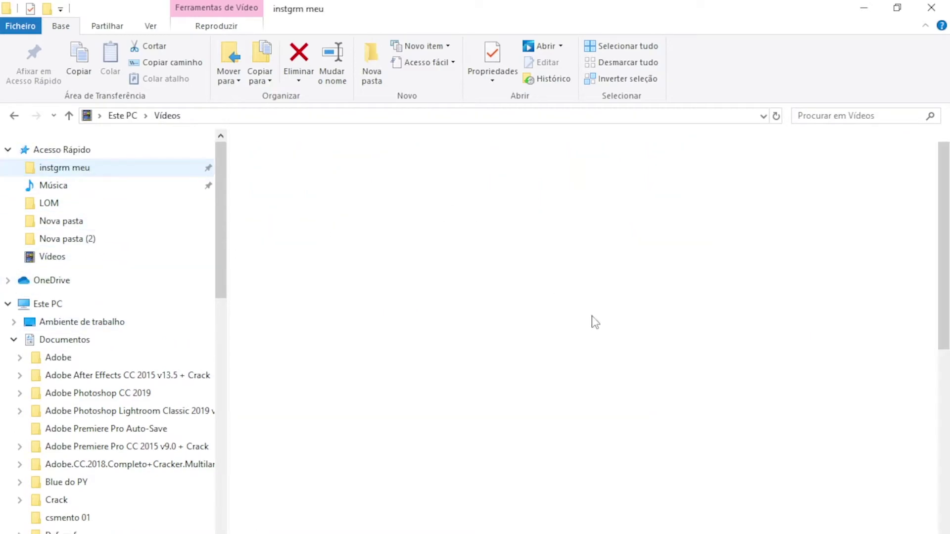
{"action": "scroll", "coordinate": [616, 453], "scroll_direction": "down", "scroll_amount": 10}
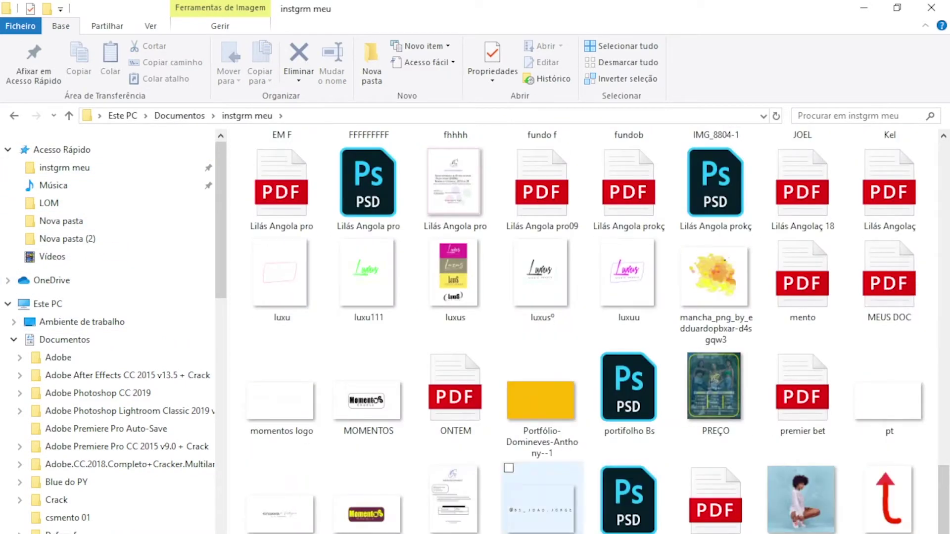
{"action": "left_click", "coordinate": [729, 294]}
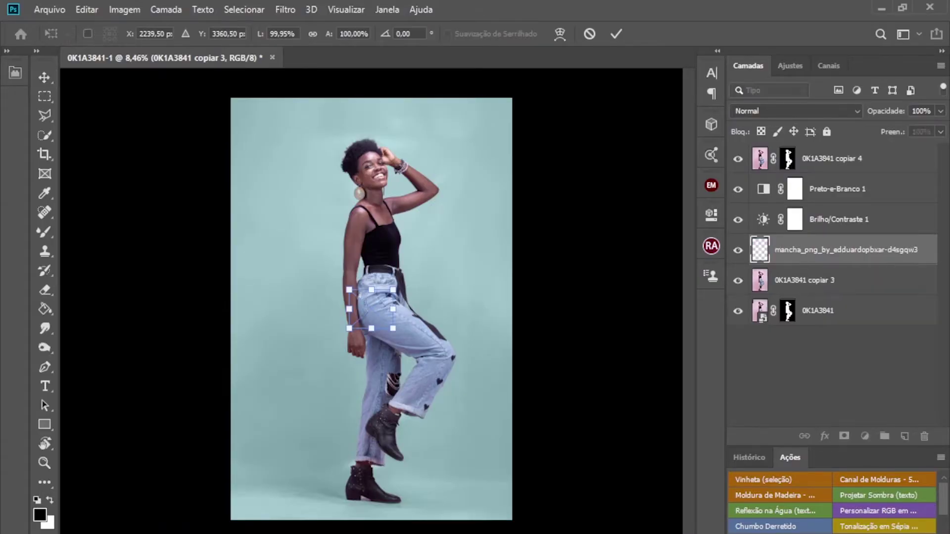
- Enlarge the placed mancha_png stain to about 519% and position it behind the model's torso
{"action": "key", "text": "Return"}
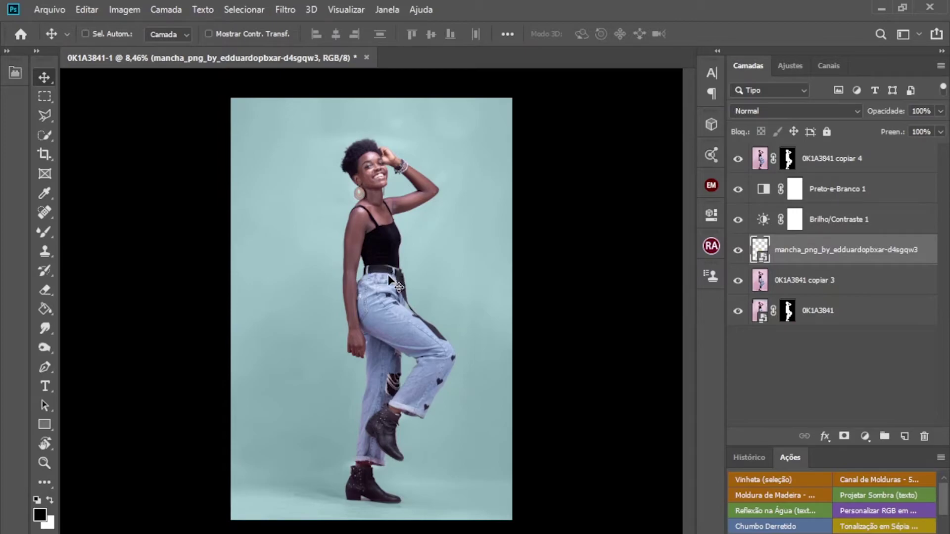
{"action": "key", "text": "ctrl"}
{"action": "key", "text": "ctrl+t"}
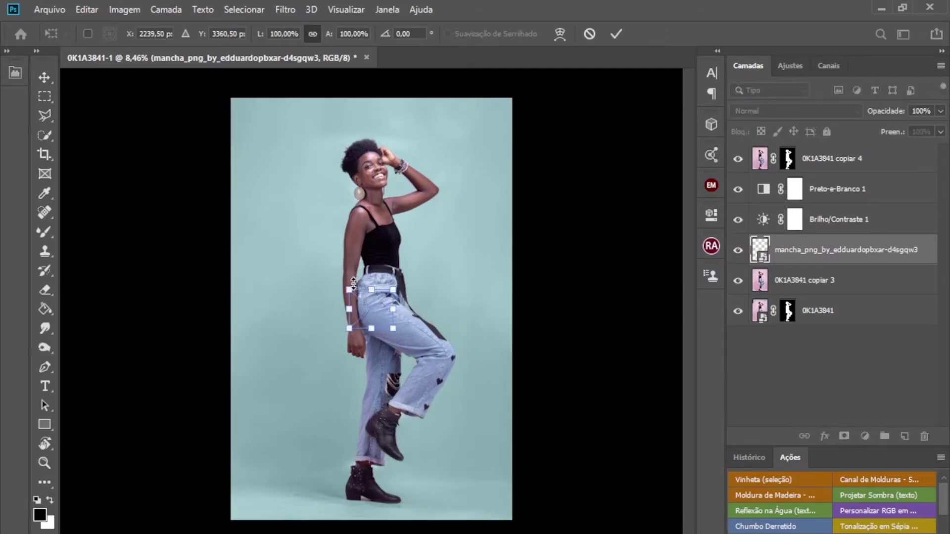
{"action": "left_click_drag", "start_coordinate": [349, 288], "coordinate": [257, 170]}
{"action": "key", "text": "Return"}
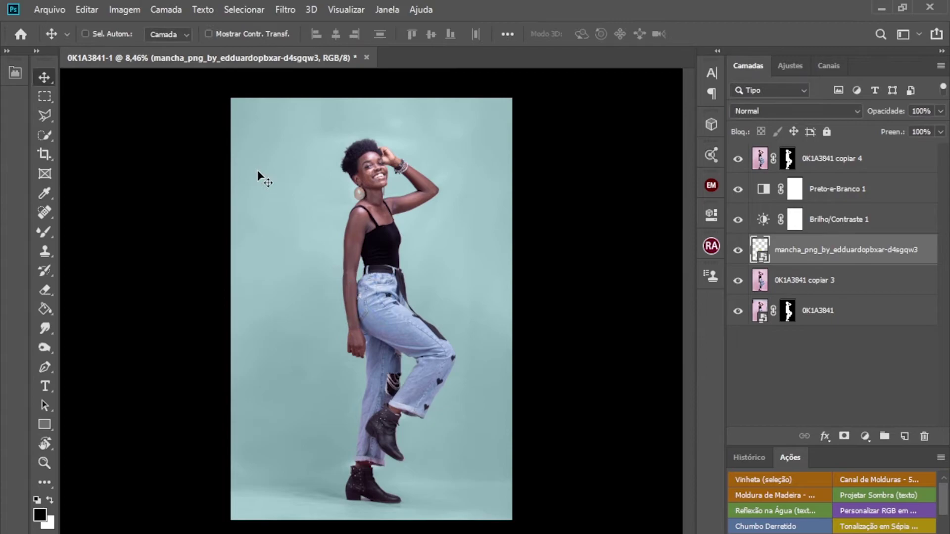
{"action": "key", "text": "ctrl+t"}
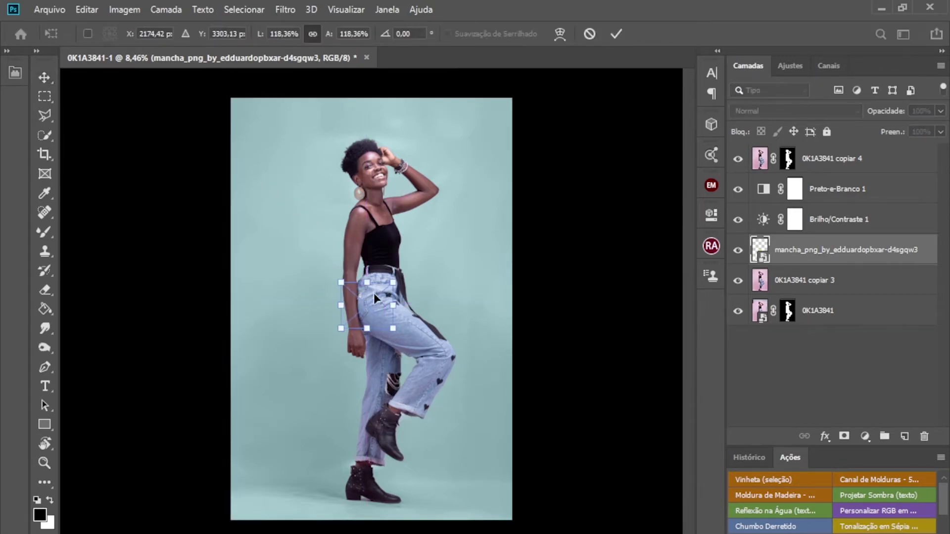
{"action": "left_click_drag", "start_coordinate": [340, 285], "coordinate": [223, 176]}
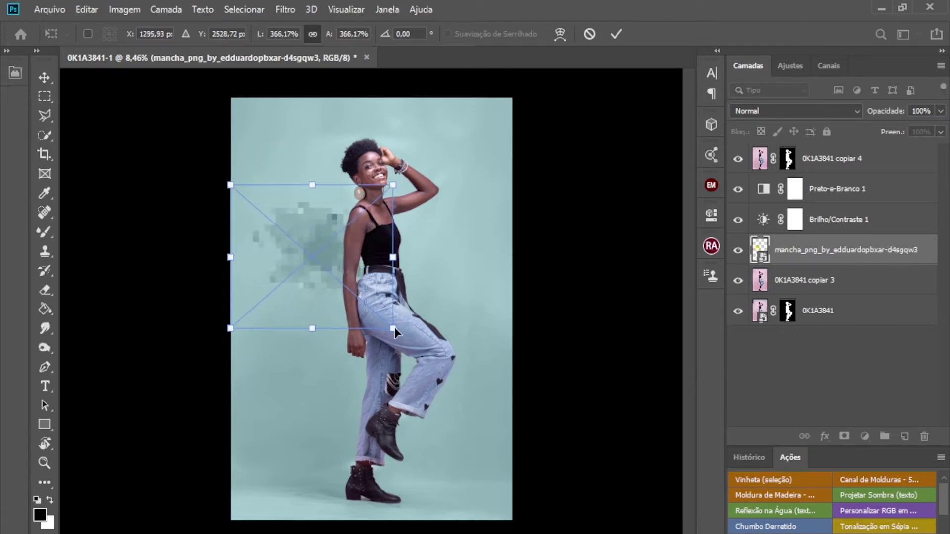
{"action": "left_click_drag", "start_coordinate": [394, 328], "coordinate": [463, 389]}
{"action": "left_click_drag", "start_coordinate": [420, 327], "coordinate": [438, 333]}
{"action": "key", "text": "Return"}
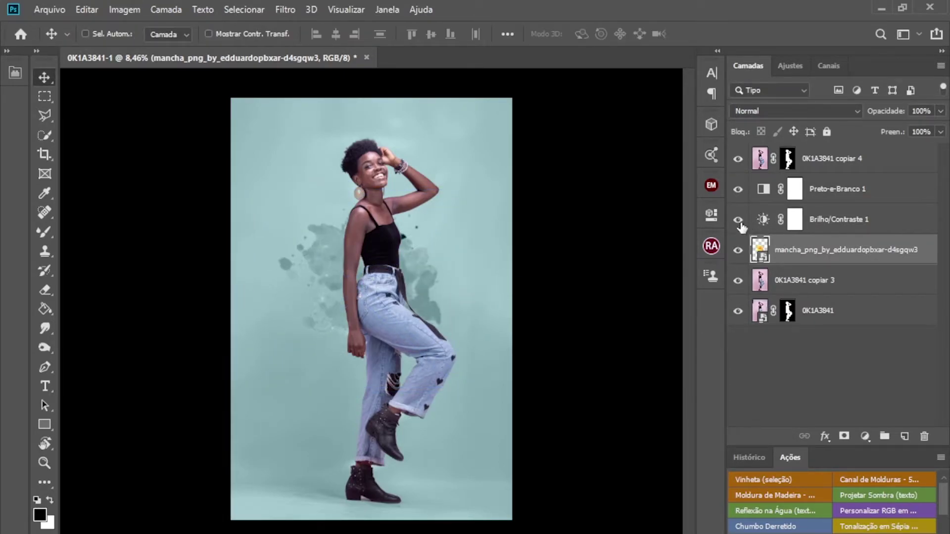
- Hide the Brilho/Contraste 1, Preto-e-Branco 1 and 0K1A3841 copiar 4 layers to expose the stain's original colors
{"action": "left_click", "coordinate": [738, 220]}
{"action": "left_click", "coordinate": [738, 189]}
{"action": "left_click", "coordinate": [738, 159]}
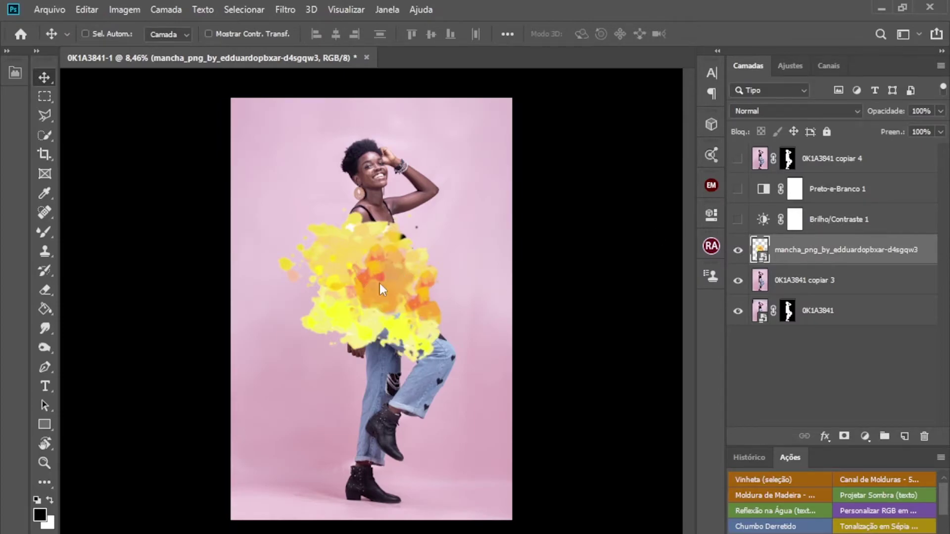
- Duplicate the stain across the upper backdrop and shrink the copy over the model's chest to about 380%
{"action": "left_click_drag", "start_coordinate": [419, 316], "coordinate": [330, 275]}
{"action": "key", "text": "ctrl+t"}
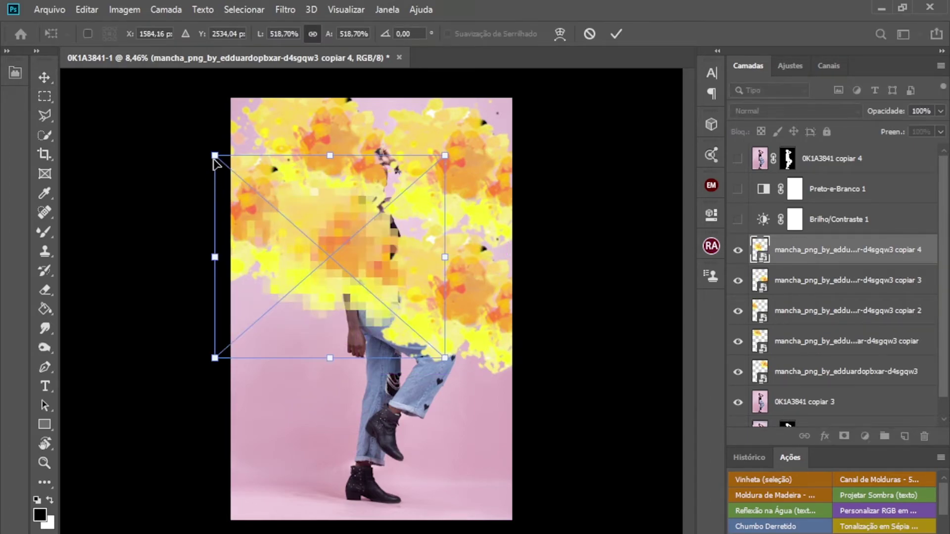
{"action": "left_click_drag", "start_coordinate": [214, 156], "coordinate": [276, 210]}
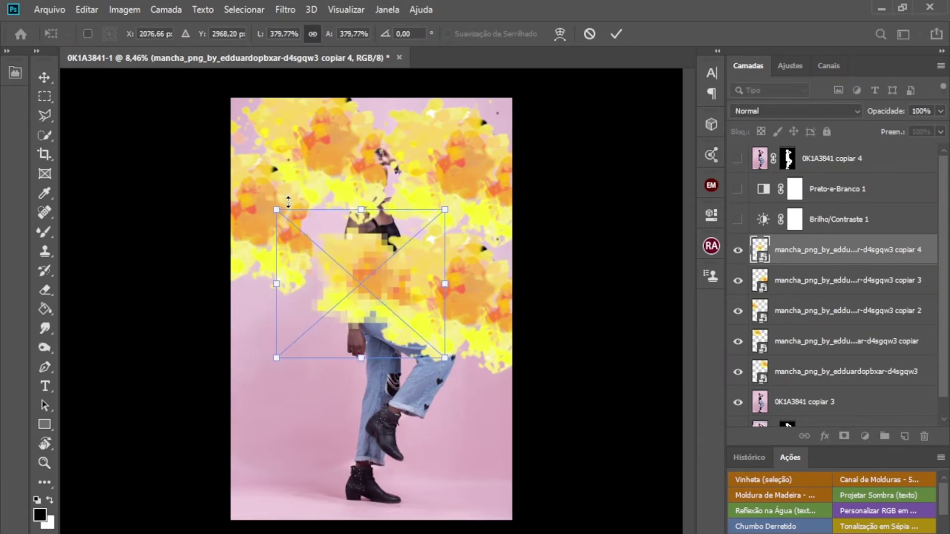
{"action": "key", "text": "Return"}
{"action": "mouse_move", "coordinate": [339, 266]}
{"action": "left_mouse_down"}
{"action": "mouse_move", "coordinate": [363, 275]}
{"action": "mouse_move", "coordinate": [346, 256]}
{"action": "mouse_move", "coordinate": [346, 267]}
{"action": "left_mouse_up"}
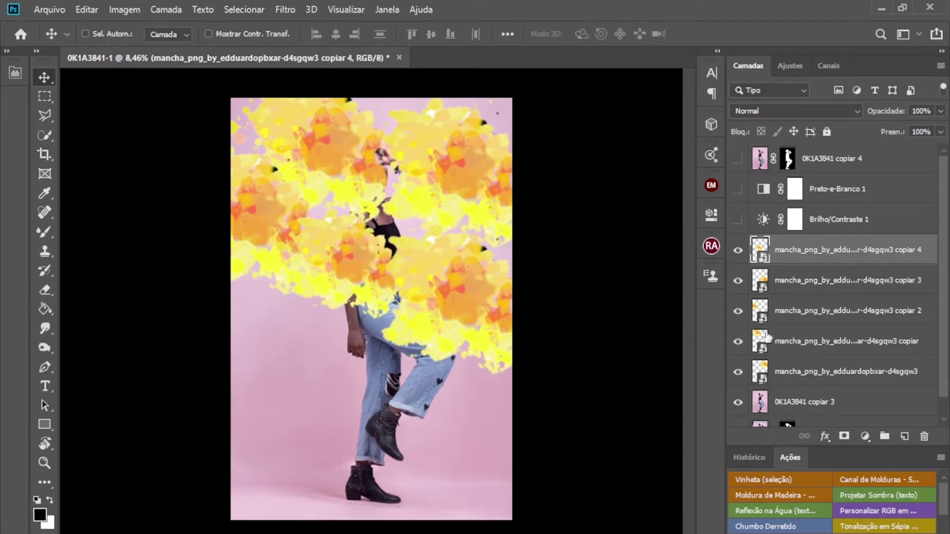
- Duplicate the stain's first copy onto the lower-left backdrop, undoing the extra copy made over the model's legs
{"action": "left_click", "coordinate": [805, 349]}
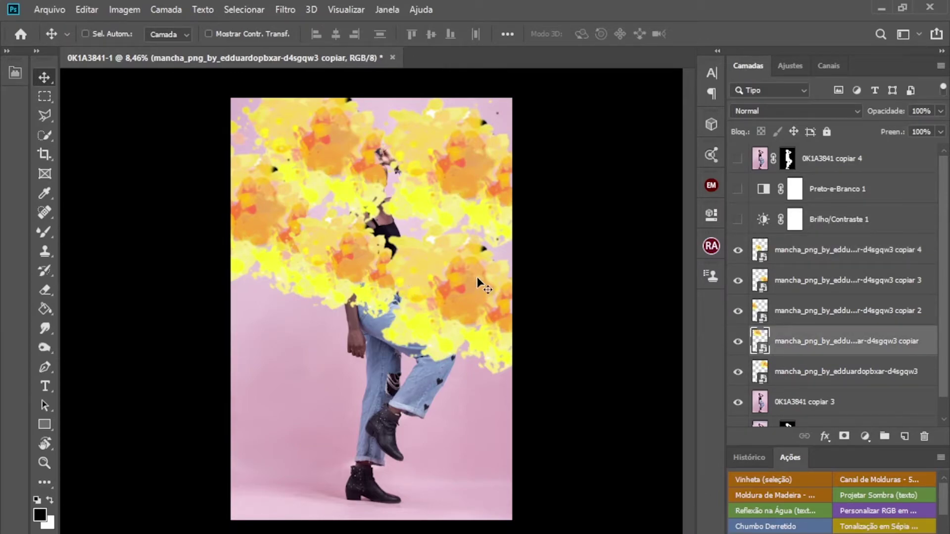
{"action": "left_click_drag", "start_coordinate": [439, 281], "coordinate": [432, 430]}
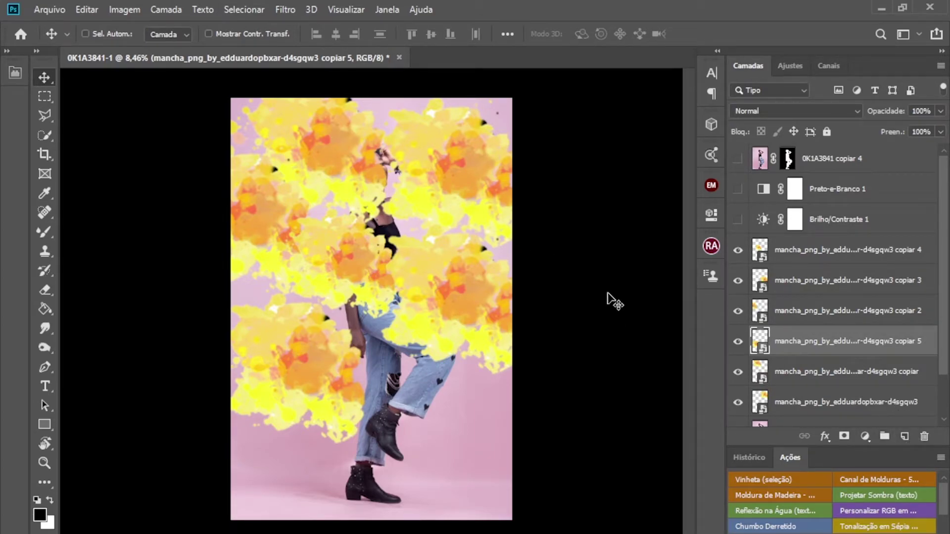
{"action": "left_click_drag", "start_coordinate": [333, 368], "coordinate": [355, 394]}
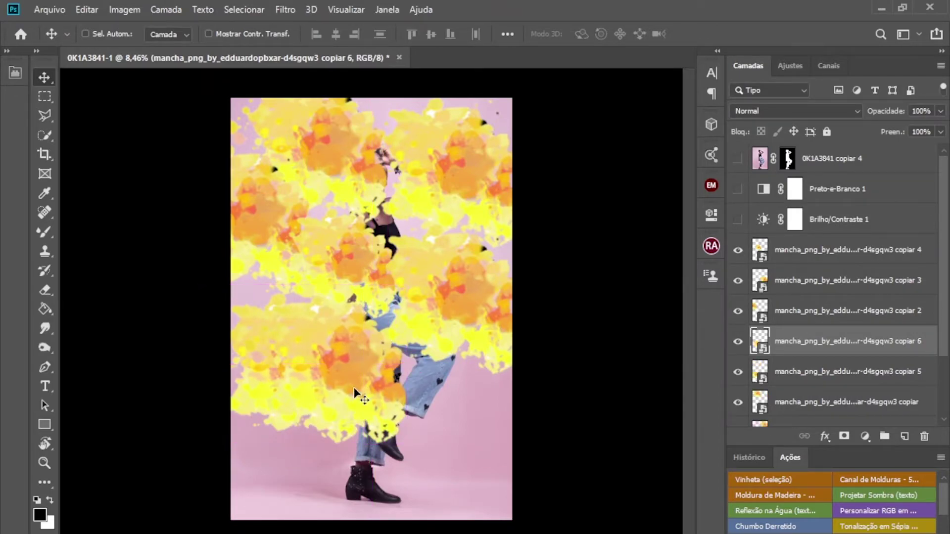
{"action": "key", "text": "ctrl+z"}
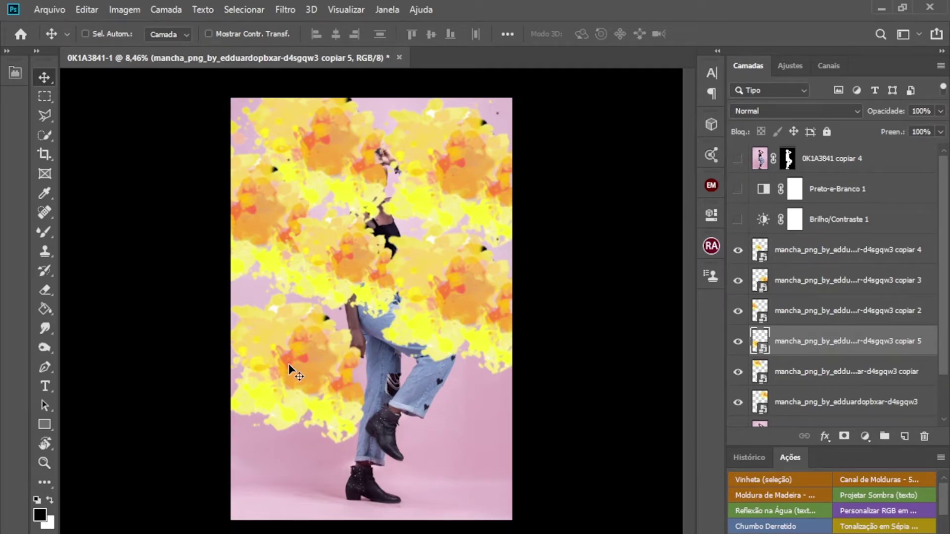
- Shift the lower-left stain copy downward, rotate it -9.10° and enlarge it to 546.25%
{"action": "left_click_drag", "start_coordinate": [289, 364], "coordinate": [291, 391]}
{"action": "key", "text": "ctrl+t"}
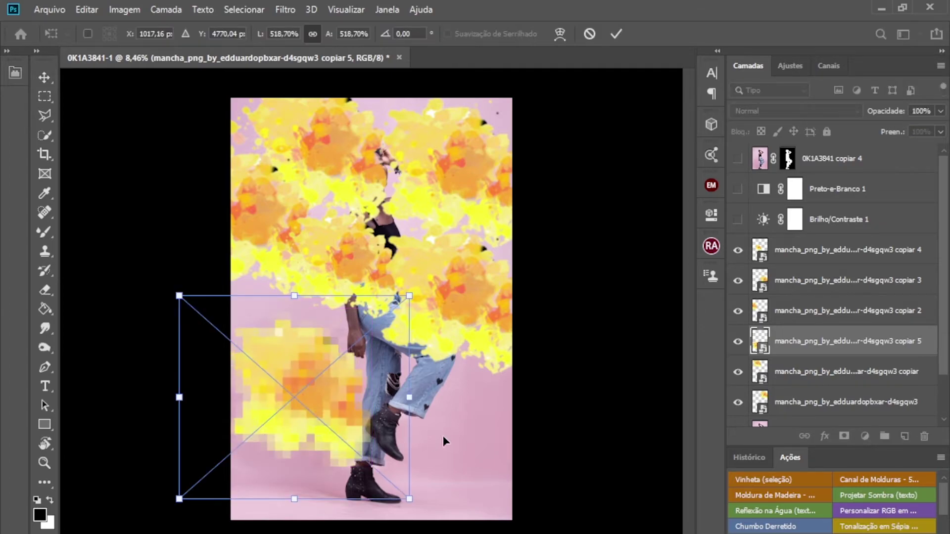
{"action": "left_click_drag", "start_coordinate": [416, 286], "coordinate": [424, 223]}
{"action": "left_click_drag", "start_coordinate": [353, 383], "coordinate": [340, 402]}
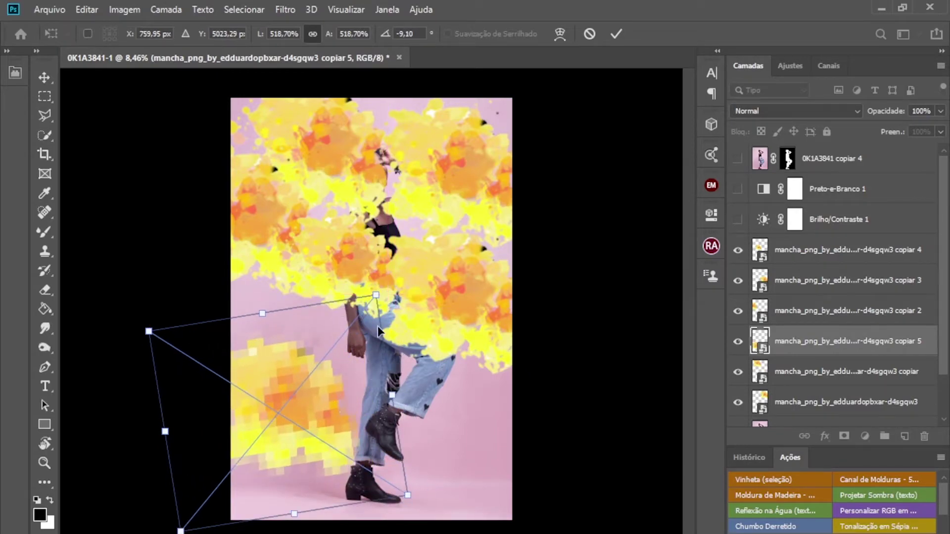
{"action": "left_click_drag", "start_coordinate": [376, 295], "coordinate": [398, 283]}
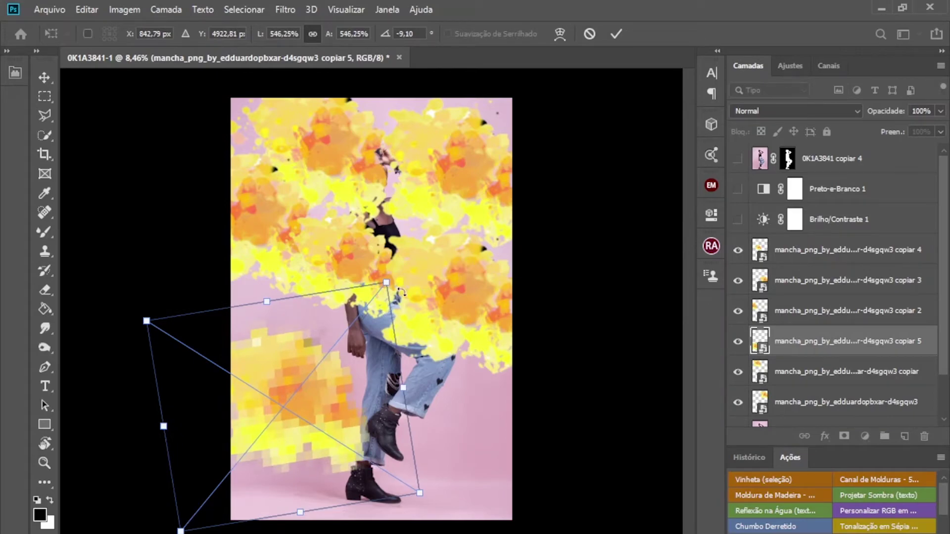
{"action": "key", "text": "Return"}
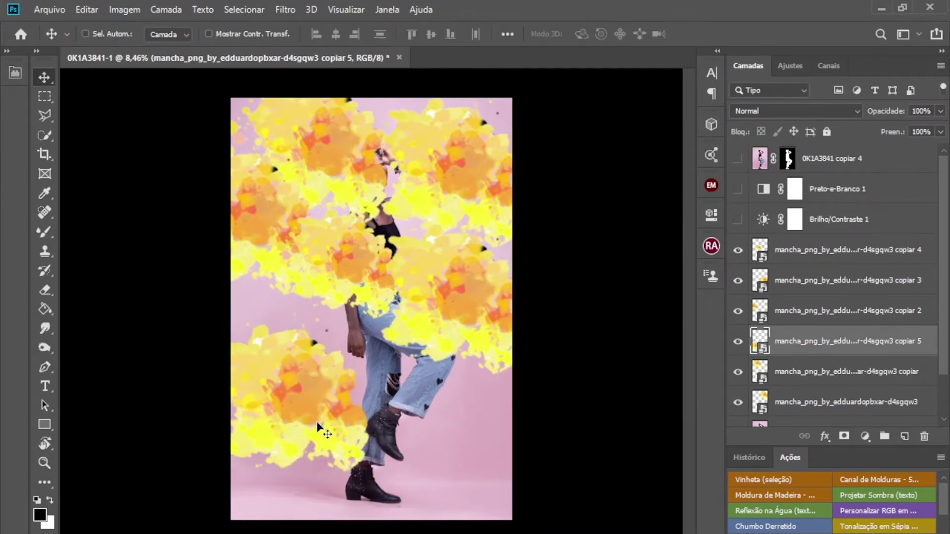
- Duplicate the stain into the remaining gaps of the lower backdrop and group all the stain layers
{"action": "left_click_drag", "start_coordinate": [315, 431], "coordinate": [278, 329]}
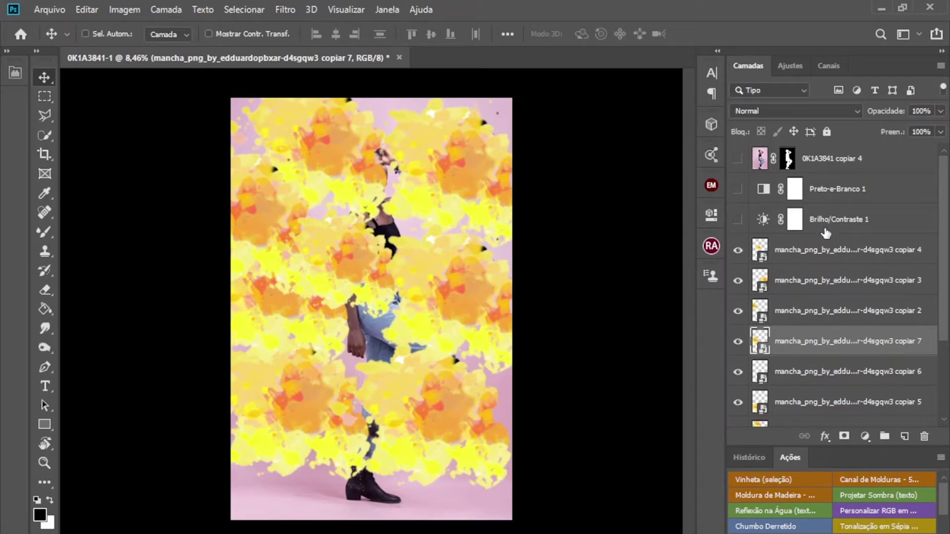
{"action": "left_click", "coordinate": [842, 262]}
{"action": "scroll", "coordinate": [814, 342], "scroll_direction": "down", "scroll_amount": 4}
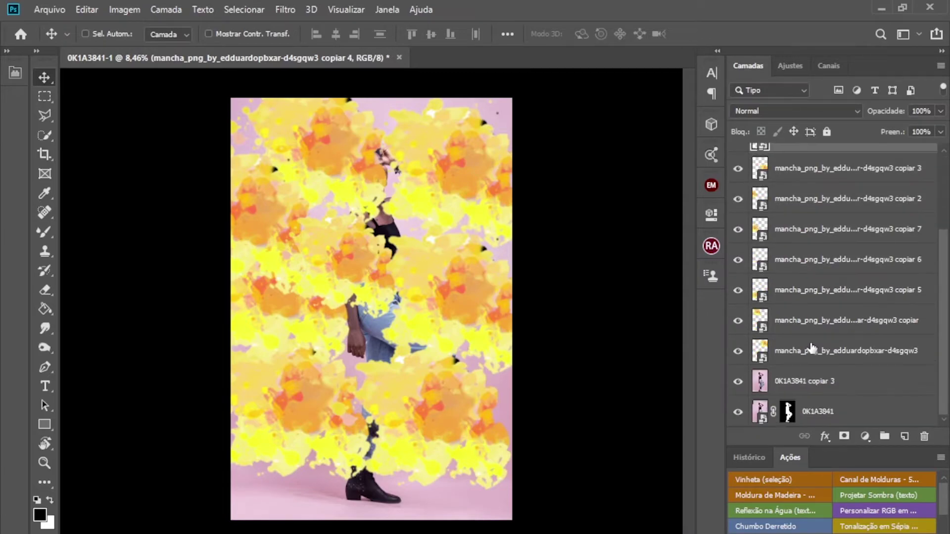
{"action": "left_click", "coordinate": [812, 352], "text": "shift"}
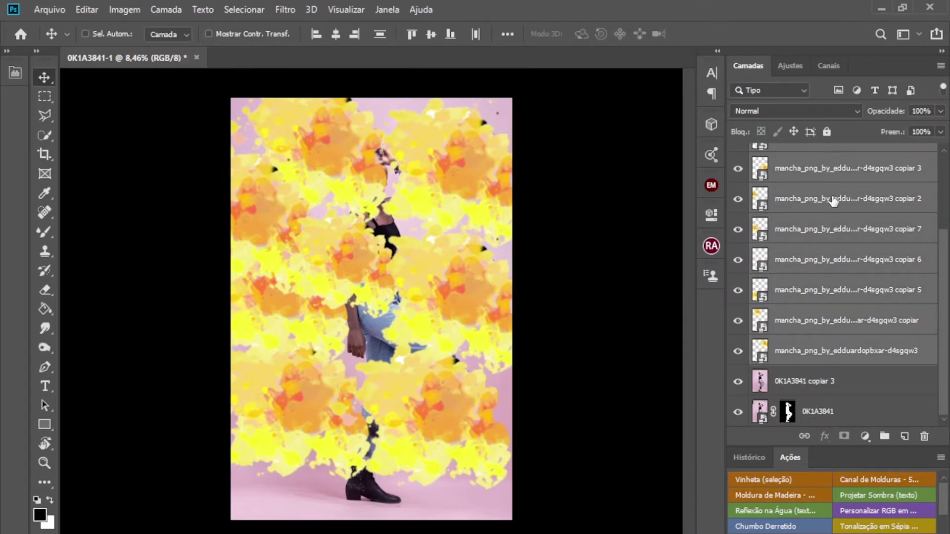
{"action": "scroll", "coordinate": [780, 238], "scroll_direction": "up", "scroll_amount": 4}
{"action": "scroll", "coordinate": [784, 247], "scroll_direction": "down", "scroll_amount": 2}
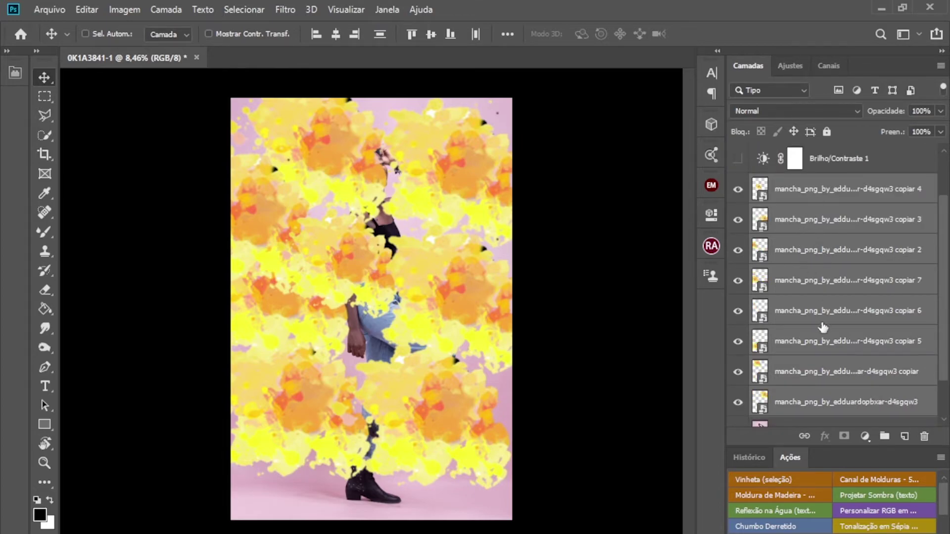
{"action": "left_click", "coordinate": [883, 439]}
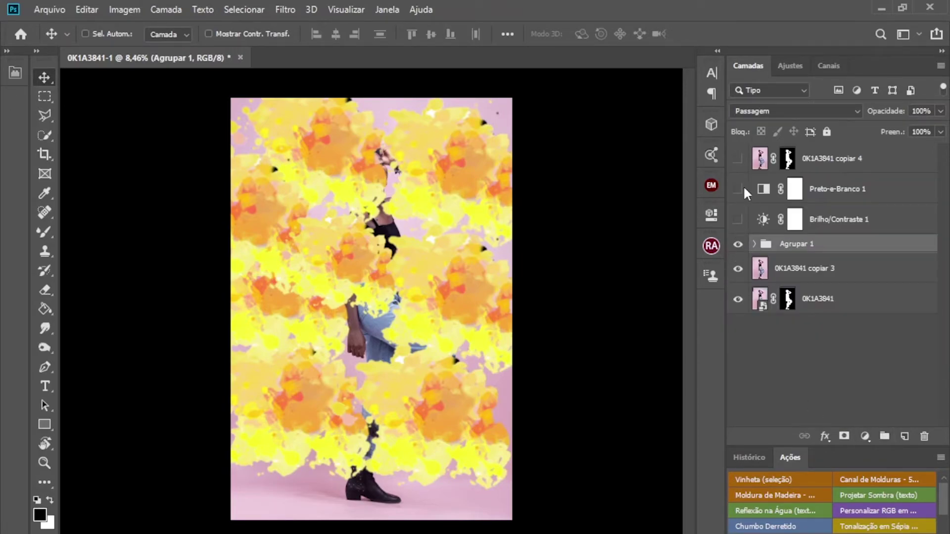
- Compare the photo with and without the Agrupar 1 stain group
{"action": "left_click", "coordinate": [738, 245]}
{"action": "left_click", "coordinate": [738, 245]}
{"action": "left_click", "coordinate": [738, 245]}
{"action": "left_click", "coordinate": [738, 245]}
{"action": "left_click", "coordinate": [738, 245]}
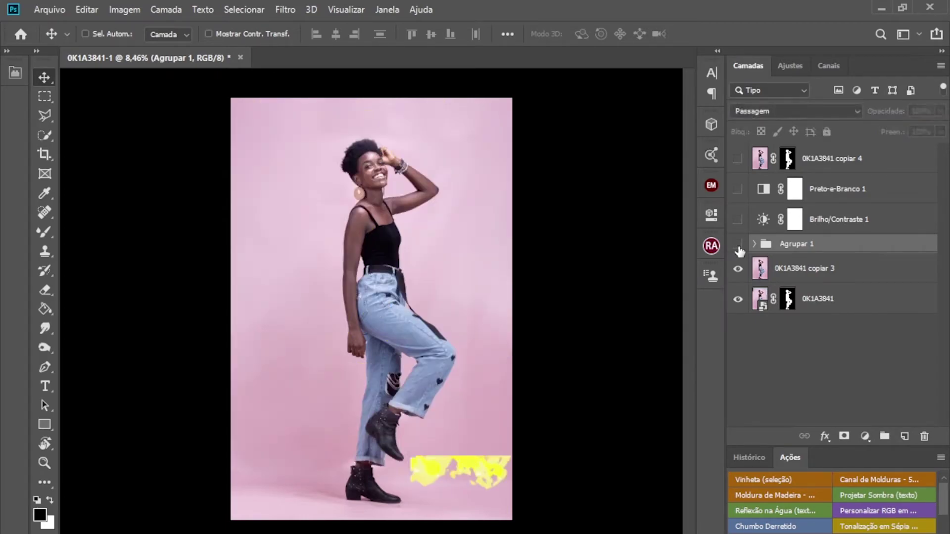
{"action": "left_click", "coordinate": [738, 244]}
{"action": "left_click", "coordinate": [738, 245]}
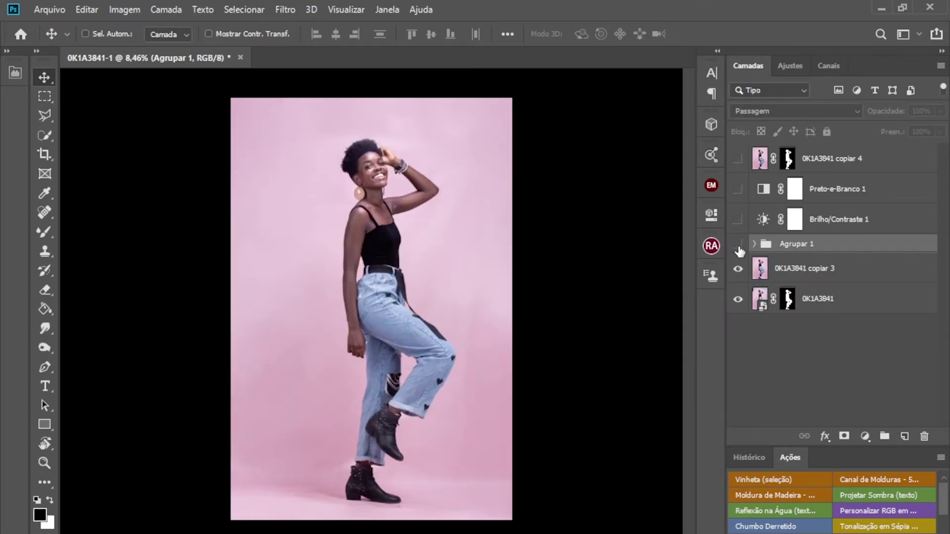
{"action": "left_click", "coordinate": [738, 245]}
{"action": "left_click", "coordinate": [738, 245]}
{"action": "left_click", "coordinate": [738, 245]}
{"action": "left_click", "coordinate": [738, 245]}
{"action": "left_click", "coordinate": [737, 245]}
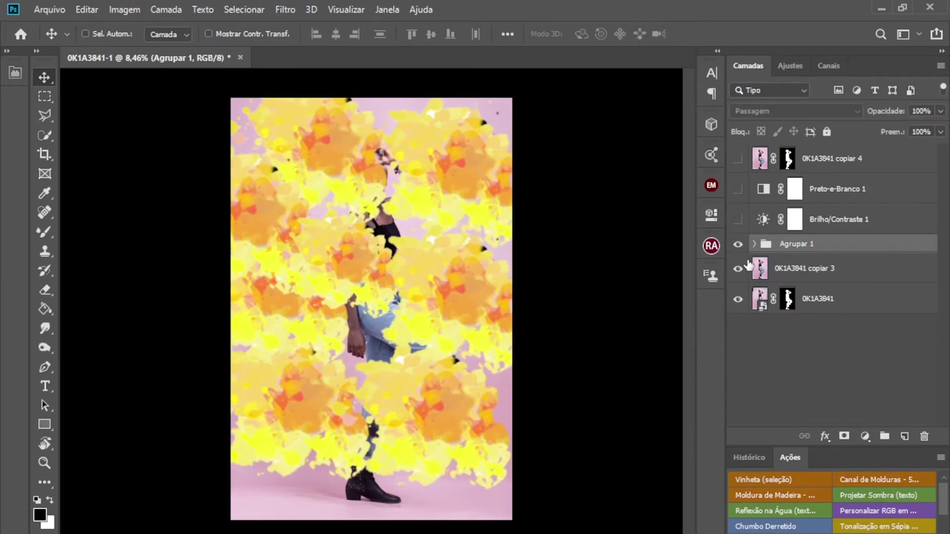
{"action": "left_click", "coordinate": [817, 278]}
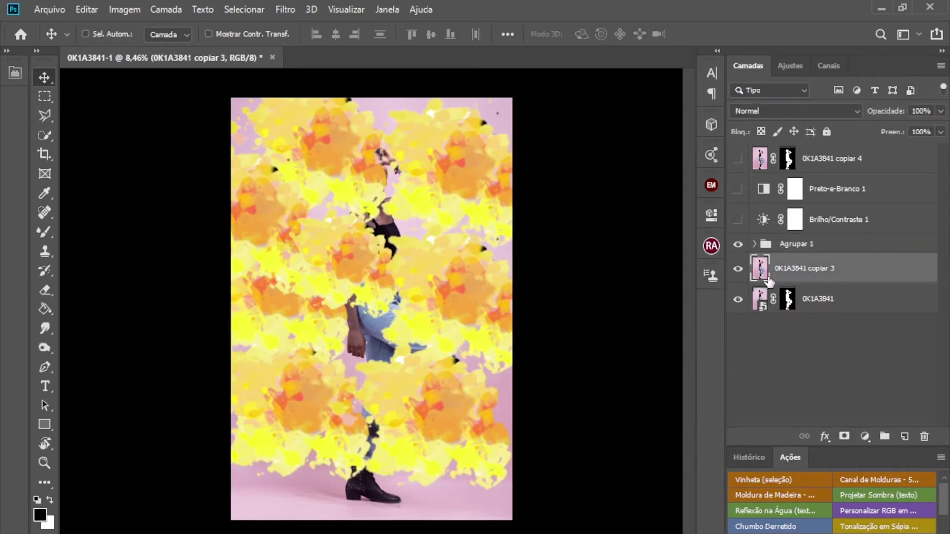
{"action": "left_click", "coordinate": [738, 245]}
{"action": "left_click", "coordinate": [738, 245]}
{"action": "left_click", "coordinate": [819, 245]}
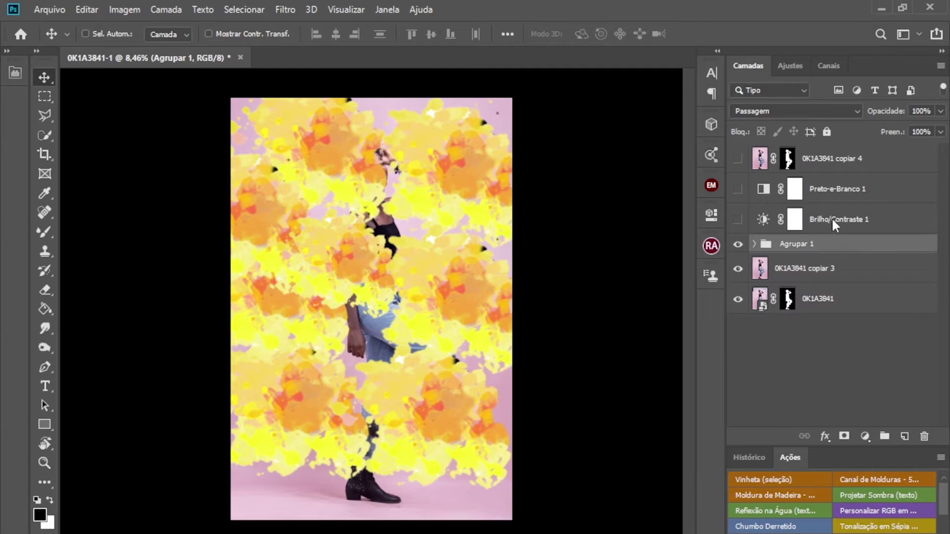
- Show the Brilho/Contraste 1, Preto-e-Branco 1 and 0K1A3841 copiar 4 layers again over the stain group
{"action": "left_click", "coordinate": [835, 221]}
{"action": "left_click", "coordinate": [737, 220]}
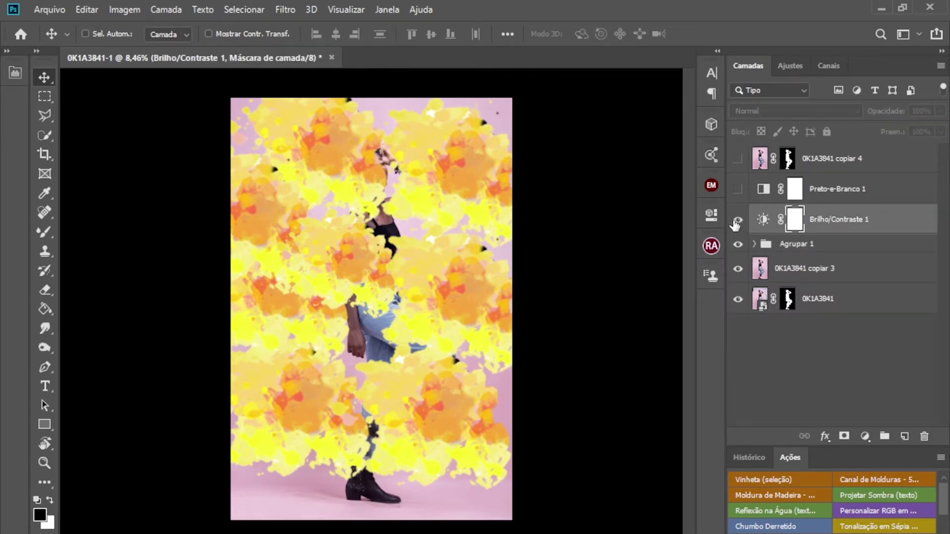
{"action": "left_click", "coordinate": [736, 221]}
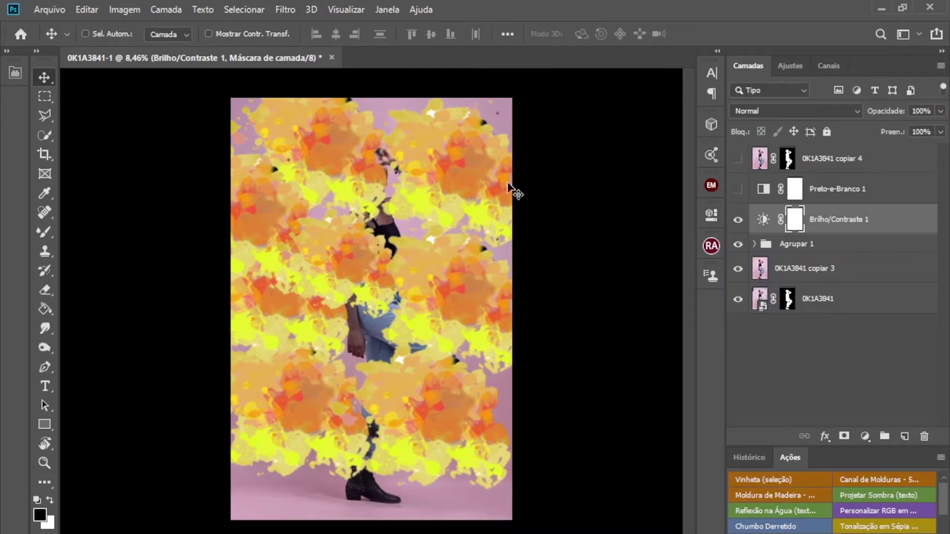
{"action": "left_click", "coordinate": [738, 190]}
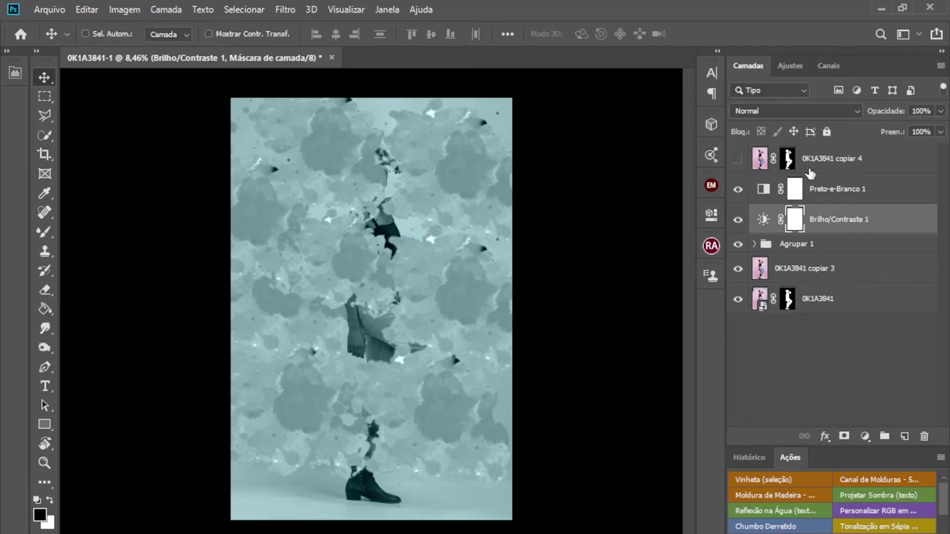
{"action": "left_click", "coordinate": [738, 167]}
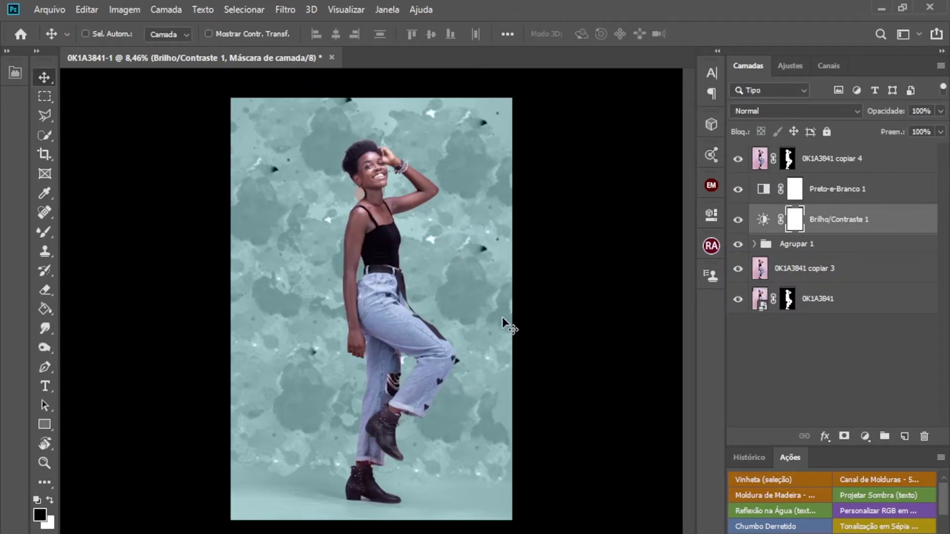
- Lower the opacity of the Agrupar 1 stain group to about 33%
{"action": "left_click", "coordinate": [898, 248]}
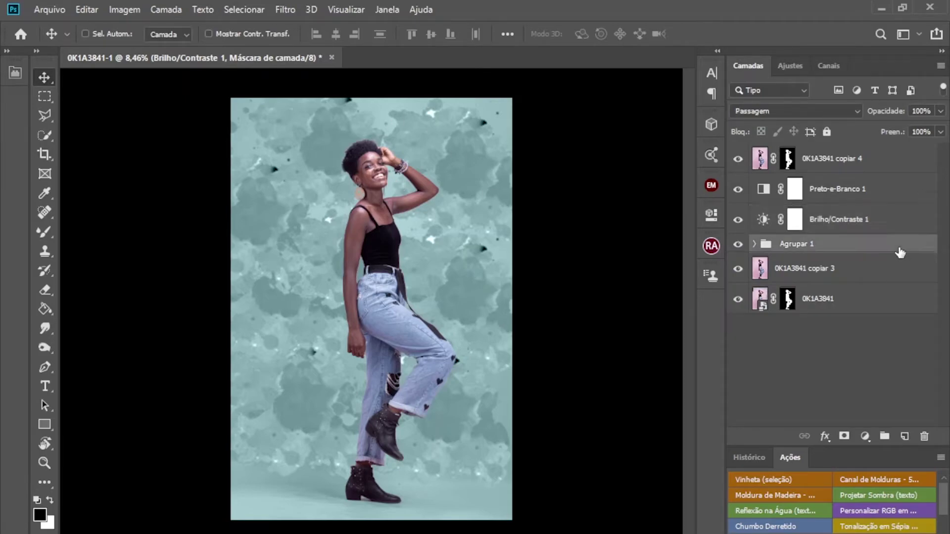
{"action": "left_click", "coordinate": [941, 112]}
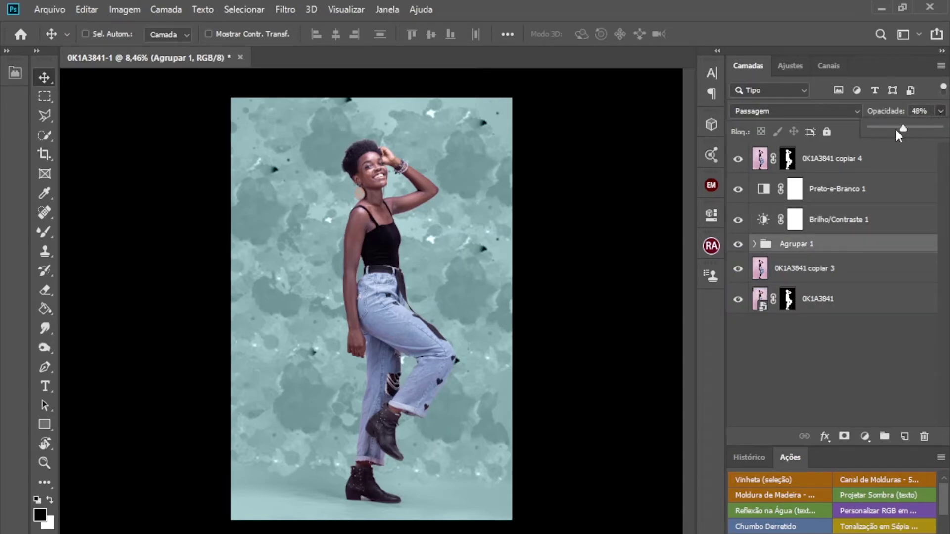
{"action": "left_click_drag", "start_coordinate": [900, 127], "coordinate": [886, 133]}
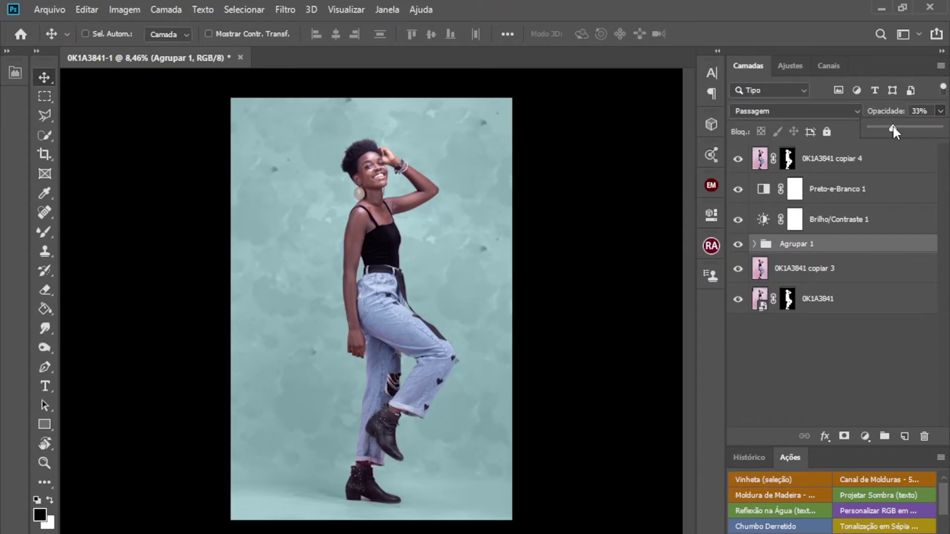
- Lower the opacity of the Agrupar 1 stain group to 23%
{"action": "left_click_drag", "start_coordinate": [894, 127], "coordinate": [887, 130]}
{"action": "left_click_drag", "start_coordinate": [898, 127], "coordinate": [893, 129]}
- Open the tint colour of the Preto-e-Branco 1 adjustment and shift it to a more saturated green-blue with 33% saturation
{"action": "left_click", "coordinate": [763, 193]}
{"action": "double_click", "coordinate": [764, 190]}
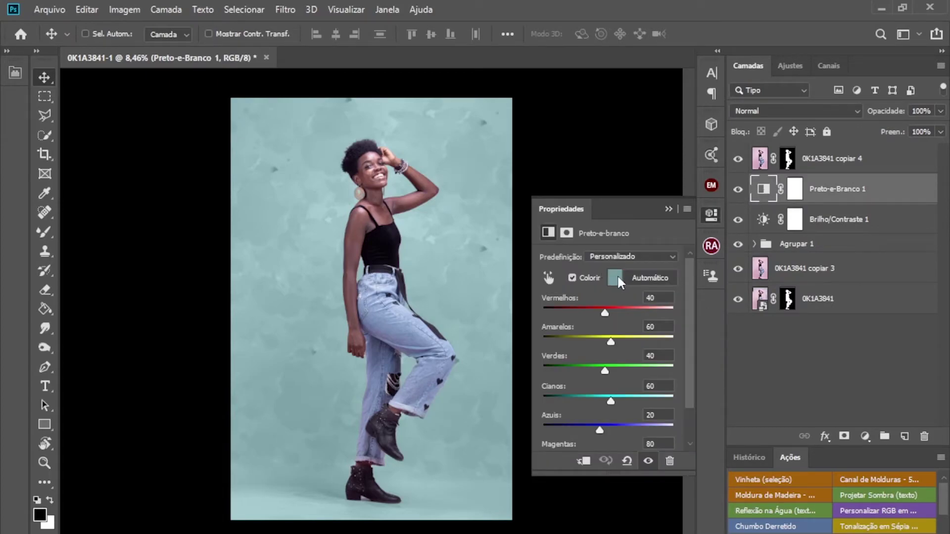
{"action": "left_click", "coordinate": [616, 278]}
{"action": "left_click", "coordinate": [578, 463]}
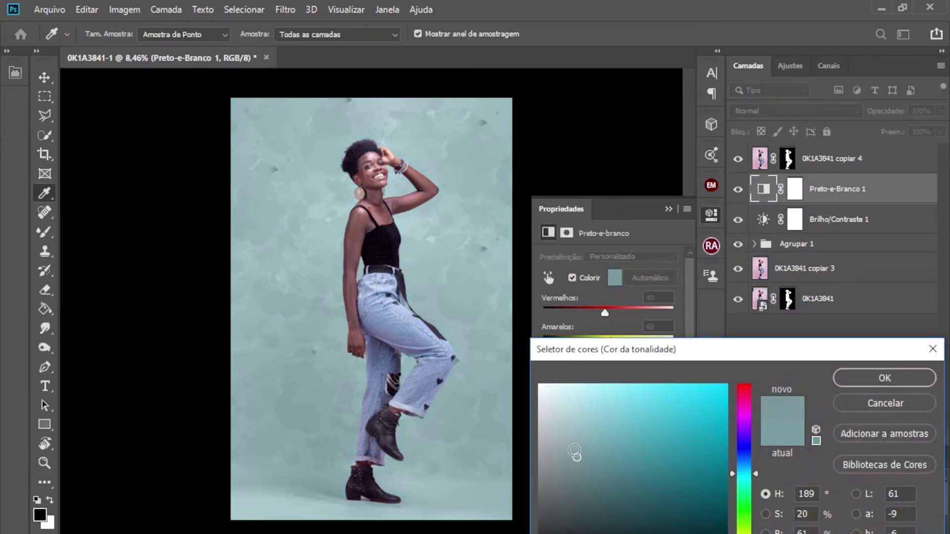
{"action": "left_click_drag", "start_coordinate": [746, 478], "coordinate": [741, 492]}
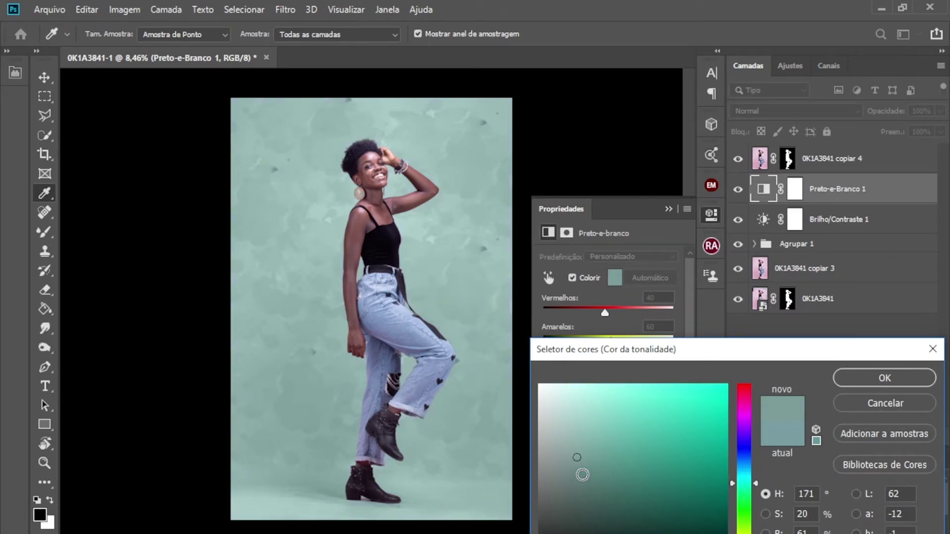
{"action": "left_click", "coordinate": [594, 463]}
{"action": "left_click", "coordinate": [600, 463]}
- Try greener tint hues for the backdrop, including 154° and 130°, ending on a sea green at 167°
{"action": "left_click_drag", "start_coordinate": [748, 483], "coordinate": [748, 476]}
{"action": "left_click", "coordinate": [749, 494]}
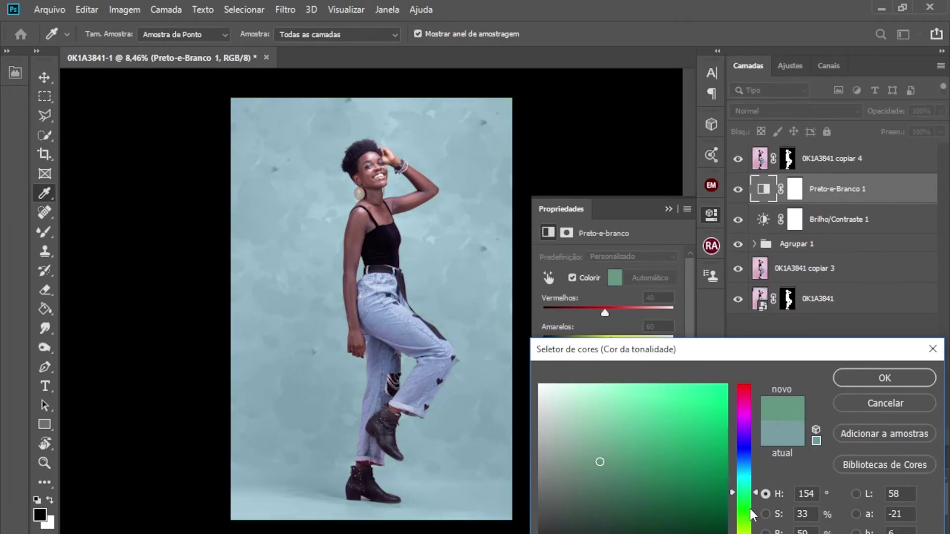
{"action": "left_click", "coordinate": [745, 501]}
{"action": "left_click", "coordinate": [746, 498]}
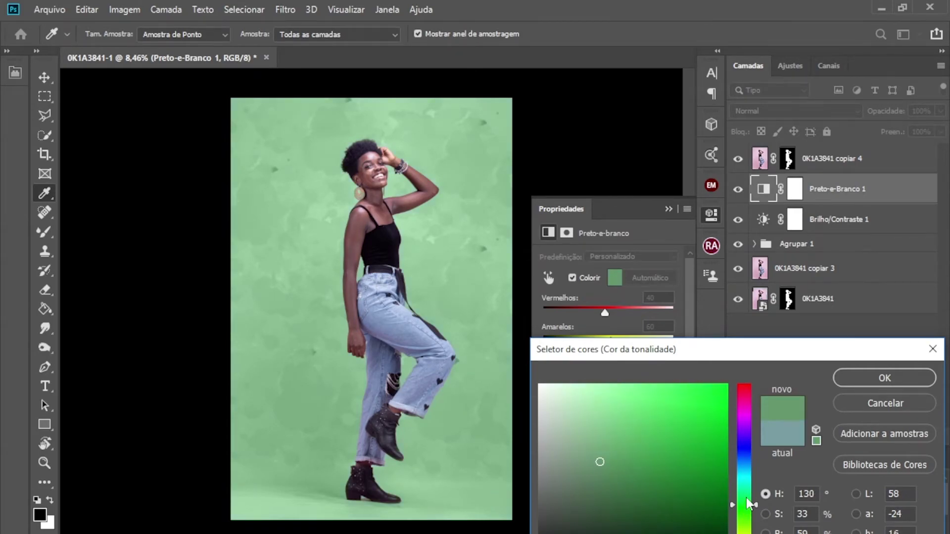
{"action": "left_click_drag", "start_coordinate": [746, 496], "coordinate": [746, 487]}
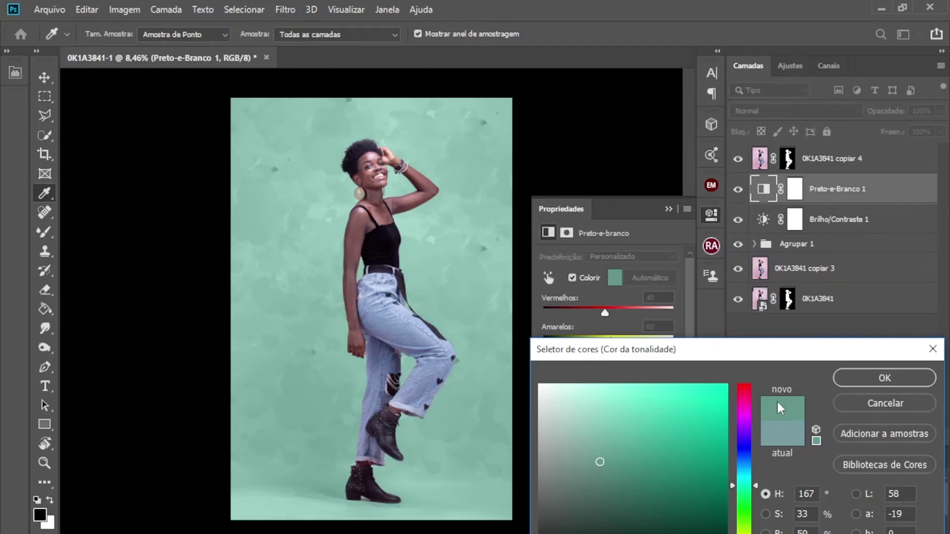
- Try violet-pink tints at hues 292° and 306°, followed by blue tints at 220° and 198°
{"action": "left_click", "coordinate": [742, 421]}
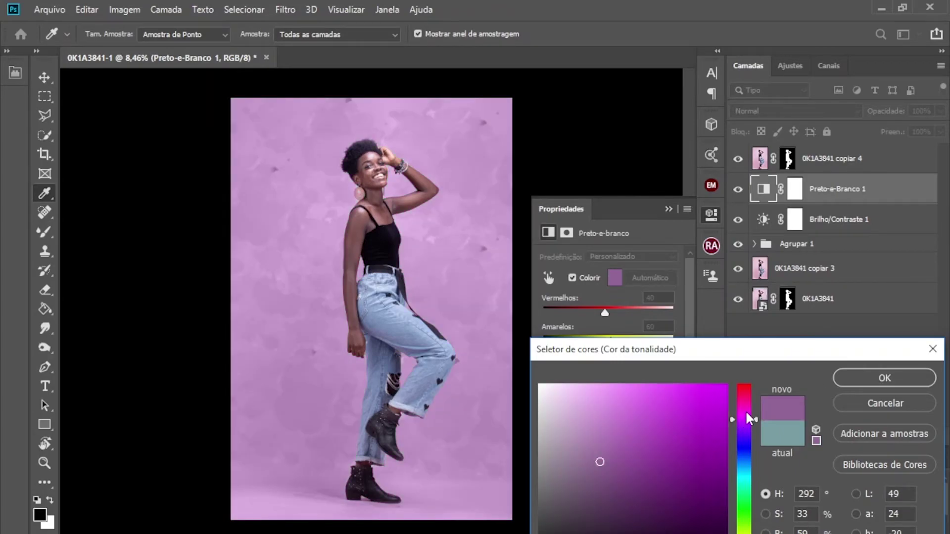
{"action": "left_click", "coordinate": [746, 413]}
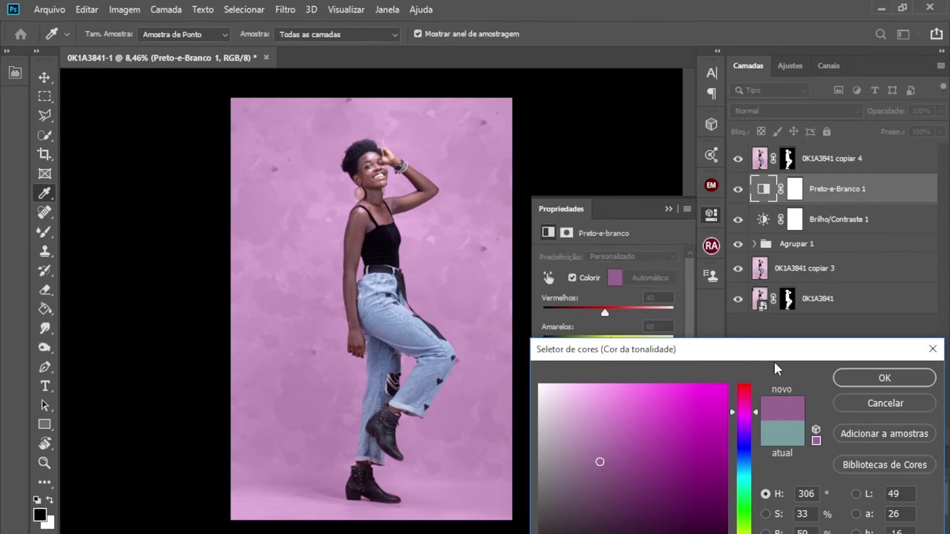
{"action": "left_click", "coordinate": [745, 458]}
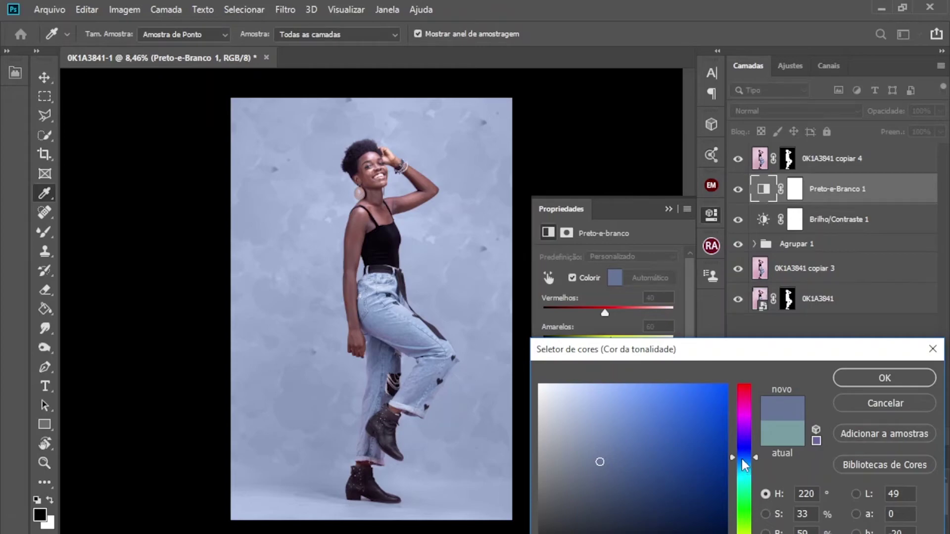
{"action": "left_click", "coordinate": [742, 459]}
{"action": "left_click", "coordinate": [745, 465]}
{"action": "left_click", "coordinate": [744, 470]}
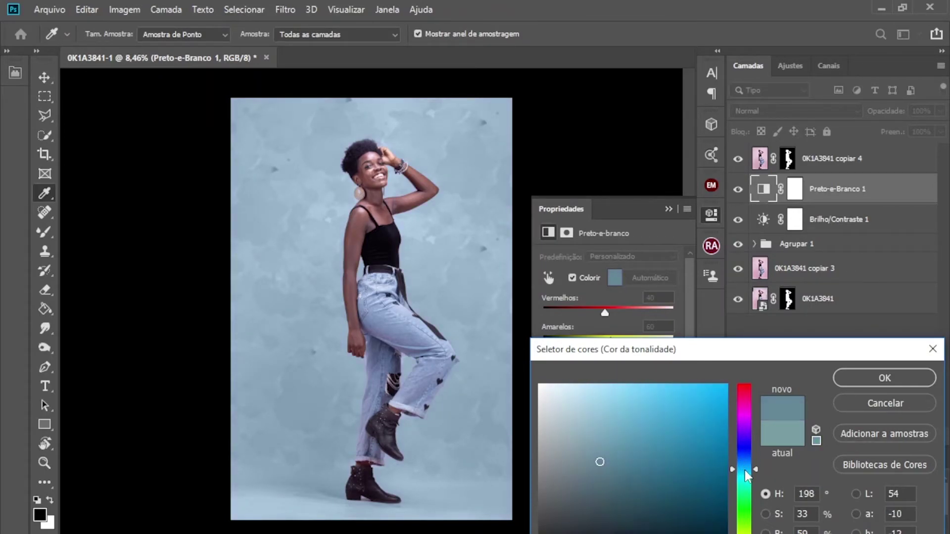
- Compare further green and blue tints, set the backdrop tint to hue 200° with 33% saturation, and accept the colour
{"action": "left_click", "coordinate": [743, 482]}
{"action": "left_click", "coordinate": [739, 494]}
{"action": "left_click", "coordinate": [738, 507]}
{"action": "left_click", "coordinate": [744, 481]}
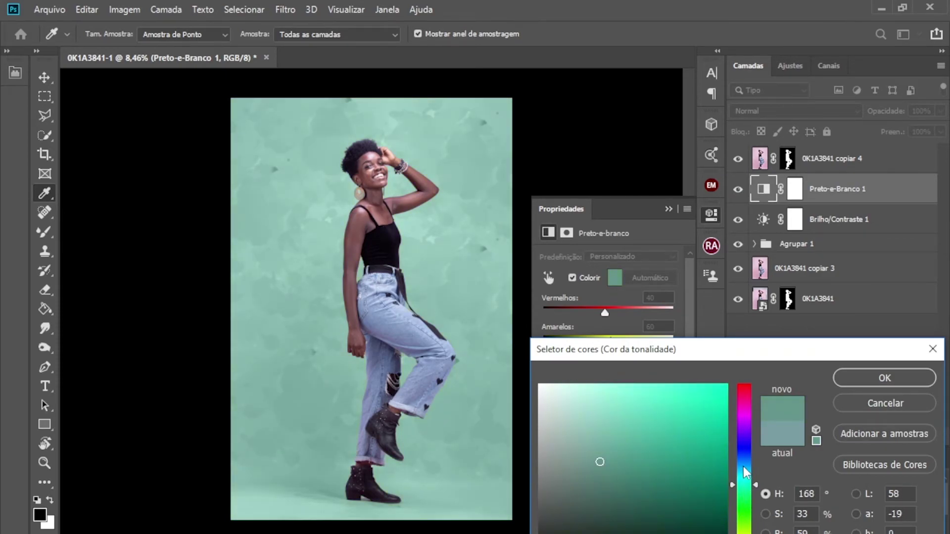
{"action": "left_click", "coordinate": [744, 465]}
{"action": "left_click", "coordinate": [743, 446]}
{"action": "left_click_drag", "start_coordinate": [744, 446], "coordinate": [744, 475]}
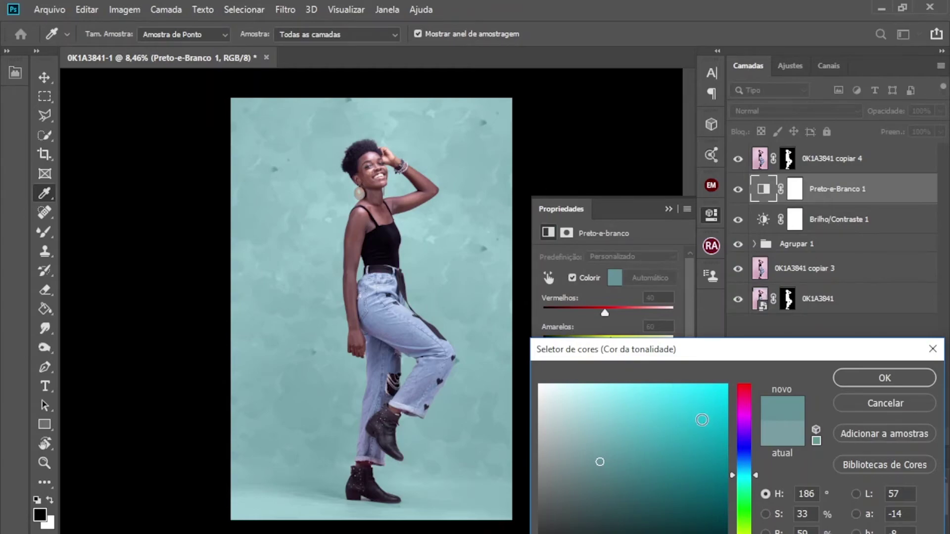
{"action": "left_click_drag", "start_coordinate": [735, 471], "coordinate": [740, 468]}
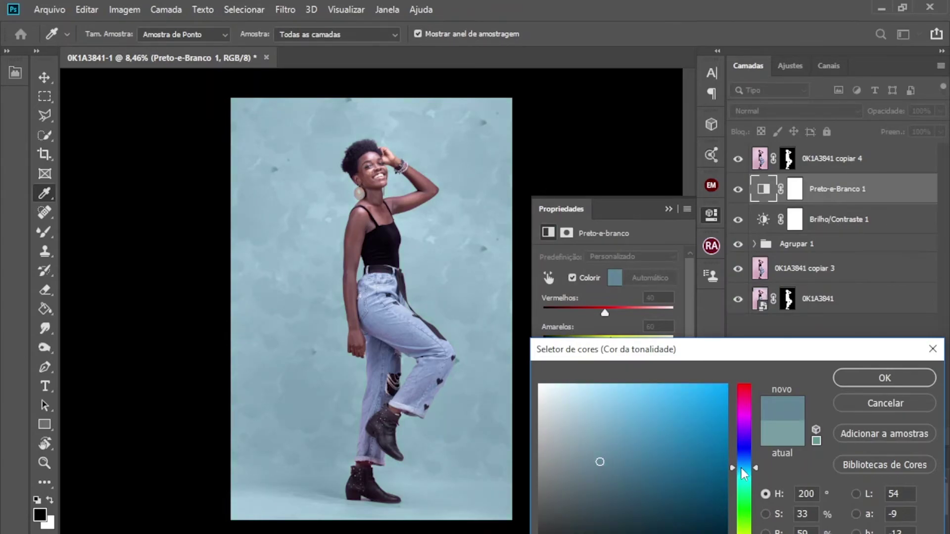
{"action": "left_click", "coordinate": [854, 378]}
- Set the opacity of the Agrupar 1 stain group to 27% and collapse the adjustment properties
{"action": "left_click", "coordinate": [843, 250]}
{"action": "left_click", "coordinate": [940, 111]}
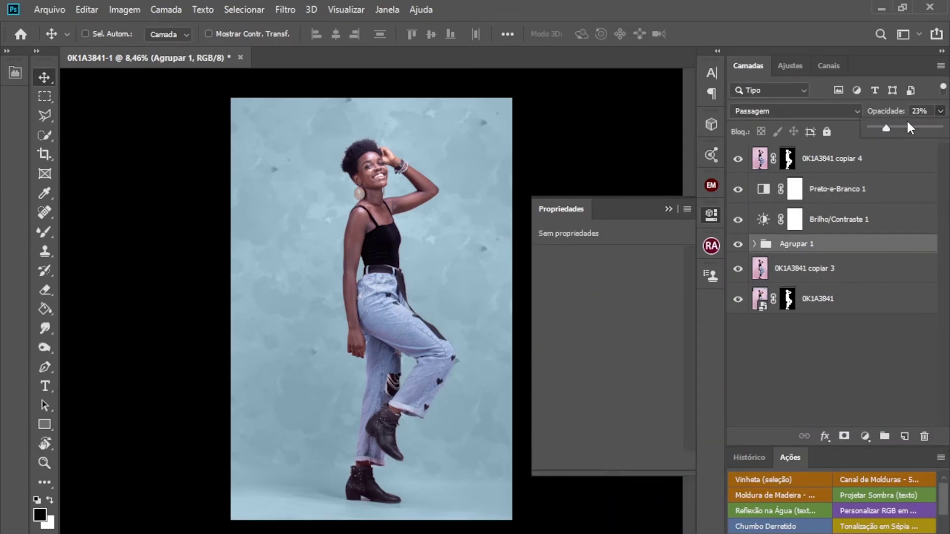
{"action": "left_click_drag", "start_coordinate": [880, 132], "coordinate": [885, 131]}
{"action": "left_click", "coordinate": [672, 208]}
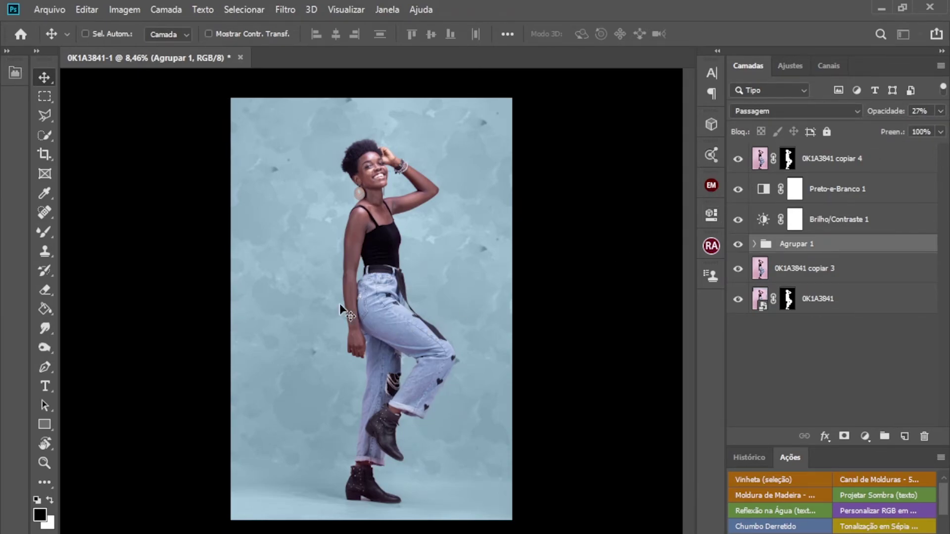
- Examine the model's cutout edges against the blue backdrop, from the face to the boots and the lowered hand
{"action": "scroll", "coordinate": [385, 115], "scroll_direction": "up", "scroll_amount": 4}
{"action": "scroll", "coordinate": [409, 212], "scroll_direction": "down", "scroll_amount": 3}
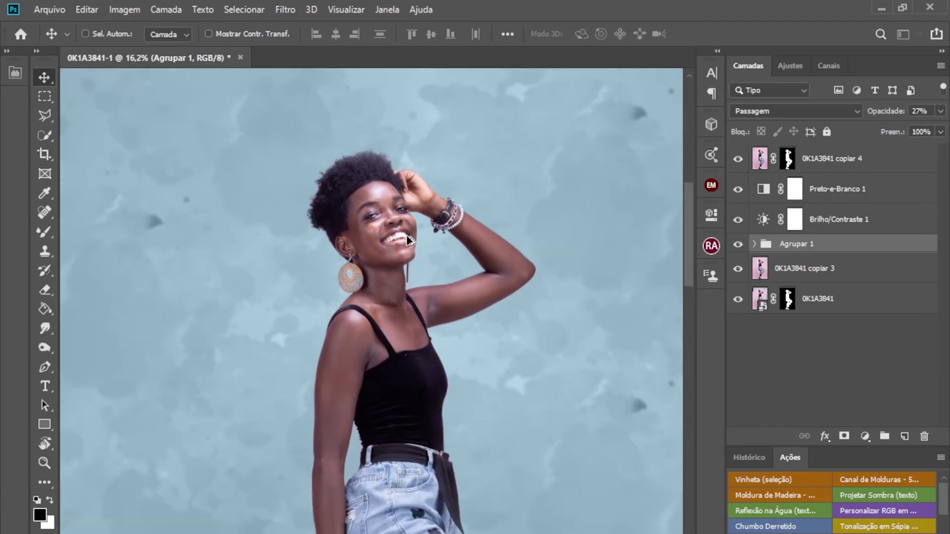
{"action": "scroll", "coordinate": [407, 242], "scroll_direction": "down", "scroll_amount": 5}
{"action": "scroll", "coordinate": [408, 341], "scroll_direction": "up", "scroll_amount": 3}
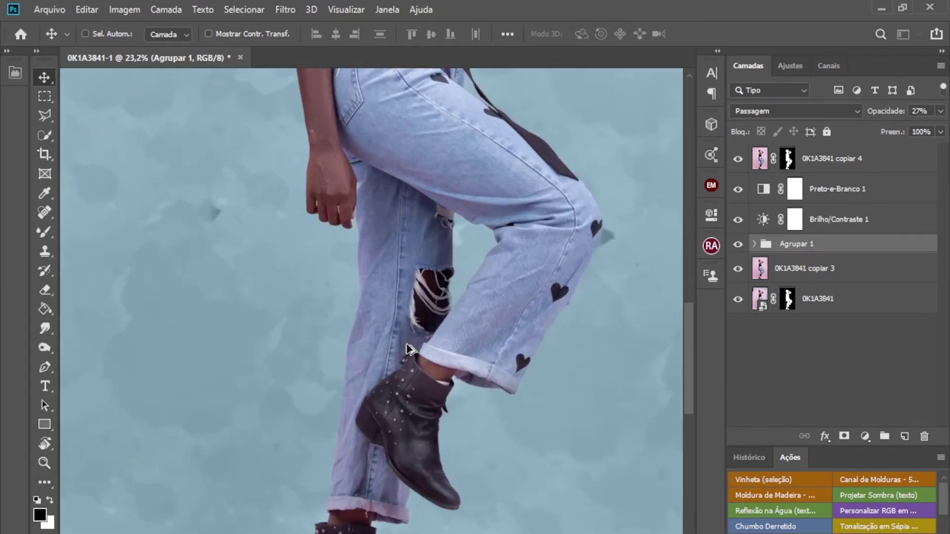
{"action": "scroll", "coordinate": [409, 309], "scroll_direction": "up", "scroll_amount": 1}
{"action": "scroll", "coordinate": [385, 331], "scroll_direction": "down", "scroll_amount": 8}
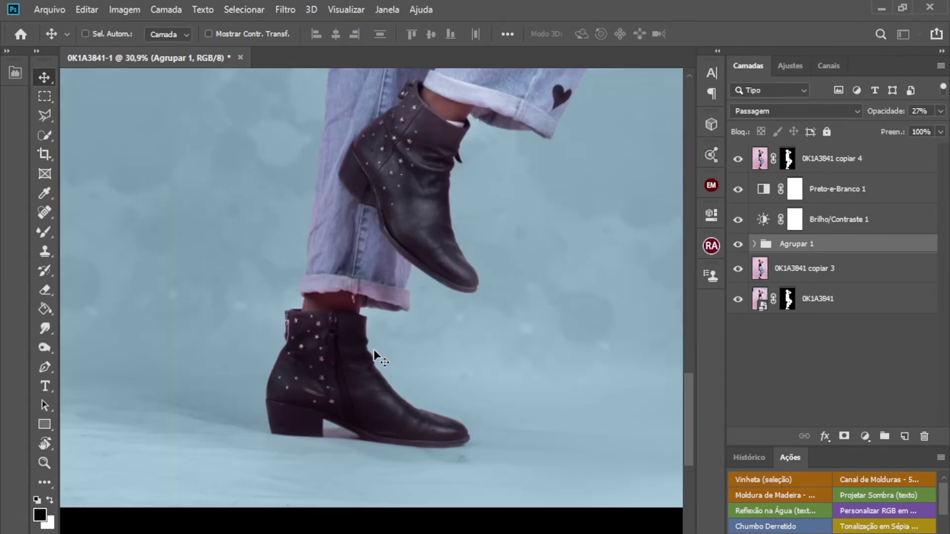
{"action": "scroll", "coordinate": [369, 355], "scroll_direction": "up", "scroll_amount": 3}
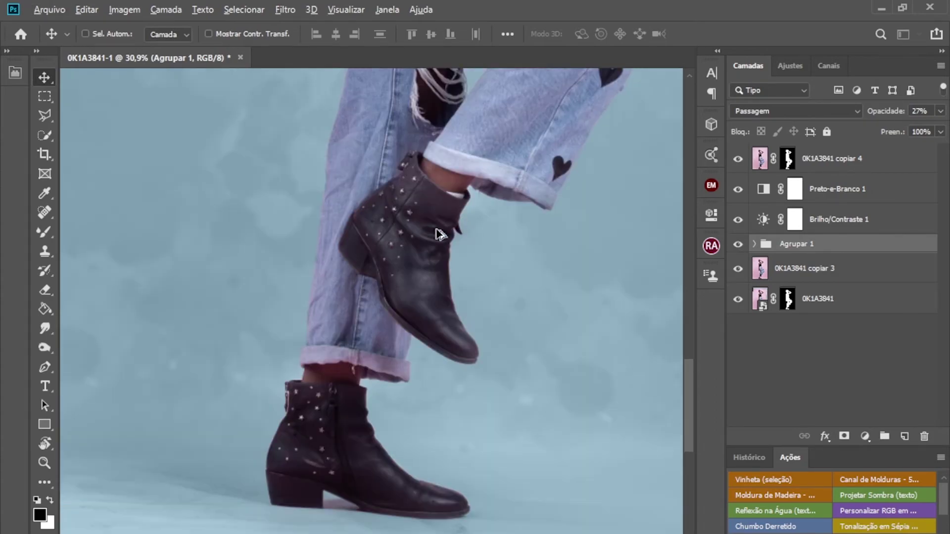
{"action": "scroll", "coordinate": [380, 283], "scroll_direction": "down", "scroll_amount": 2}
{"action": "scroll", "coordinate": [379, 283], "scroll_direction": "down", "scroll_amount": 3}
{"action": "scroll", "coordinate": [346, 331], "scroll_direction": "up", "scroll_amount": 4}
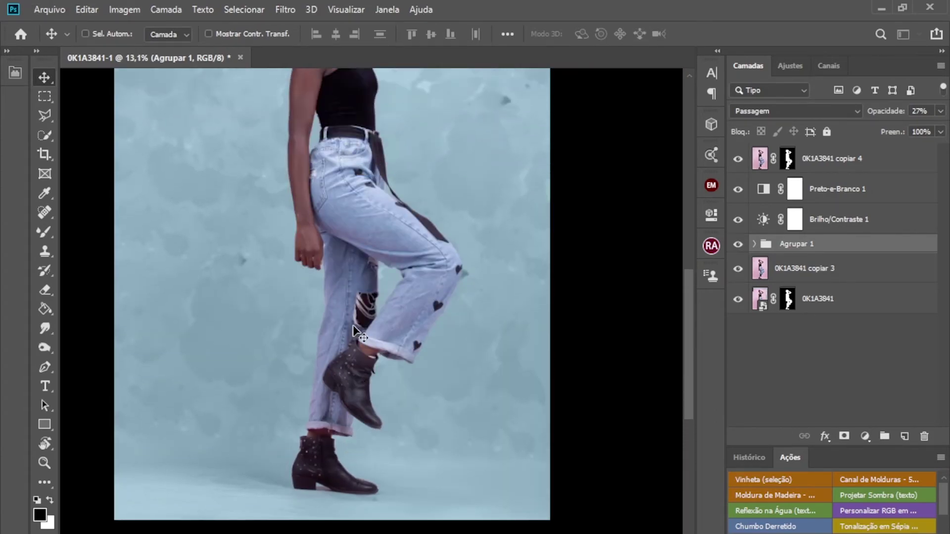
{"action": "scroll", "coordinate": [367, 272], "scroll_direction": "up", "scroll_amount": 3}
{"action": "scroll", "coordinate": [394, 184], "scroll_direction": "up", "scroll_amount": 3}
{"action": "scroll", "coordinate": [386, 185], "scroll_direction": "up", "scroll_amount": 2}
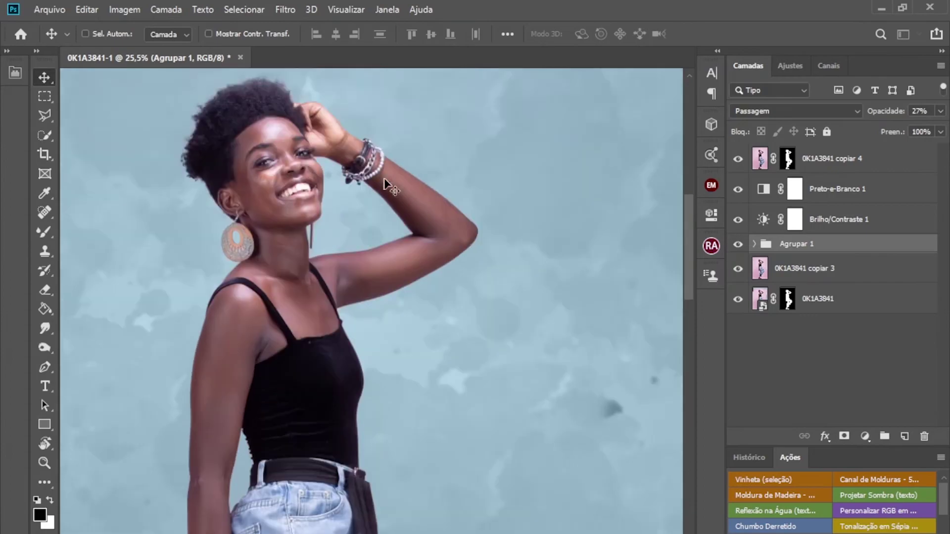
{"action": "scroll", "coordinate": [231, 261], "scroll_direction": "down", "scroll_amount": 5}
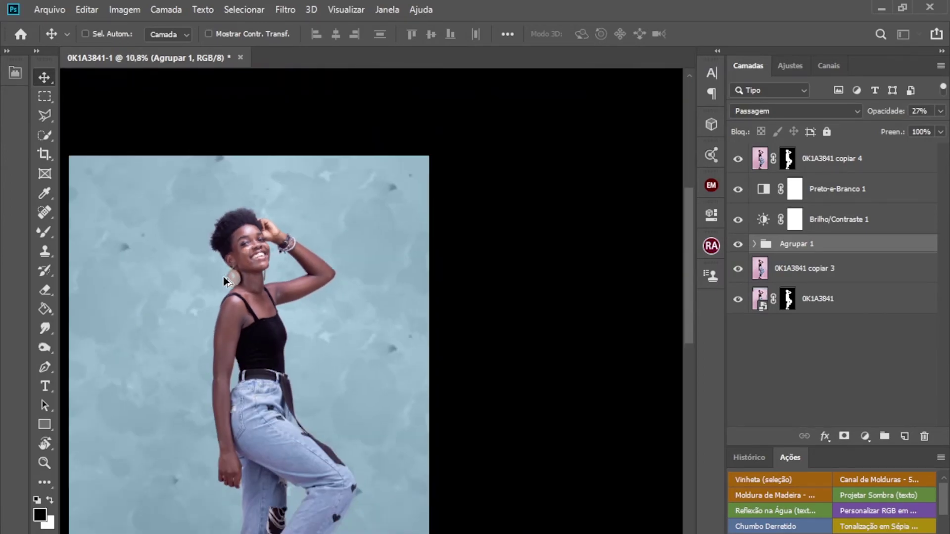
{"action": "scroll", "coordinate": [337, 296], "scroll_direction": "up", "scroll_amount": 4}
{"action": "scroll", "coordinate": [376, 337], "scroll_direction": "down", "scroll_amount": 3}
{"action": "scroll", "coordinate": [376, 349], "scroll_direction": "down", "scroll_amount": 1}
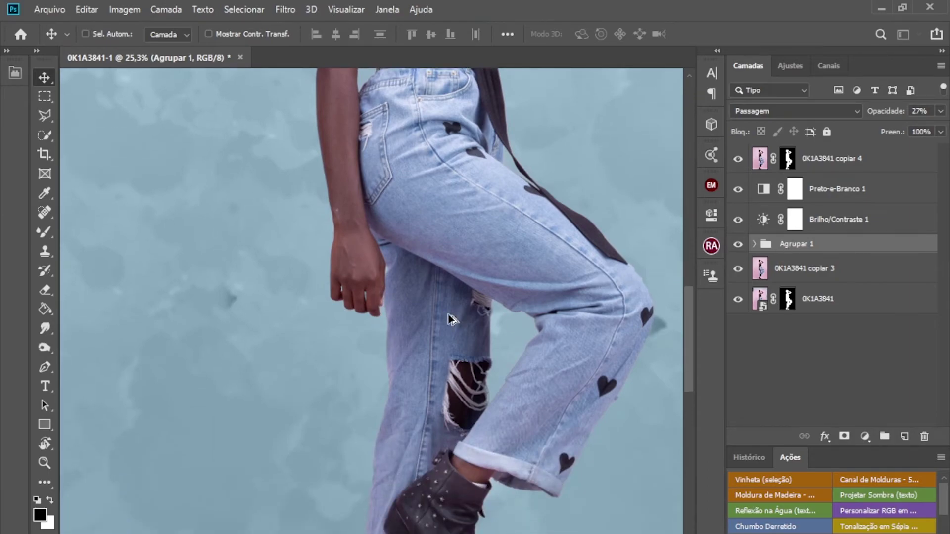
{"action": "scroll", "coordinate": [346, 309], "scroll_direction": "up", "scroll_amount": 4}
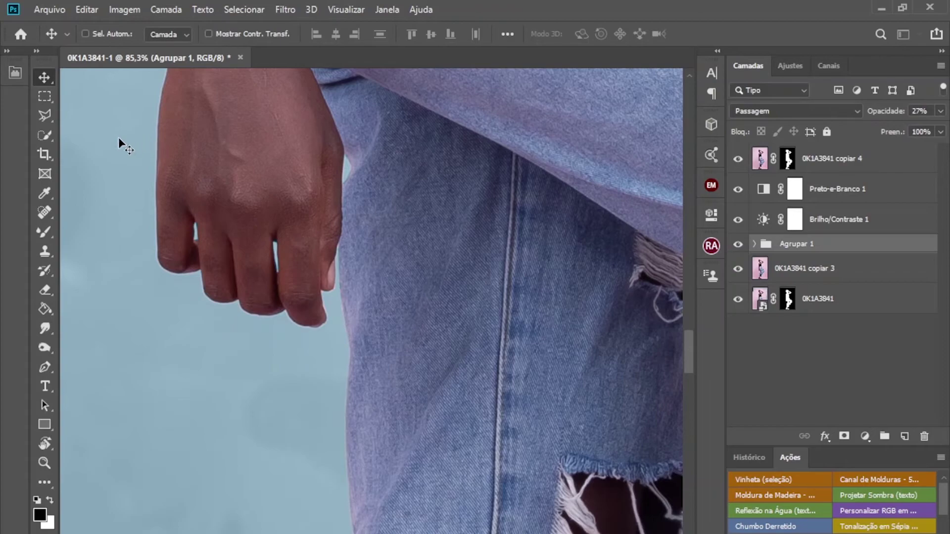
{"action": "left_click", "coordinate": [44, 117]}
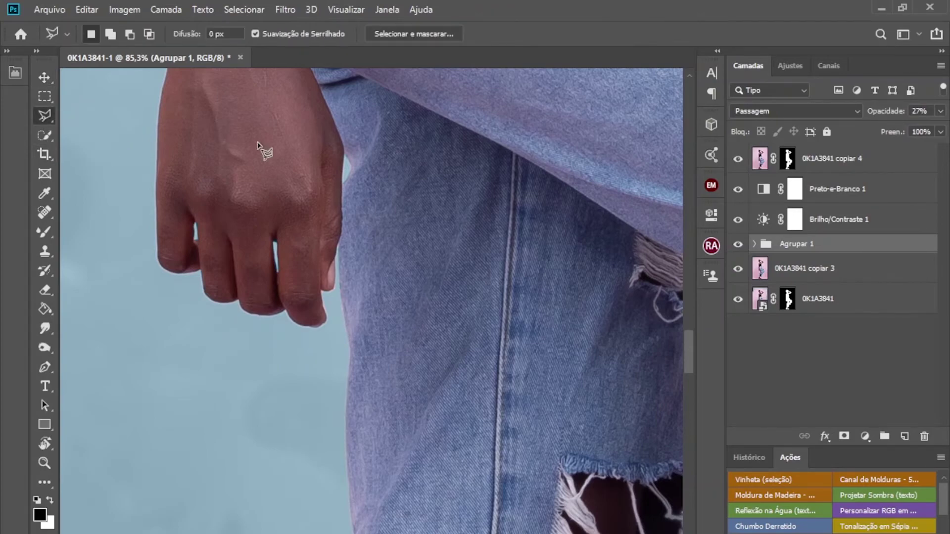
{"action": "left_click", "coordinate": [328, 316]}
{"action": "left_click", "coordinate": [337, 312]}
- Check the edges around the boots, jeans, hair and raised arm again, along with the overall backdrop texture
{"action": "scroll", "coordinate": [329, 330], "scroll_direction": "down", "scroll_amount": 5}
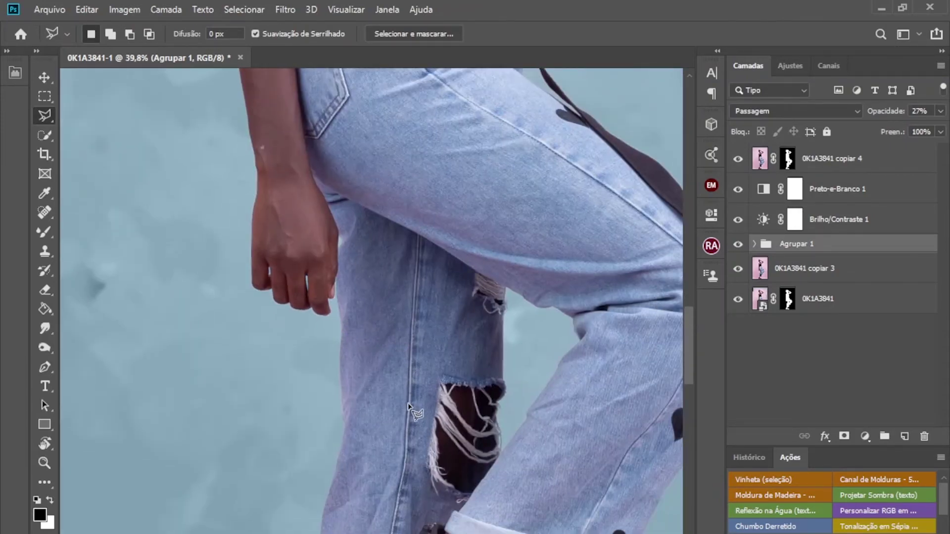
{"action": "scroll", "coordinate": [409, 406], "scroll_direction": "down", "scroll_amount": 10}
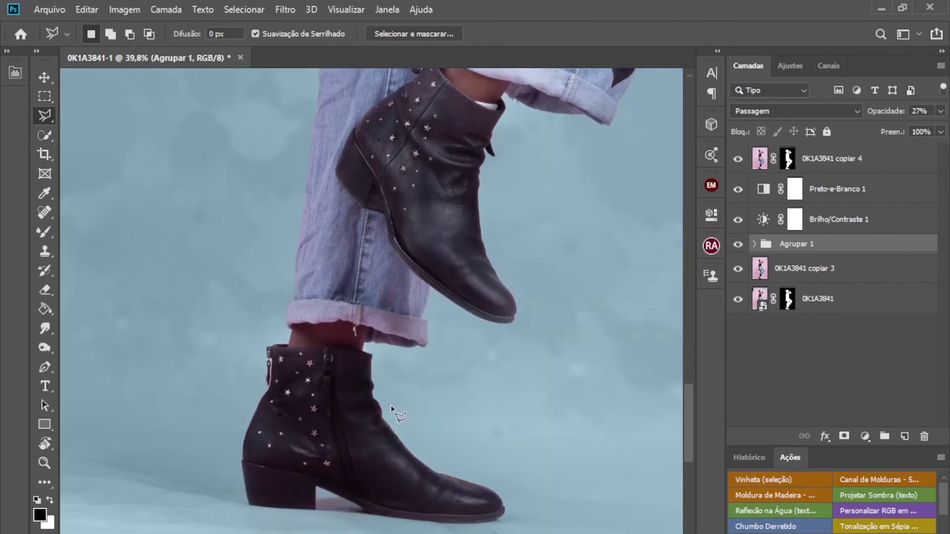
{"action": "scroll", "coordinate": [388, 411], "scroll_direction": "down", "scroll_amount": 1}
{"action": "scroll", "coordinate": [396, 391], "scroll_direction": "up", "scroll_amount": 6}
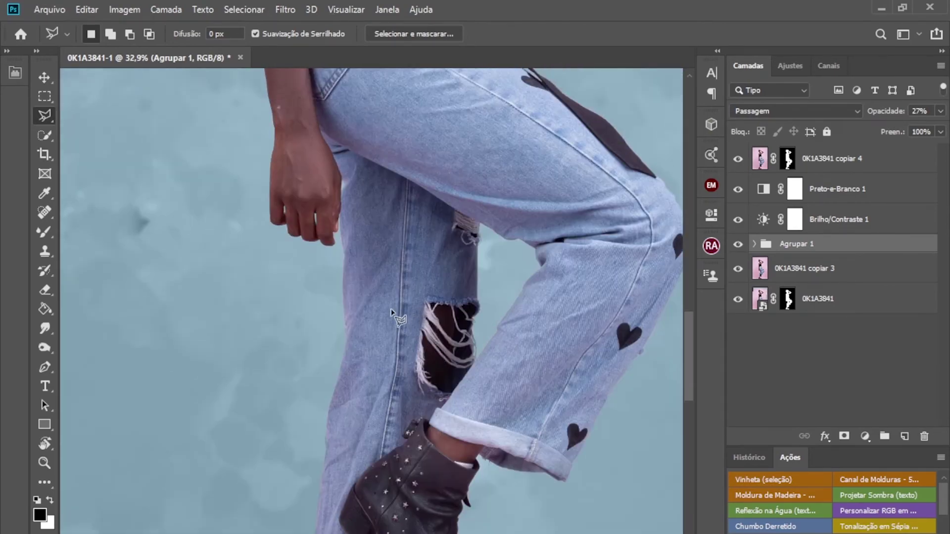
{"action": "scroll", "coordinate": [396, 313], "scroll_direction": "up", "scroll_amount": 8}
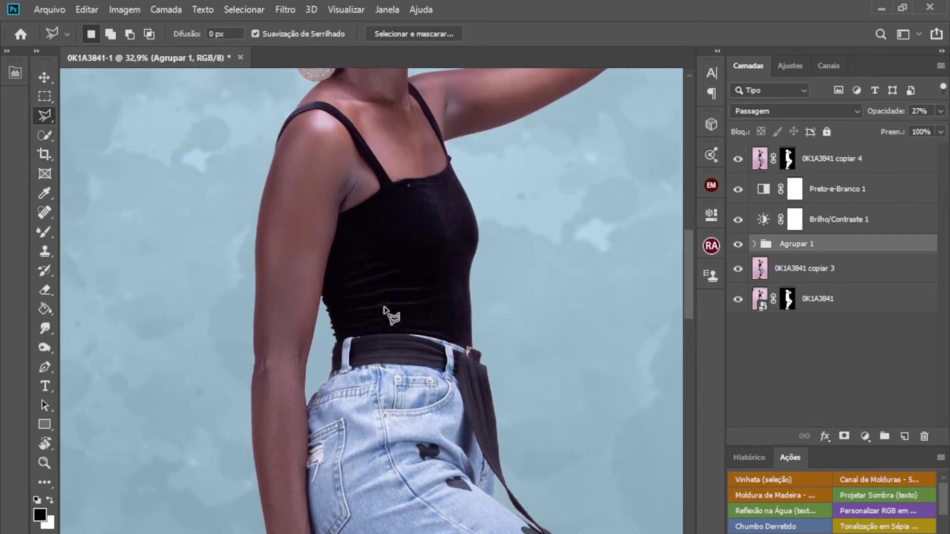
{"action": "scroll", "coordinate": [385, 308], "scroll_direction": "up", "scroll_amount": 2}
{"action": "scroll", "coordinate": [385, 308], "scroll_direction": "down", "scroll_amount": 2}
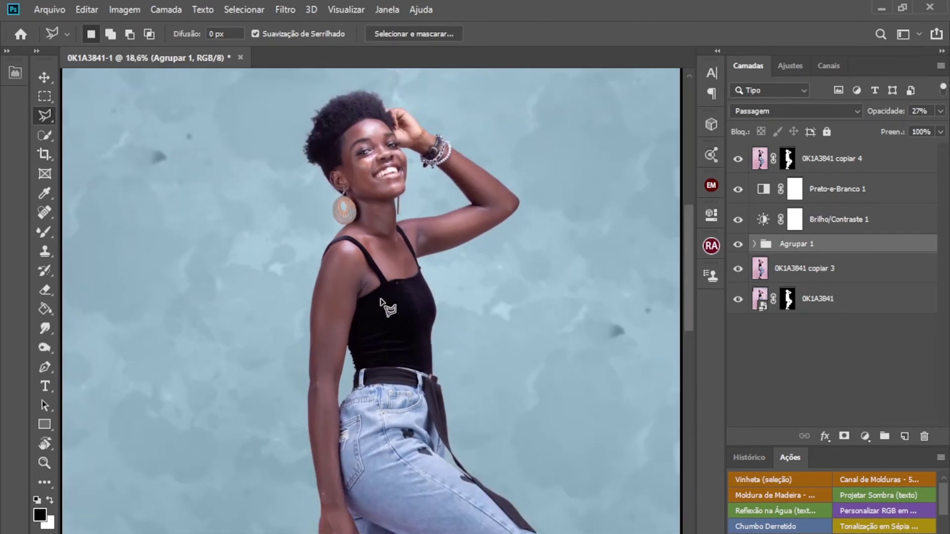
{"action": "scroll", "coordinate": [389, 277], "scroll_direction": "up", "scroll_amount": 6}
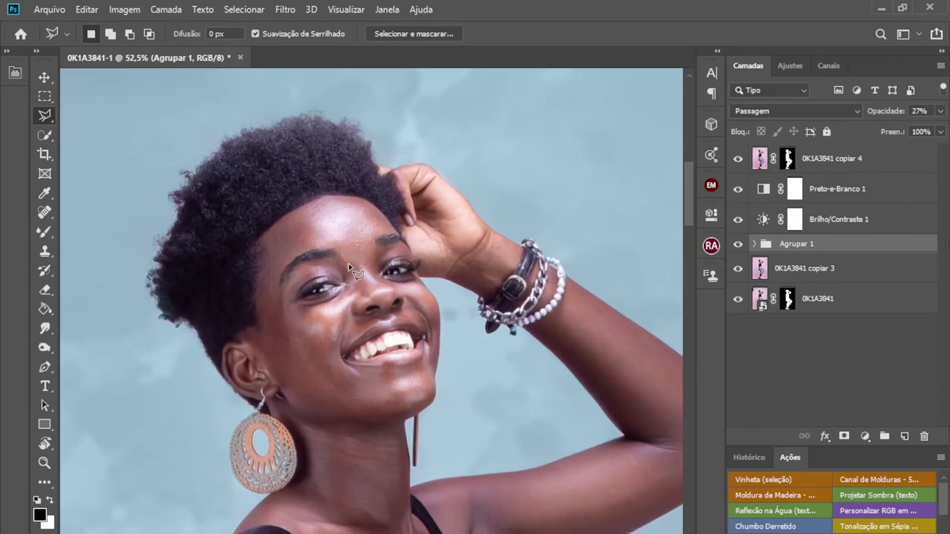
{"action": "scroll", "coordinate": [431, 339], "scroll_direction": "down", "scroll_amount": 3}
{"action": "scroll", "coordinate": [483, 403], "scroll_direction": "up", "scroll_amount": 4}
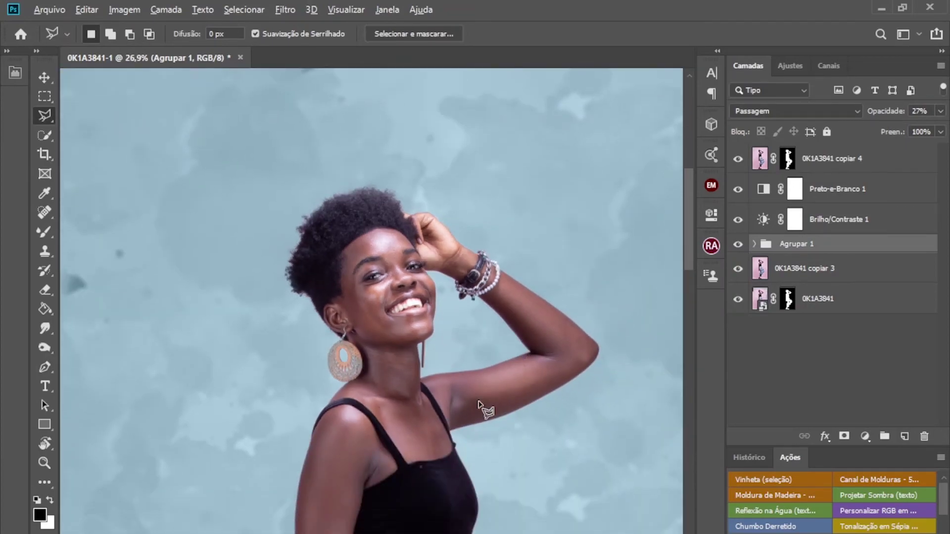
{"action": "scroll", "coordinate": [416, 421], "scroll_direction": "down", "scroll_amount": 4}
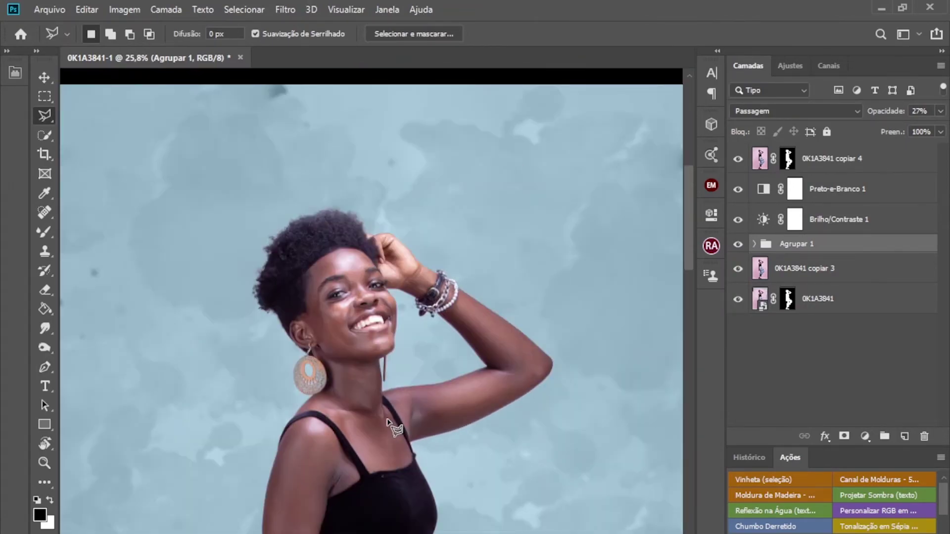
{"action": "scroll", "coordinate": [373, 440], "scroll_direction": "up", "scroll_amount": 2}
{"action": "scroll", "coordinate": [370, 438], "scroll_direction": "down", "scroll_amount": 3}
{"action": "scroll", "coordinate": [368, 435], "scroll_direction": "down", "scroll_amount": 3}
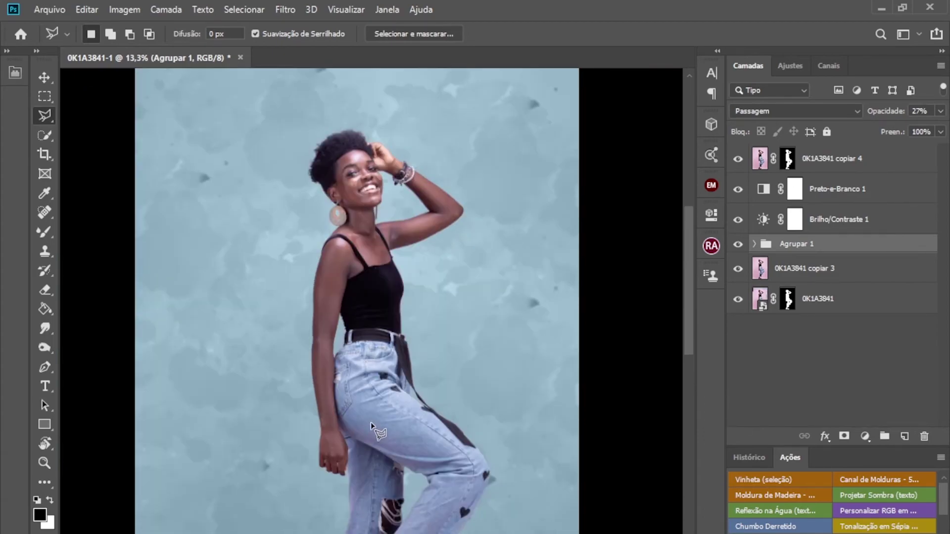
- Activate the layer mask of 0K1A3841 copiar 4 and choose the Brush tool for painting on it
{"action": "left_click", "coordinate": [817, 159]}
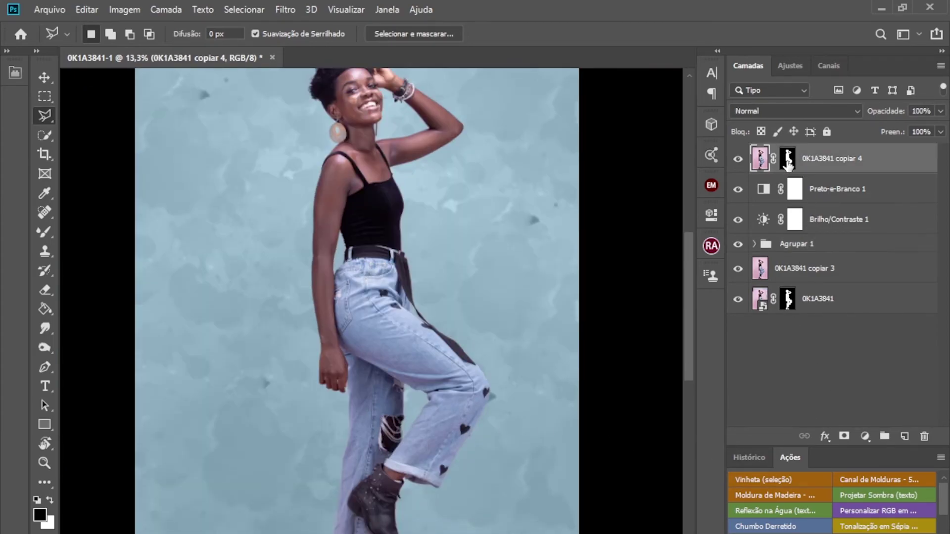
{"action": "right_click", "coordinate": [40, 232]}
{"action": "left_click", "coordinate": [76, 229]}
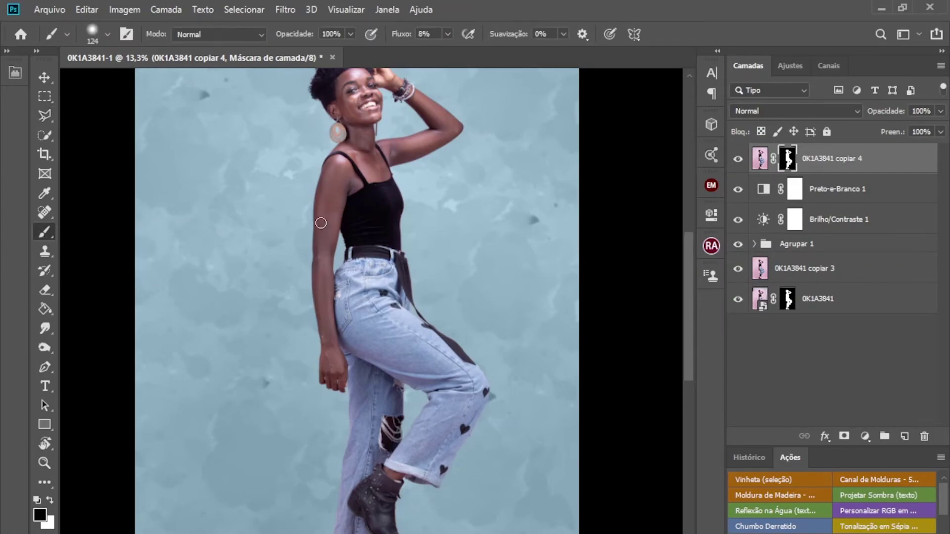
- Examine the model's mask edges up close around the hair, earring, face and raised wrist
{"action": "scroll", "coordinate": [318, 225], "scroll_direction": "up", "scroll_amount": 3}
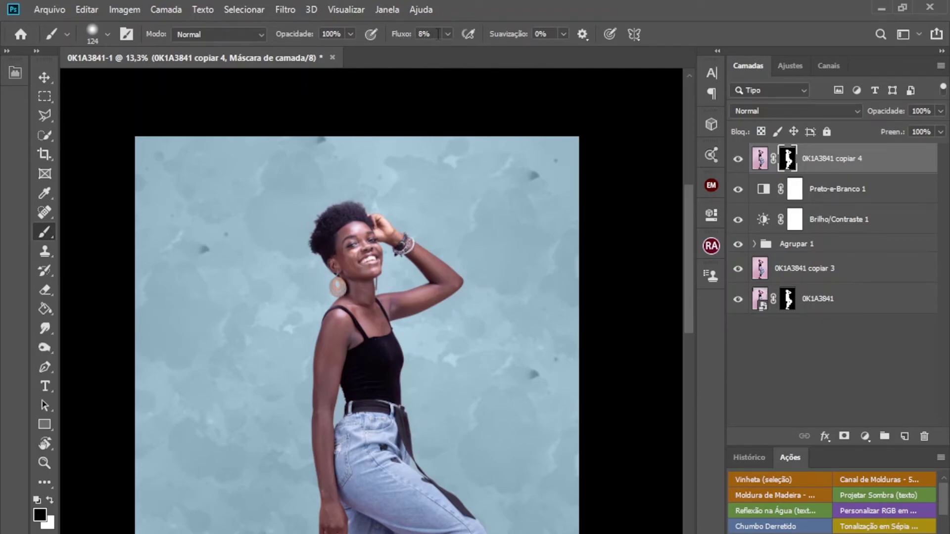
{"action": "scroll", "coordinate": [354, 263], "scroll_direction": "up", "scroll_amount": 8, "text": "alt"}
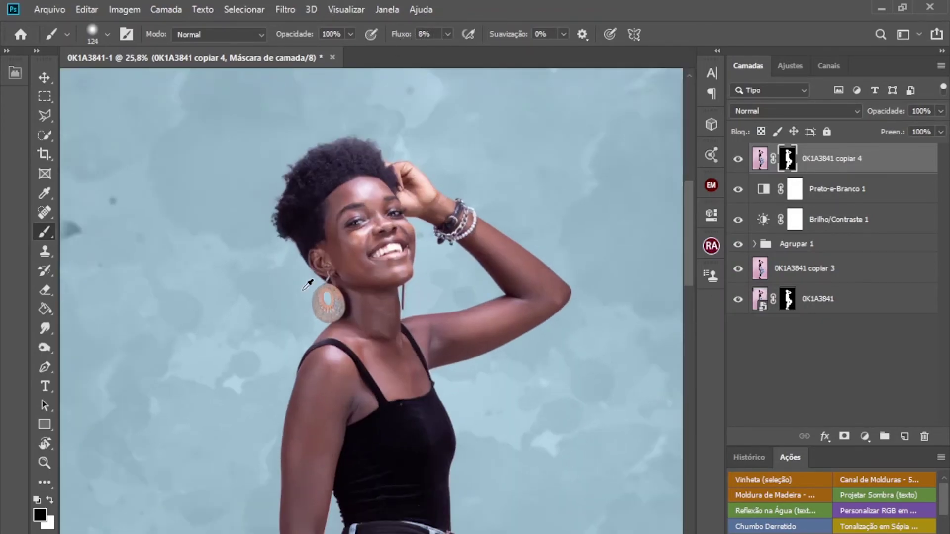
{"action": "scroll", "coordinate": [440, 301], "scroll_direction": "down", "scroll_amount": 2}
{"action": "scroll", "coordinate": [408, 289], "scroll_direction": "down", "scroll_amount": 1, "text": "alt"}
{"action": "scroll", "coordinate": [407, 289], "scroll_direction": "up", "scroll_amount": 1, "text": "alt"}
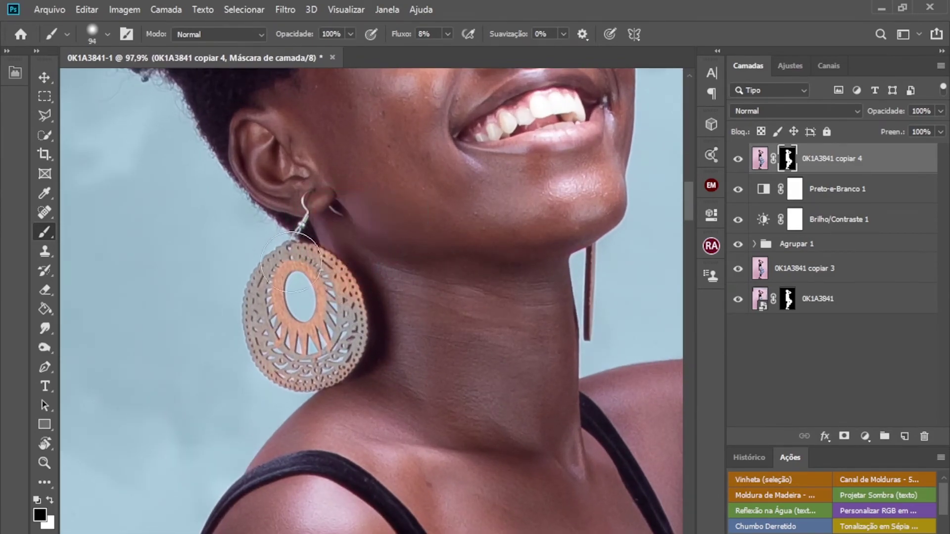
{"action": "scroll", "coordinate": [277, 240], "scroll_direction": "up", "scroll_amount": 3}
{"action": "scroll", "coordinate": [268, 248], "scroll_direction": "down", "scroll_amount": 4, "text": "alt"}
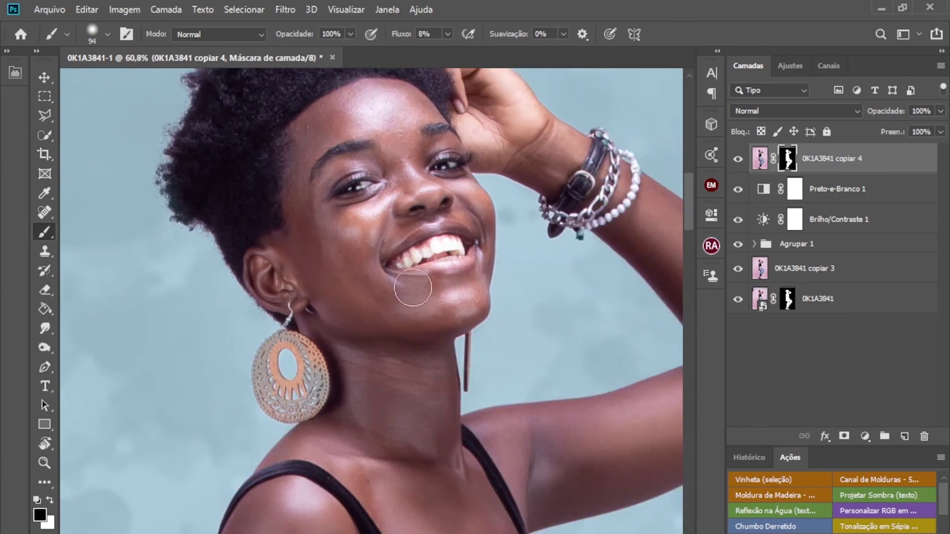
{"action": "scroll", "coordinate": [436, 248], "scroll_direction": "down", "scroll_amount": 4, "text": "alt"}
{"action": "scroll", "coordinate": [472, 232], "scroll_direction": "up", "scroll_amount": 4, "text": "alt"}
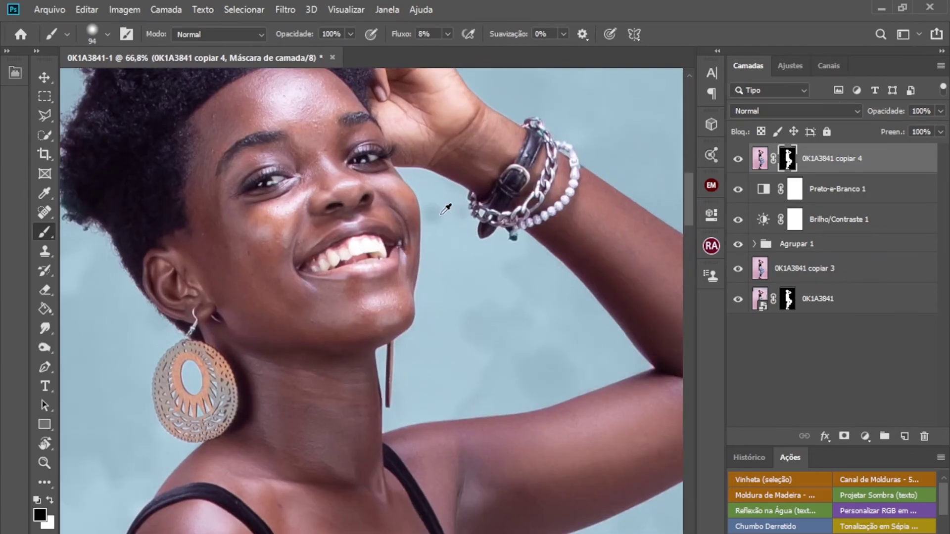
- Examine the mask edges along the raised arm, top, belt, jeans and both boots
{"action": "scroll", "coordinate": [466, 232], "scroll_direction": "down", "scroll_amount": 1}
{"action": "scroll", "coordinate": [485, 297], "scroll_direction": "down", "scroll_amount": 3, "text": "alt"}
{"action": "scroll", "coordinate": [499, 355], "scroll_direction": "up", "scroll_amount": 2, "text": "alt"}
{"action": "scroll", "coordinate": [487, 349], "scroll_direction": "down", "scroll_amount": 2}
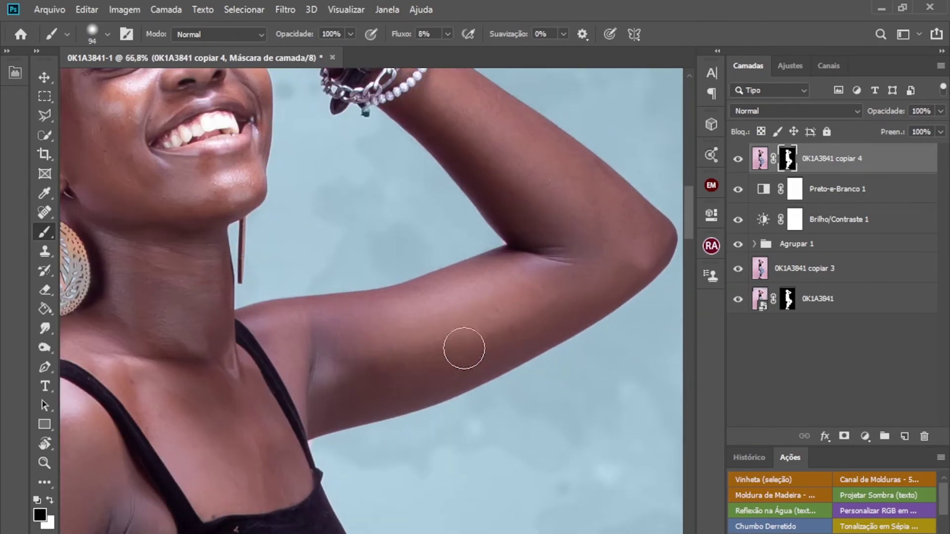
{"action": "scroll", "coordinate": [363, 388], "scroll_direction": "down", "scroll_amount": 4, "text": "alt"}
{"action": "scroll", "coordinate": [363, 397], "scroll_direction": "up", "scroll_amount": 3, "text": "alt"}
{"action": "scroll", "coordinate": [365, 410], "scroll_direction": "down", "scroll_amount": 1}
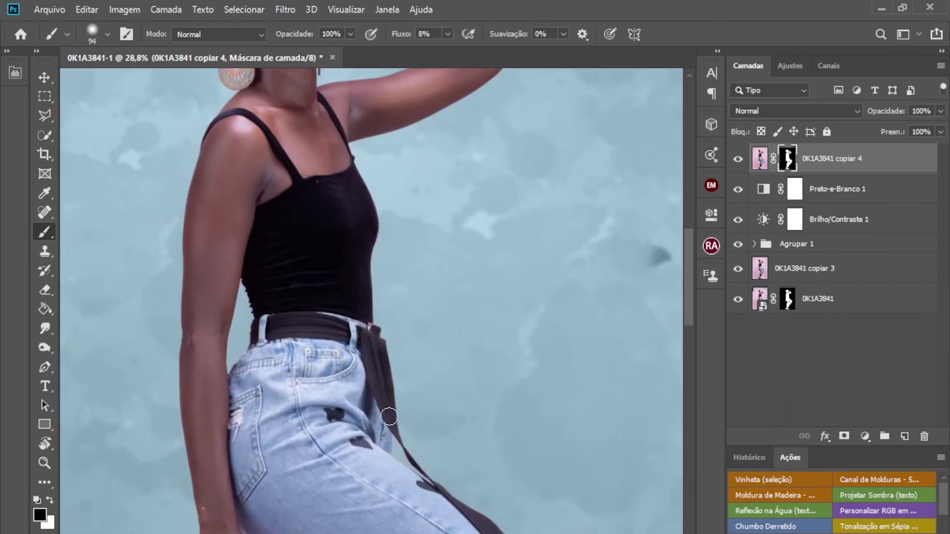
{"action": "scroll", "coordinate": [395, 426], "scroll_direction": "down", "scroll_amount": 5}
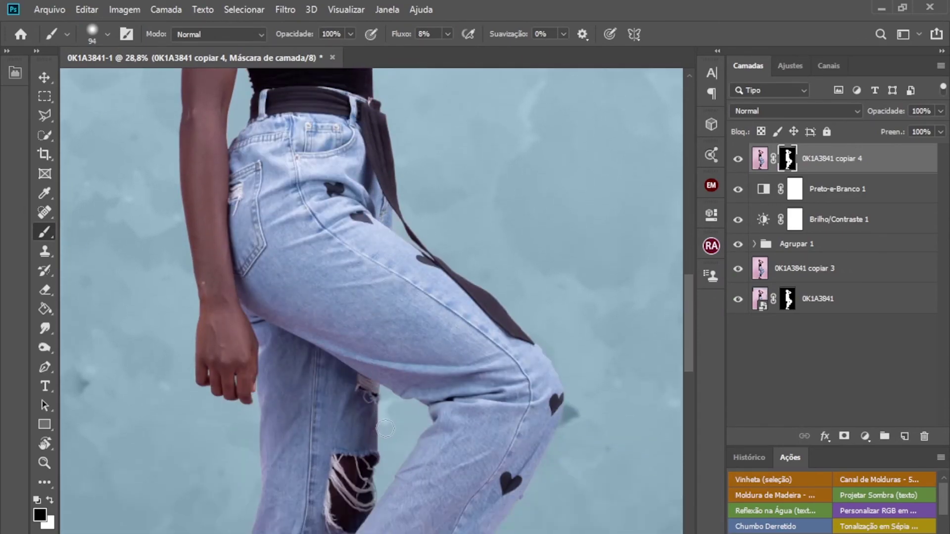
{"action": "scroll", "coordinate": [389, 427], "scroll_direction": "down", "scroll_amount": 5}
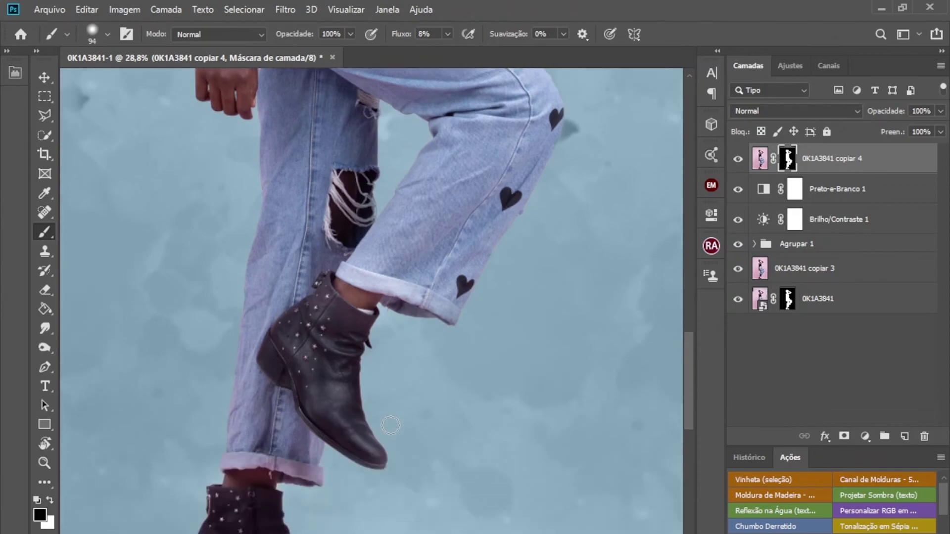
{"action": "scroll", "coordinate": [354, 426], "scroll_direction": "down", "scroll_amount": 2}
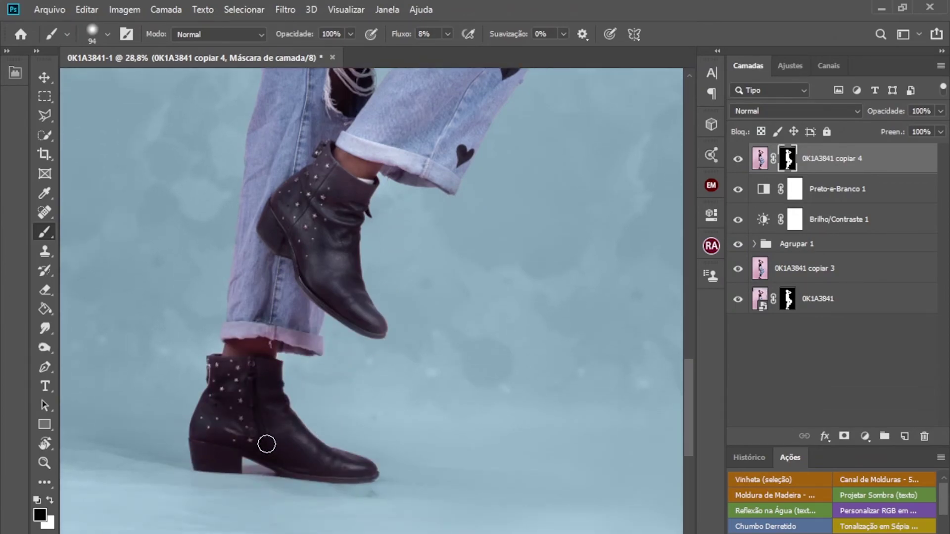
- Paint black at 8% flow on the model's mask around the standing boot's toe, along its sole and in the gap beneath its arch
{"action": "scroll", "coordinate": [275, 430], "scroll_direction": "up", "scroll_amount": 4}
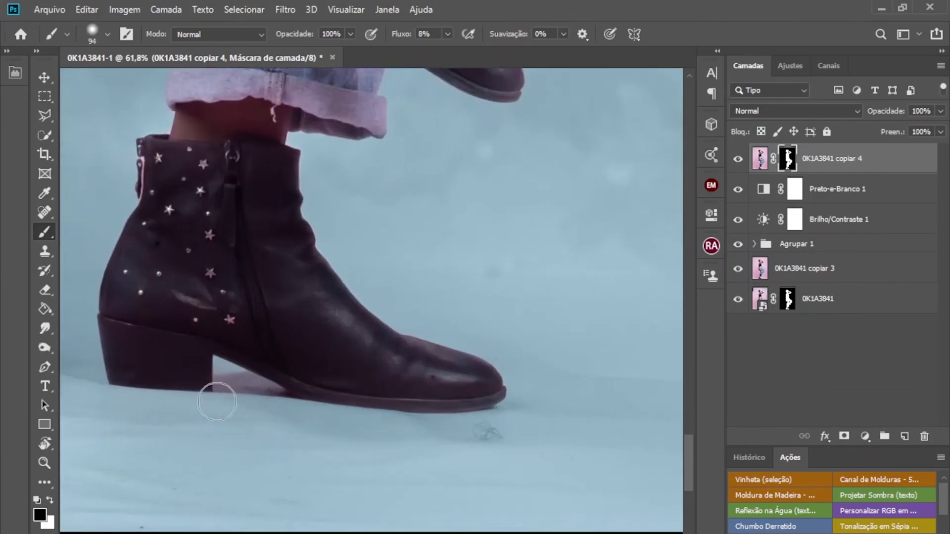
{"action": "scroll", "coordinate": [244, 376], "scroll_direction": "up", "scroll_amount": 1}
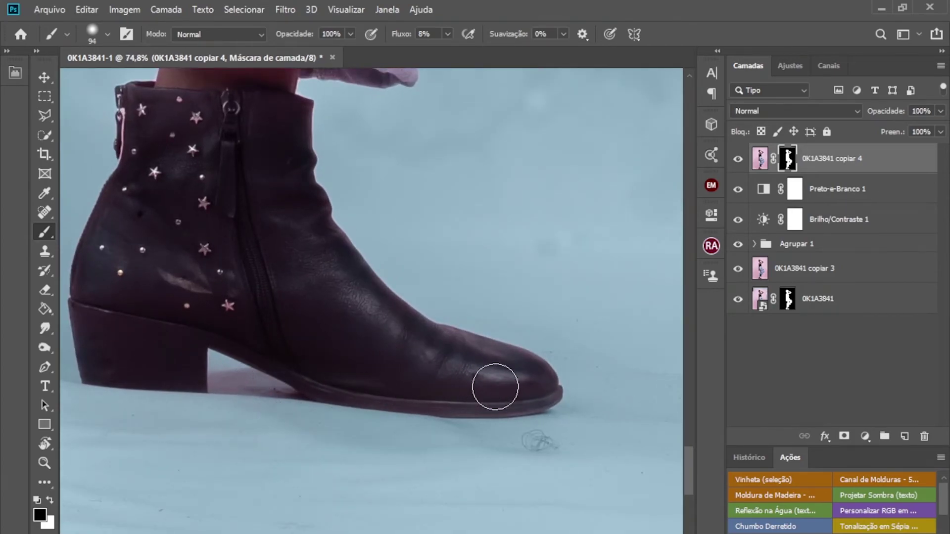
{"action": "scroll", "coordinate": [534, 381], "scroll_direction": "up", "scroll_amount": 1}
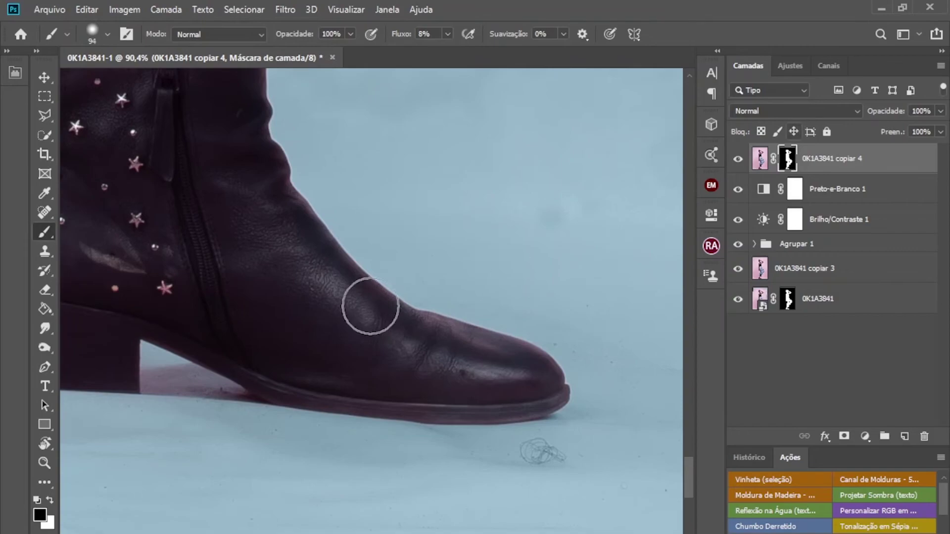
{"action": "mouse_move", "coordinate": [540, 377]}
{"action": "left_mouse_down"}
{"action": "mouse_move", "coordinate": [485, 387]}
{"action": "mouse_move", "coordinate": [532, 386]}
{"action": "mouse_move", "coordinate": [452, 388]}
{"action": "mouse_move", "coordinate": [527, 391]}
{"action": "mouse_move", "coordinate": [305, 394]}
{"action": "mouse_move", "coordinate": [549, 386]}
{"action": "mouse_move", "coordinate": [273, 357]}
{"action": "mouse_move", "coordinate": [499, 394]}
{"action": "mouse_move", "coordinate": [437, 391]}
{"action": "mouse_move", "coordinate": [380, 372]}
{"action": "mouse_move", "coordinate": [398, 368]}
{"action": "mouse_move", "coordinate": [356, 362]}
{"action": "mouse_move", "coordinate": [579, 386]}
{"action": "mouse_move", "coordinate": [534, 398]}
{"action": "mouse_move", "coordinate": [588, 376]}
{"action": "left_mouse_up"}
{"action": "mouse_move", "coordinate": [589, 427]}
{"action": "left_mouse_down"}
{"action": "mouse_move", "coordinate": [469, 401]}
{"action": "mouse_move", "coordinate": [240, 388]}
{"action": "mouse_move", "coordinate": [272, 405]}
{"action": "mouse_move", "coordinate": [211, 410]}
{"action": "left_mouse_up"}
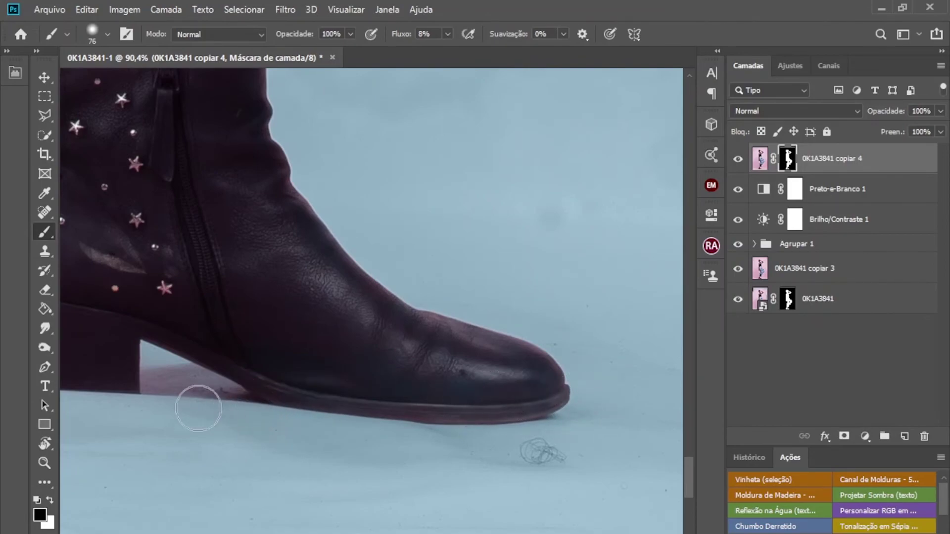
{"action": "scroll", "coordinate": [146, 393], "scroll_direction": "up", "scroll_amount": 3}
{"action": "mouse_move", "coordinate": [159, 391]}
{"action": "left_mouse_down"}
{"action": "mouse_move", "coordinate": [162, 366]}
{"action": "mouse_move", "coordinate": [165, 398]}
{"action": "mouse_move", "coordinate": [176, 372]}
{"action": "mouse_move", "coordinate": [208, 386]}
{"action": "mouse_move", "coordinate": [189, 368]}
{"action": "mouse_move", "coordinate": [315, 424]}
{"action": "mouse_move", "coordinate": [261, 381]}
{"action": "mouse_move", "coordinate": [301, 405]}
{"action": "mouse_move", "coordinate": [178, 387]}
{"action": "mouse_move", "coordinate": [155, 362]}
{"action": "mouse_move", "coordinate": [165, 419]}
{"action": "mouse_move", "coordinate": [163, 386]}
{"action": "mouse_move", "coordinate": [175, 371]}
{"action": "mouse_move", "coordinate": [220, 379]}
{"action": "mouse_move", "coordinate": [253, 399]}
{"action": "left_mouse_up"}
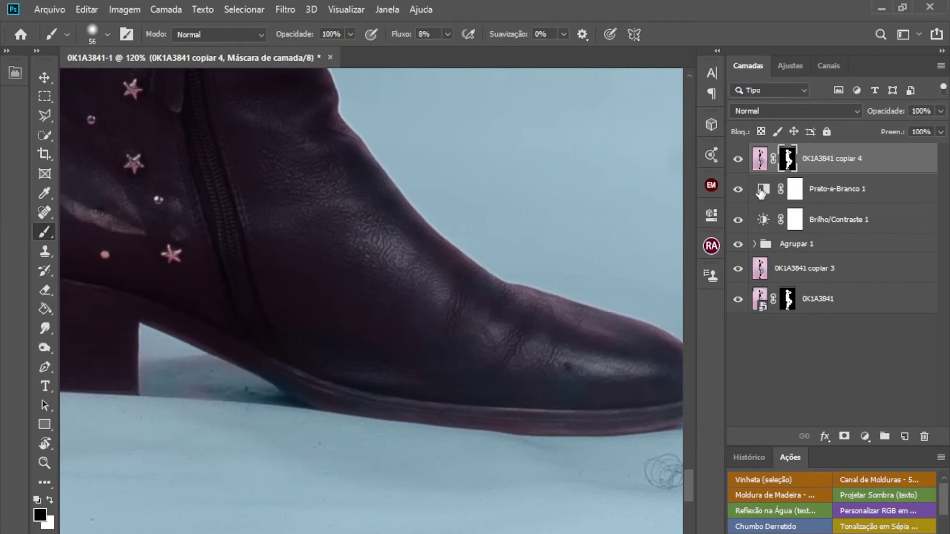
- Check the standing boot's retouched edge, then the jeans and the full figure against the blue backdrop
{"action": "scroll", "coordinate": [591, 264], "scroll_direction": "down", "scroll_amount": 5}
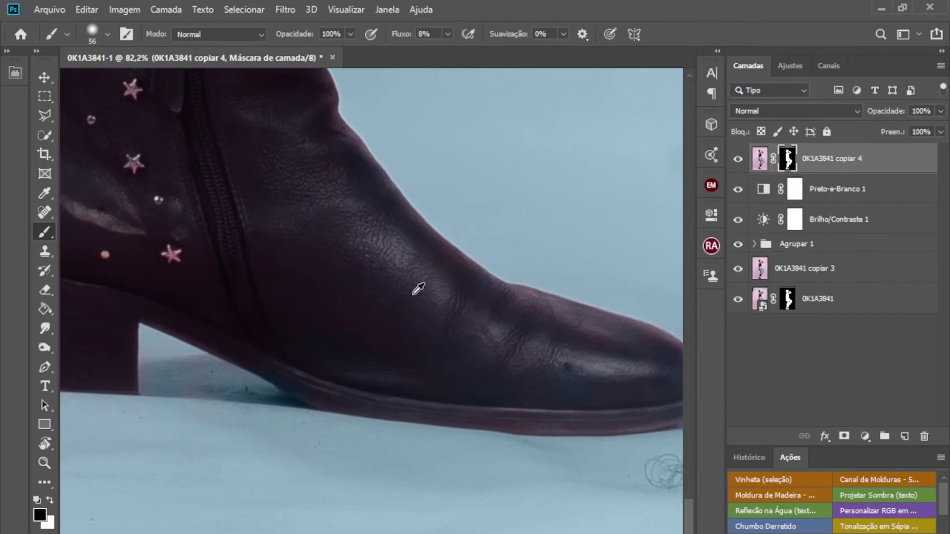
{"action": "mouse_move", "coordinate": [133, 314]}
{"action": "left_mouse_down"}
{"action": "mouse_move", "coordinate": [148, 320]}
{"action": "mouse_move", "coordinate": [154, 306]}
{"action": "mouse_move", "coordinate": [143, 299]}
{"action": "left_mouse_up"}
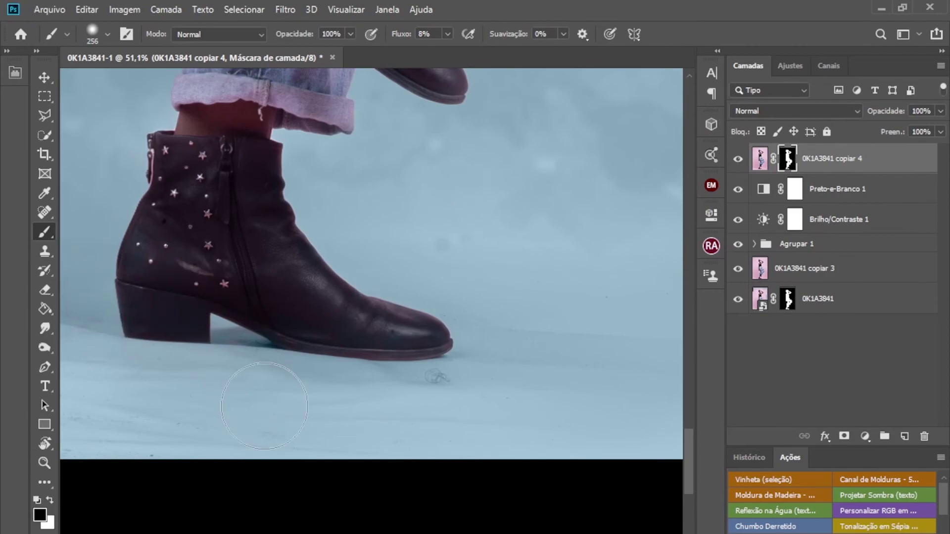
{"action": "scroll", "coordinate": [297, 272], "scroll_direction": "down", "scroll_amount": 2}
{"action": "scroll", "coordinate": [305, 255], "scroll_direction": "up", "scroll_amount": 3}
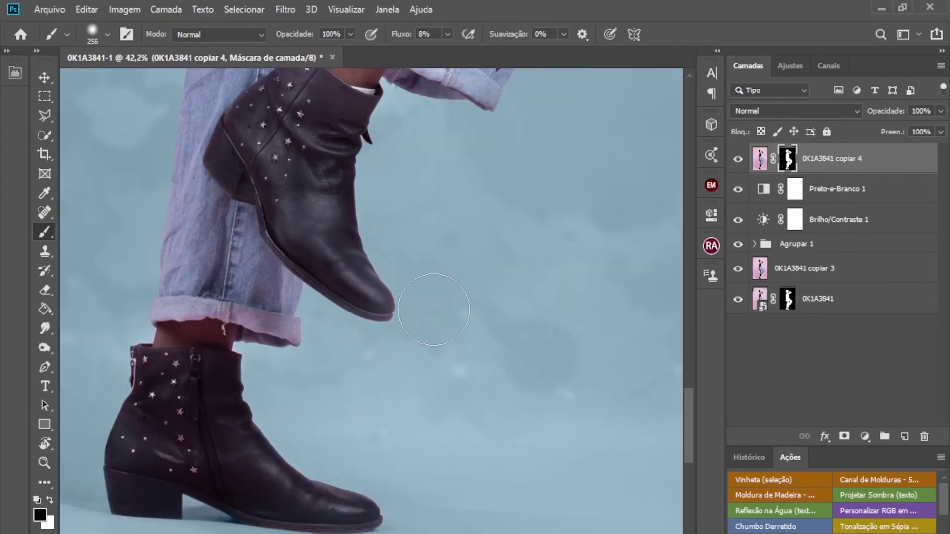
{"action": "scroll", "coordinate": [328, 269], "scroll_direction": "down", "scroll_amount": 3}
{"action": "scroll", "coordinate": [329, 269], "scroll_direction": "up", "scroll_amount": 2}
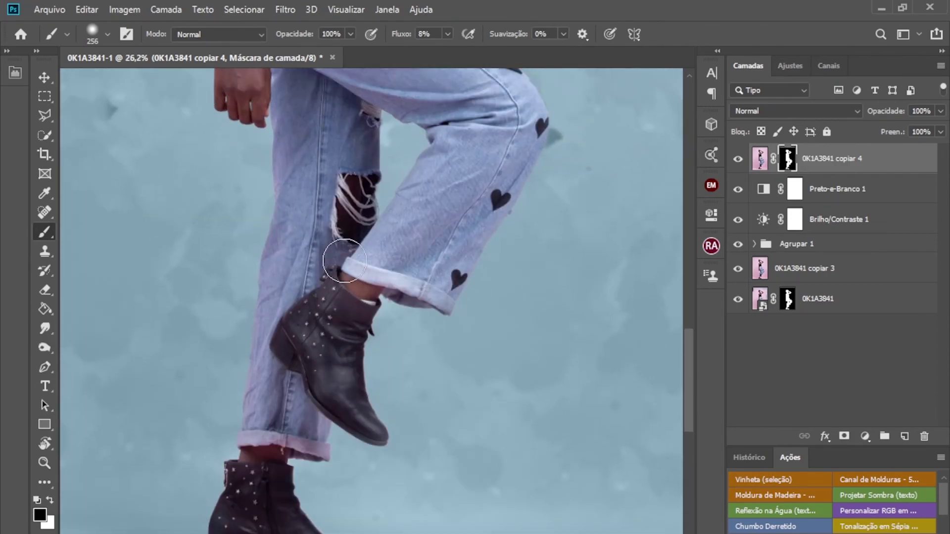
{"action": "scroll", "coordinate": [336, 232], "scroll_direction": "down", "scroll_amount": 2}
{"action": "scroll", "coordinate": [385, 206], "scroll_direction": "up", "scroll_amount": 3}
{"action": "scroll", "coordinate": [386, 207], "scroll_direction": "up", "scroll_amount": 3}
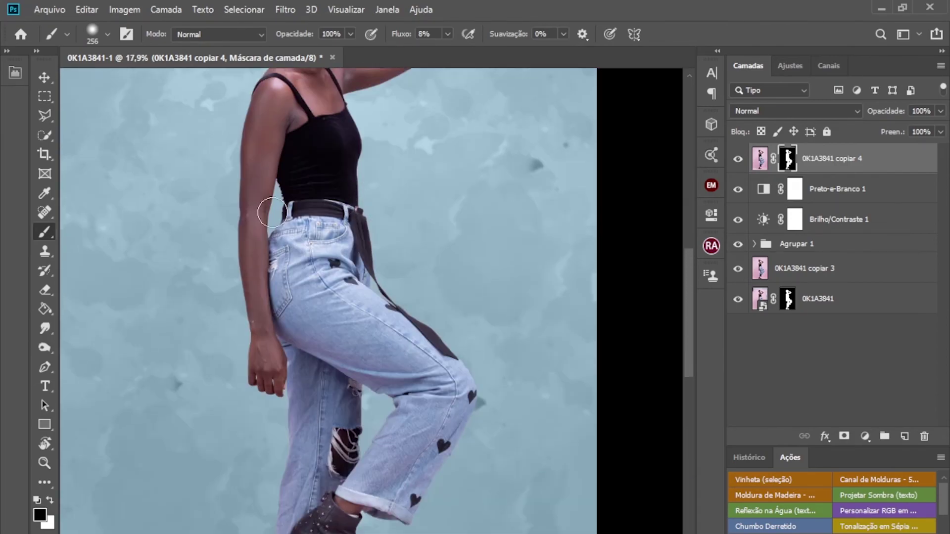
{"action": "scroll", "coordinate": [322, 217], "scroll_direction": "down", "scroll_amount": 3}
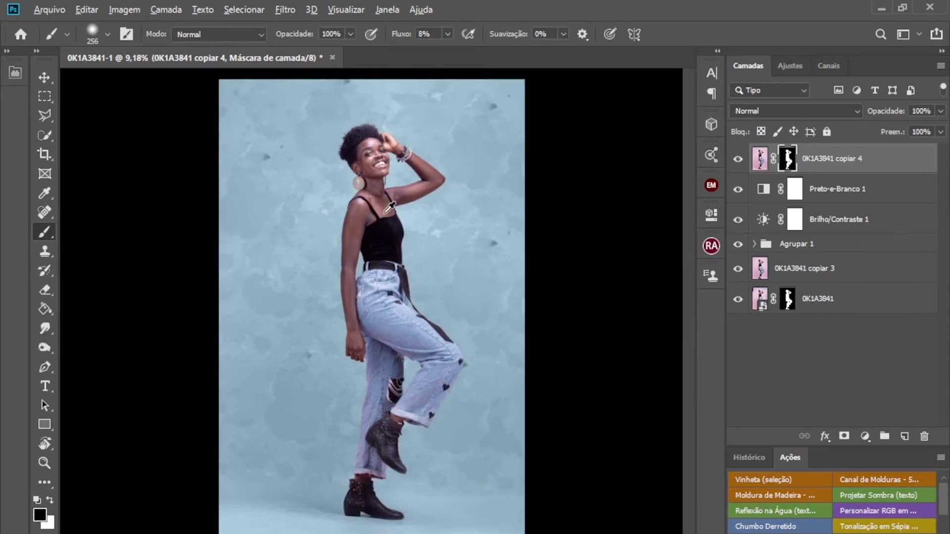
{"action": "scroll", "coordinate": [386, 210], "scroll_direction": "down", "scroll_amount": 1}
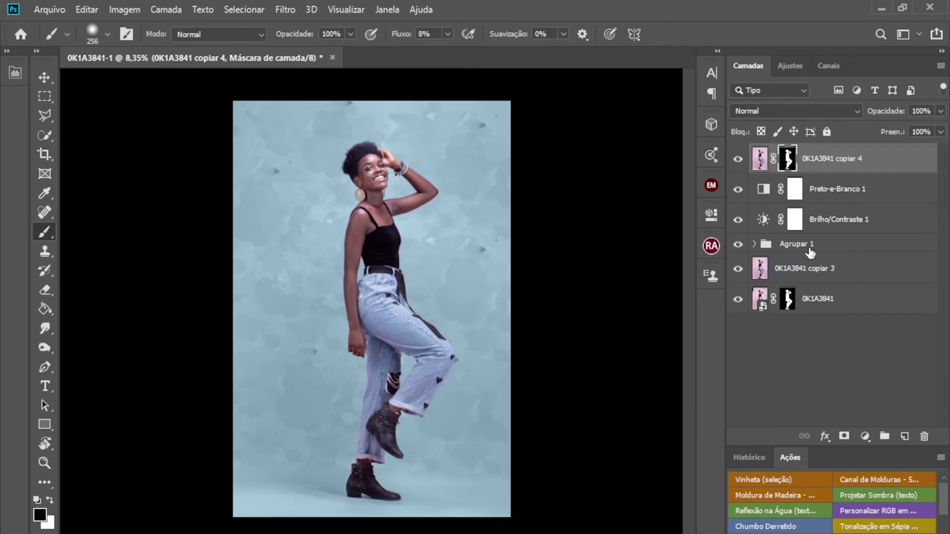
- Hide 0K1A3841 copiar 4, Preto-e-Branco 1 and Brilho/Contraste 1, and merge Agrupar 1 with 0K1A3841 copiar 3
{"action": "left_click", "coordinate": [738, 158]}
{"action": "left_click", "coordinate": [738, 189]}
{"action": "left_click", "coordinate": [737, 220]}
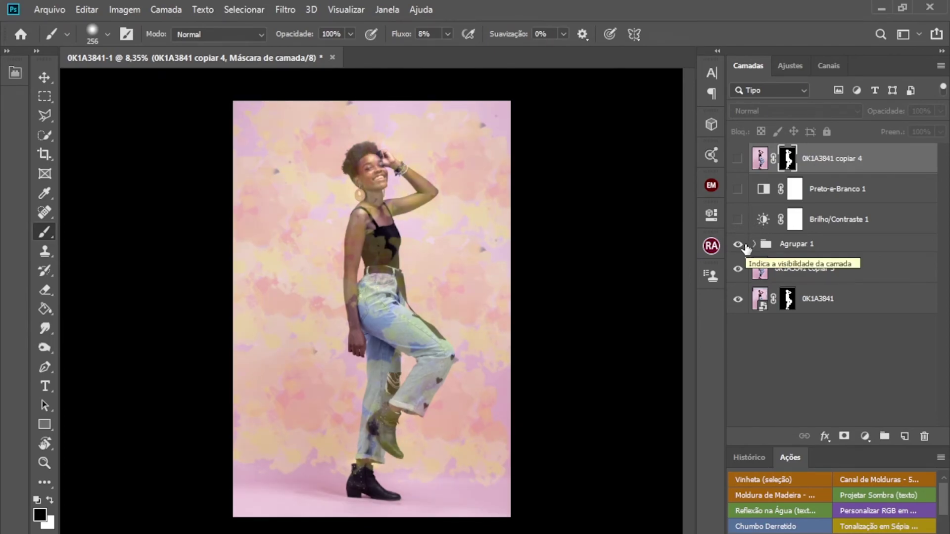
{"action": "left_click", "coordinate": [787, 247]}
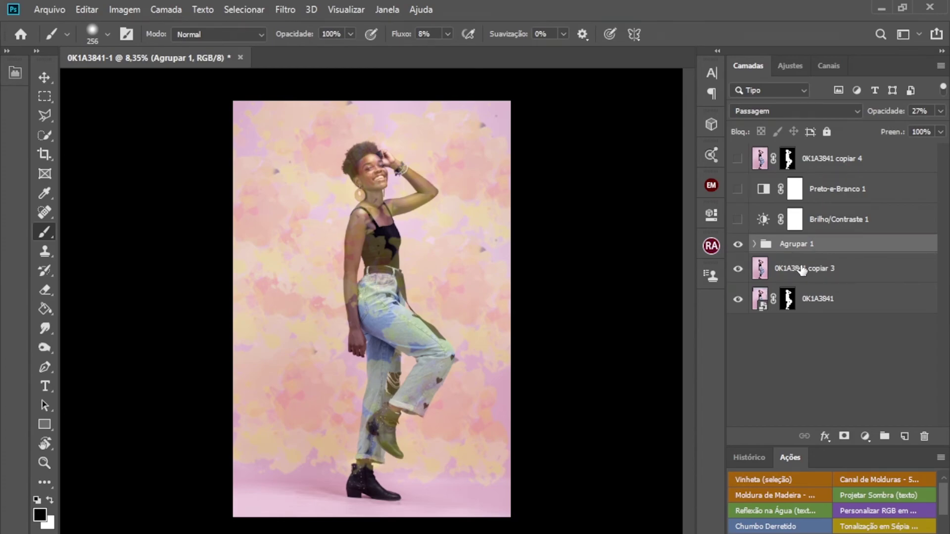
{"action": "left_click", "coordinate": [805, 271]}
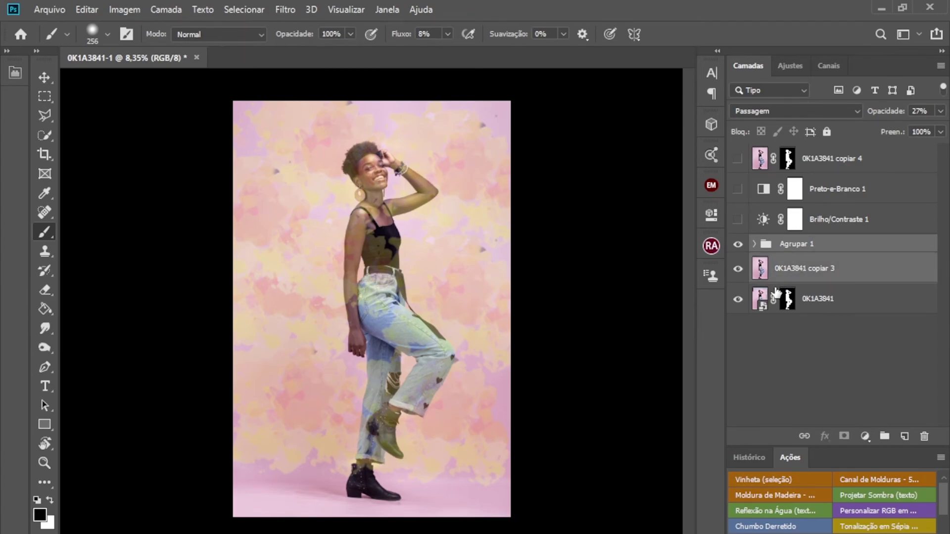
{"action": "key", "text": "ctrl+e"}
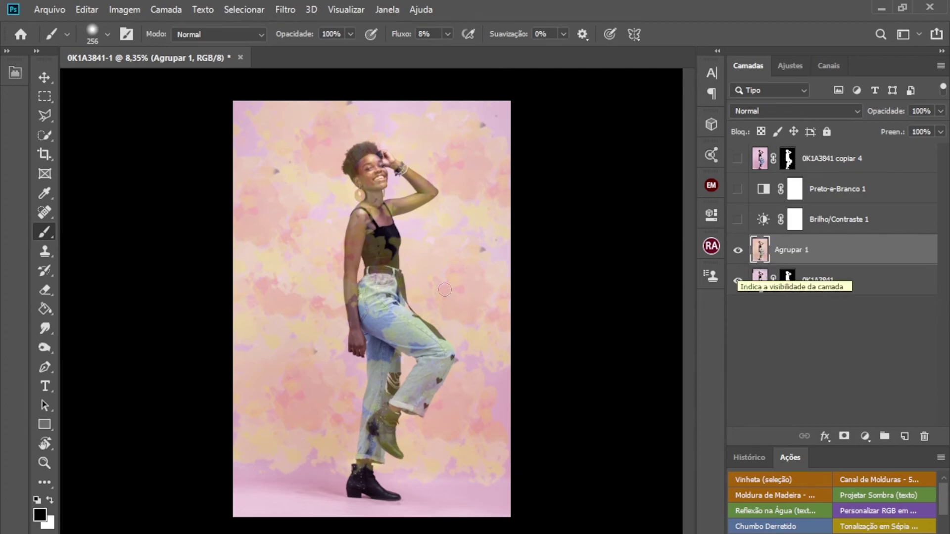
- Clone clean backdrop over the dark spots in the upper background and along the photo's top edge with the Clone Stamp
{"action": "scroll", "coordinate": [273, 213], "scroll_direction": "up", "scroll_amount": 3}
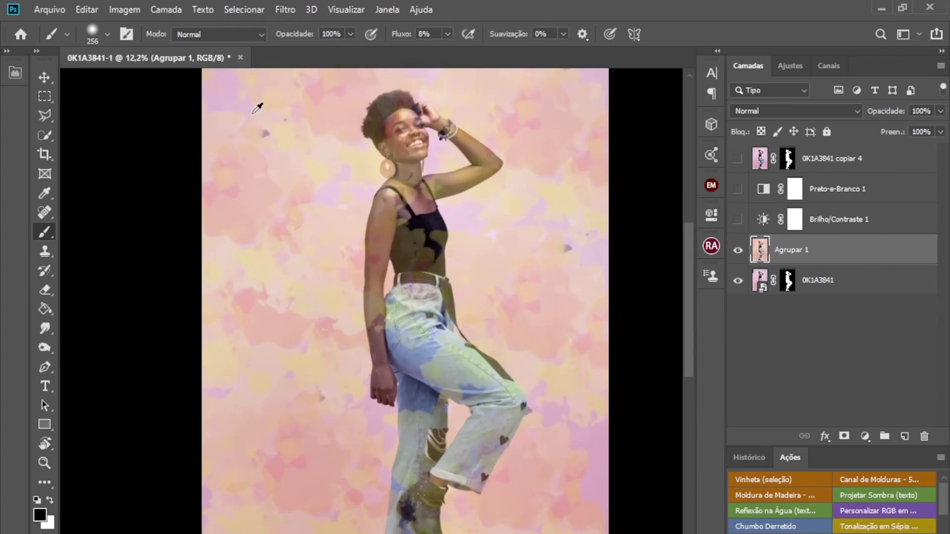
{"action": "scroll", "coordinate": [272, 251], "scroll_direction": "up", "scroll_amount": 2}
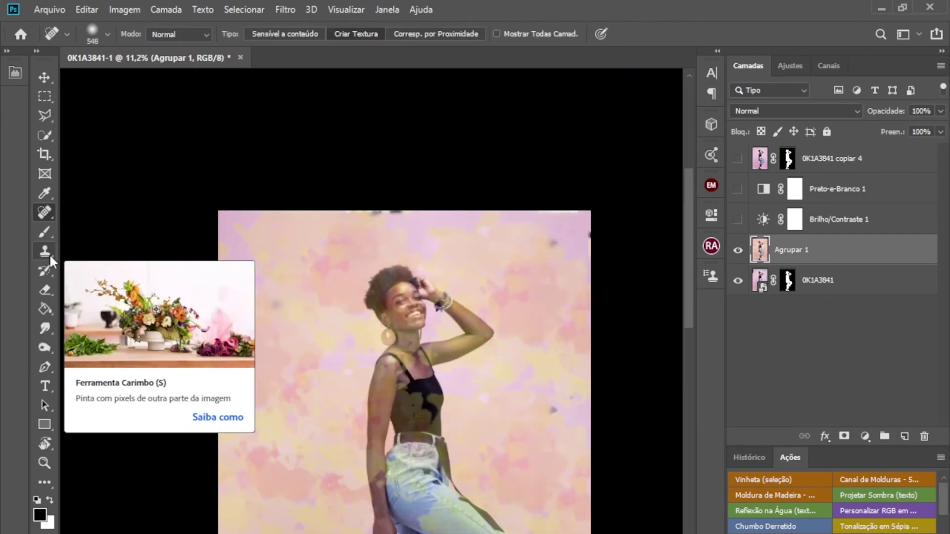
{"action": "left_click", "coordinate": [49, 254]}
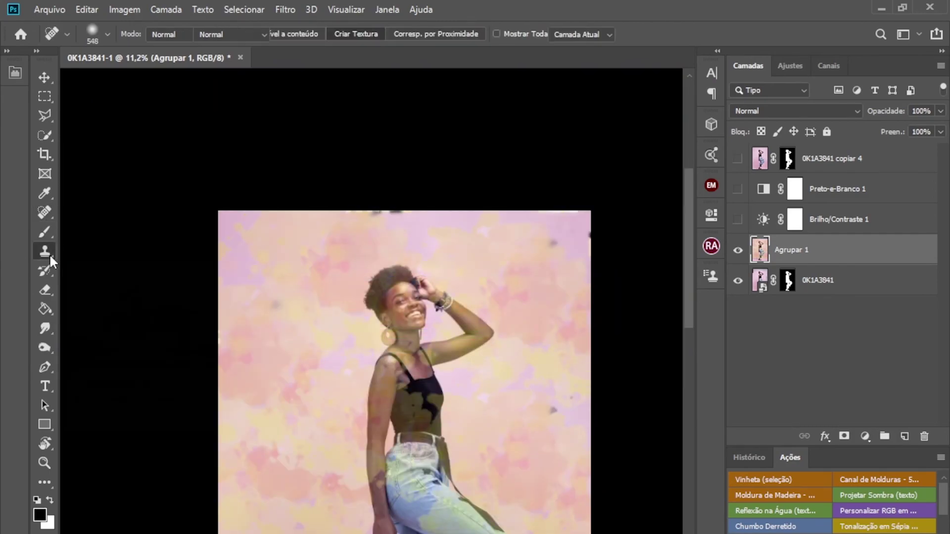
{"action": "left_click_drag", "start_coordinate": [546, 263], "coordinate": [537, 264]}
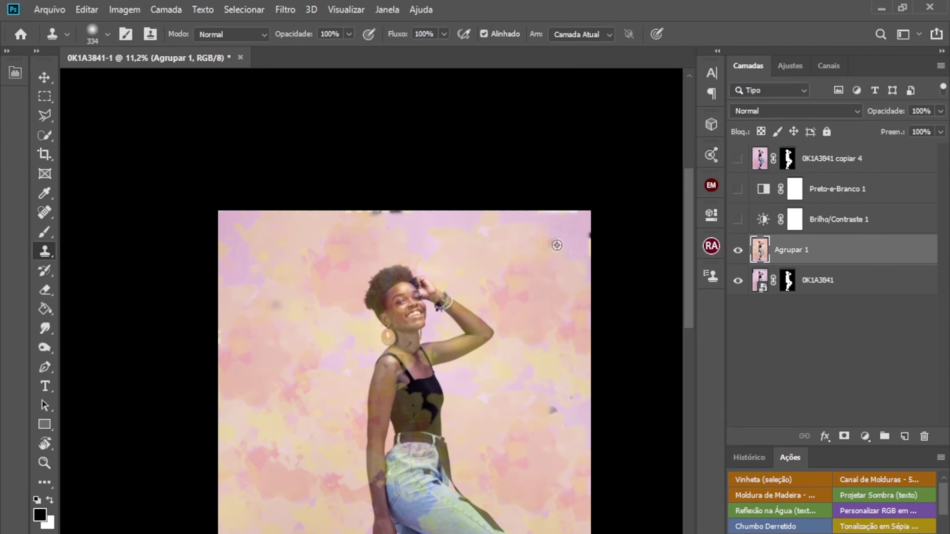
{"action": "left_click", "coordinate": [403, 231], "text": "alt"}
{"action": "left_click_drag", "start_coordinate": [394, 221], "coordinate": [374, 216]}
- Clone clean backdrop over the dark spot beside the model's lowered hand and check the whole merged layer
{"action": "scroll", "coordinate": [346, 478], "scroll_direction": "down", "scroll_amount": 5}
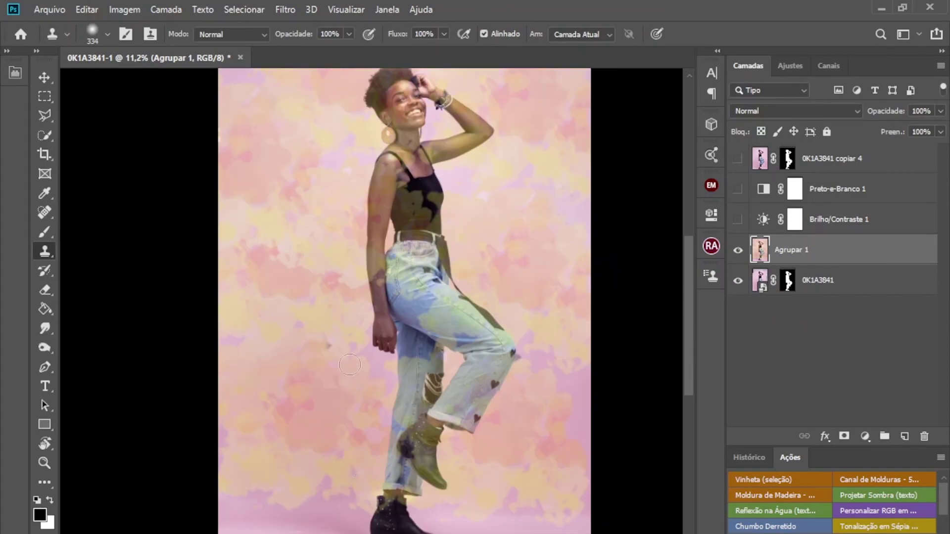
{"action": "scroll", "coordinate": [347, 364], "scroll_direction": "down", "scroll_amount": 1}
{"action": "left_click", "coordinate": [342, 330], "text": "alt"}
{"action": "left_click", "coordinate": [334, 311]}
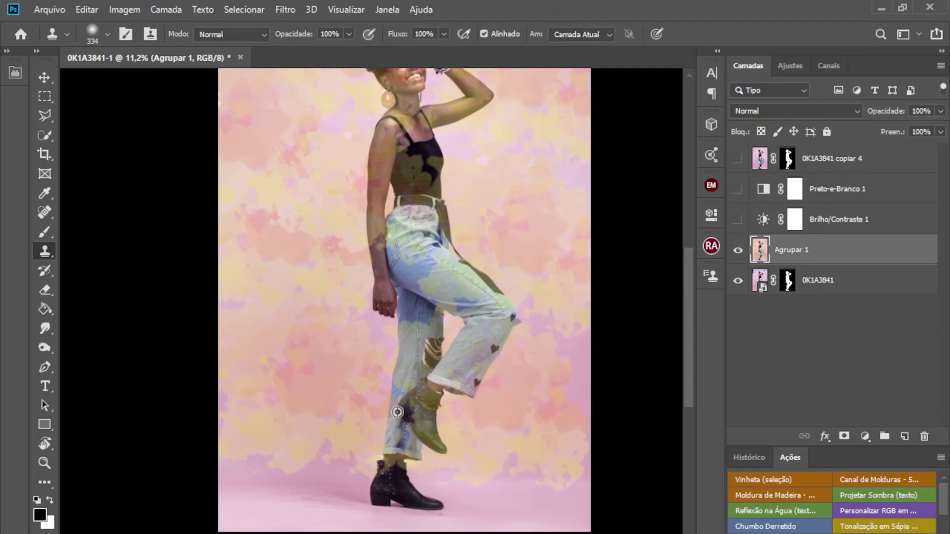
{"action": "scroll", "coordinate": [507, 401], "scroll_direction": "down", "scroll_amount": 3}
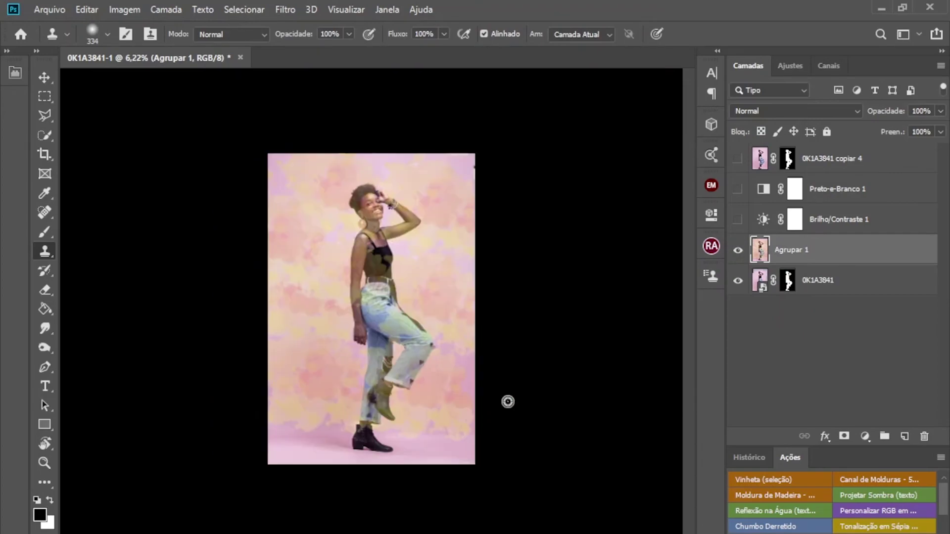
- Show Brilho/Contraste 1, Preto-e-Branco 1 and 0K1A3841 copiar 4 again and check the figure against the backdrop with the Move tool active
{"action": "left_click", "coordinate": [738, 219]}
{"action": "left_click", "coordinate": [738, 189]}
{"action": "left_click", "coordinate": [737, 159]}
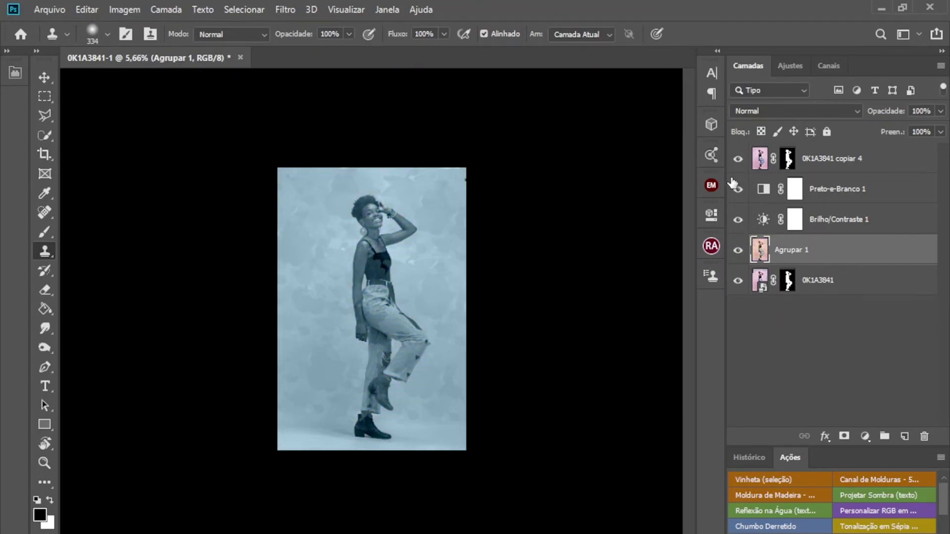
{"action": "left_click", "coordinate": [45, 78]}
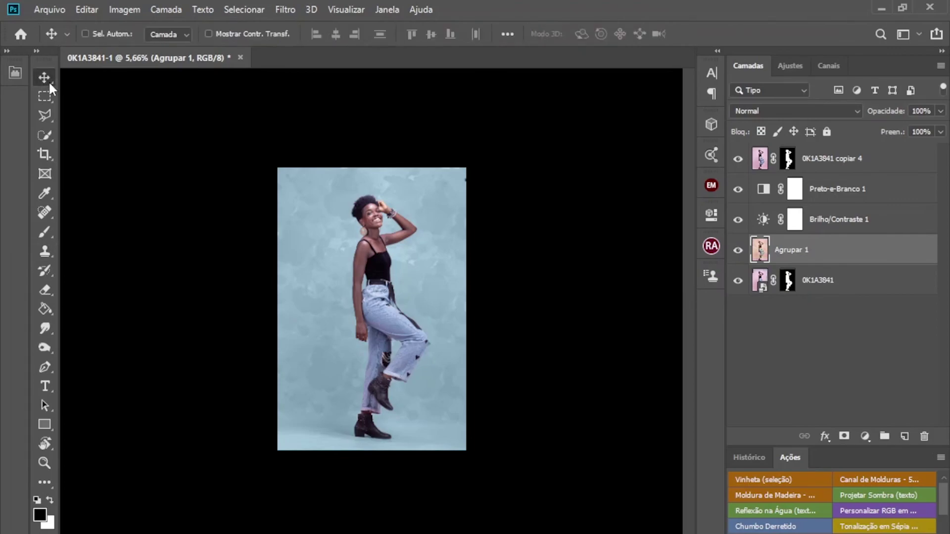
{"action": "scroll", "coordinate": [376, 214], "scroll_direction": "up", "scroll_amount": 2}
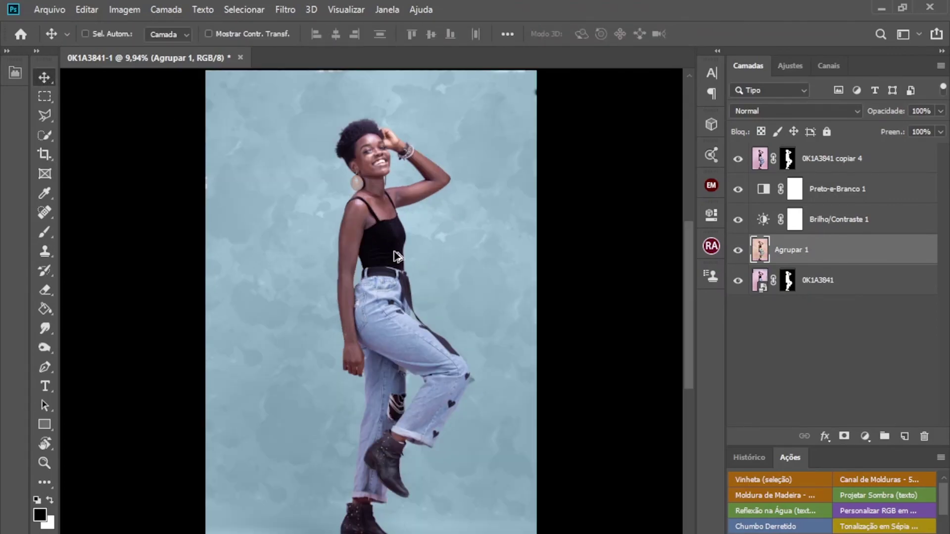
{"action": "scroll", "coordinate": [399, 284], "scroll_direction": "down", "scroll_amount": 2}
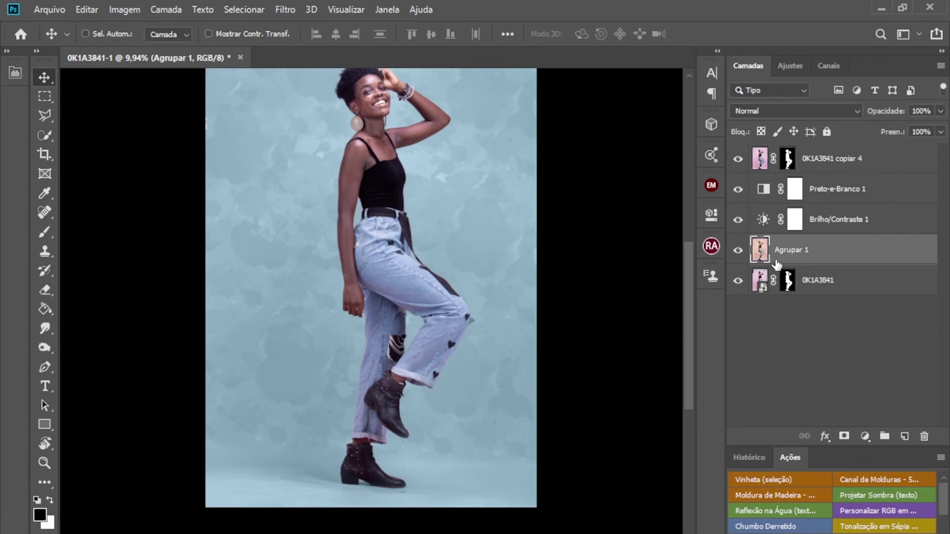
{"action": "scroll", "coordinate": [416, 290], "scroll_direction": "down", "scroll_amount": 1}
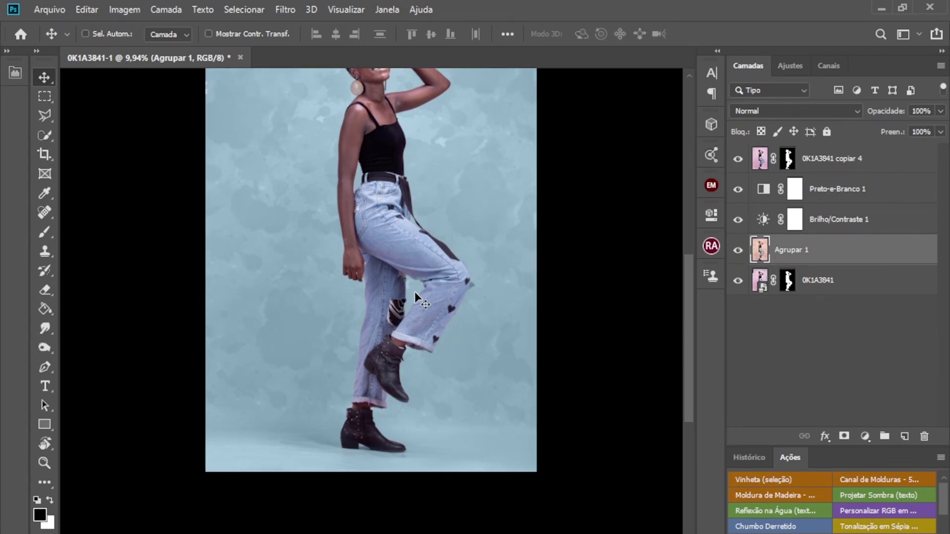
{"action": "scroll", "coordinate": [415, 292], "scroll_direction": "up", "scroll_amount": 3}
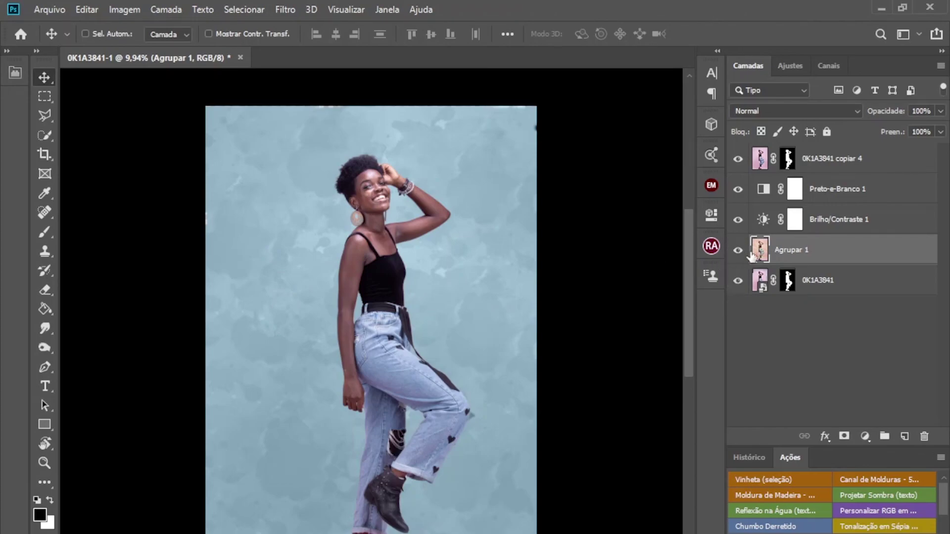
- Place an unmasked duplicate of the 0K1A3841 copiar 4 layer directly beneath Agrupar 1
{"action": "left_click", "coordinate": [849, 171]}
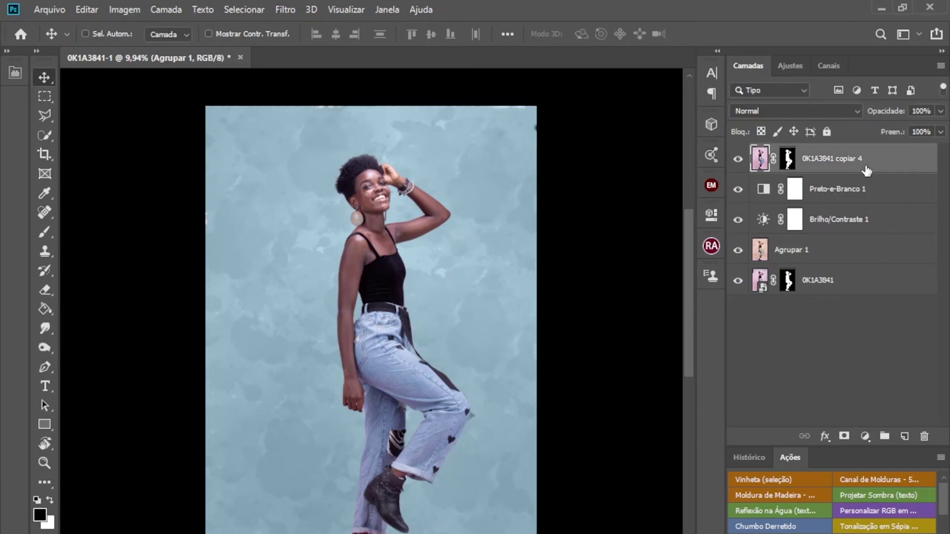
{"action": "key", "text": "ctrl+j"}
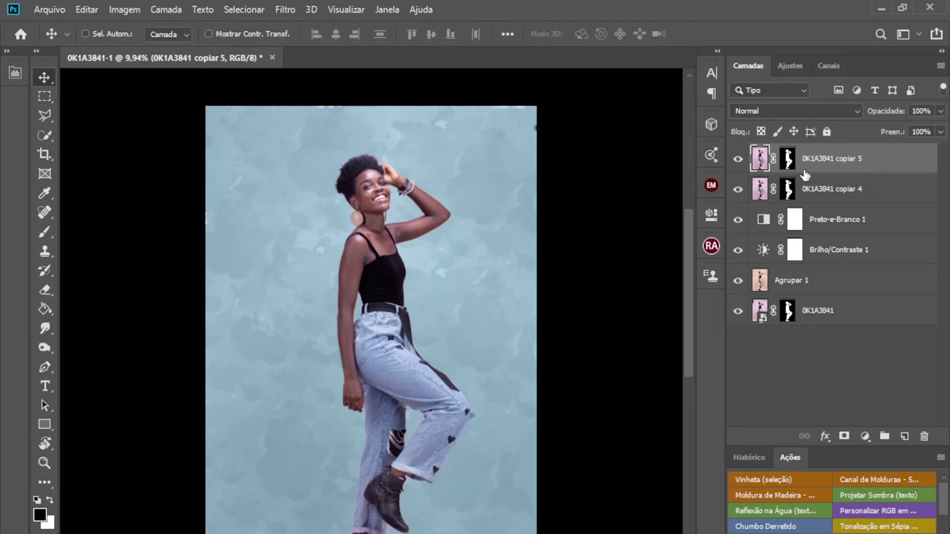
{"action": "left_click_drag", "start_coordinate": [791, 164], "coordinate": [798, 194]}
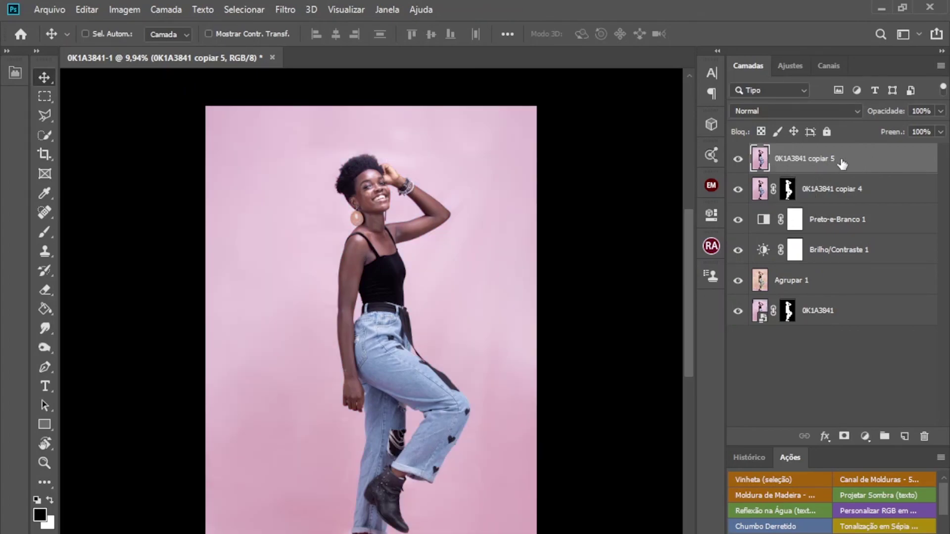
{"action": "left_click_drag", "start_coordinate": [875, 162], "coordinate": [871, 295]}
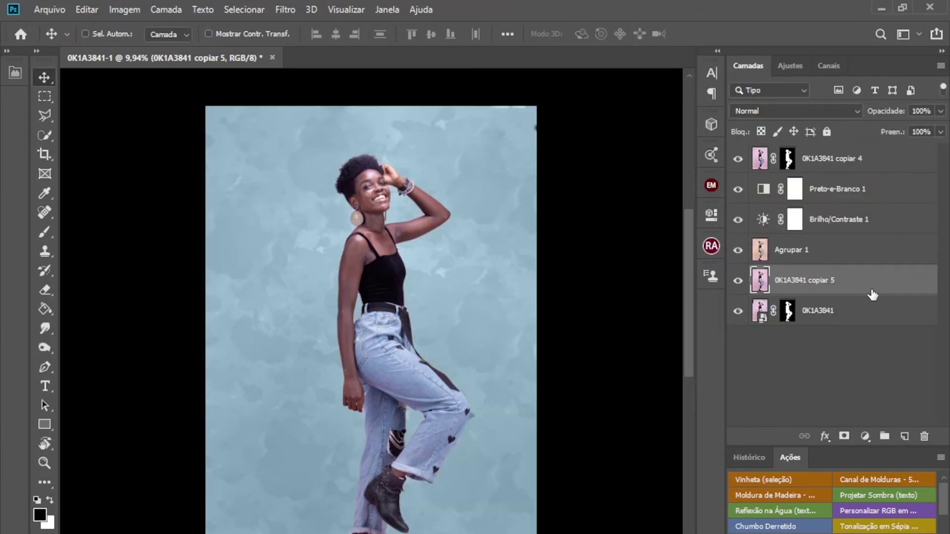
- Lower the opacity of the Agrupar 1 stain layer to 82%
{"action": "left_click", "coordinate": [864, 255]}
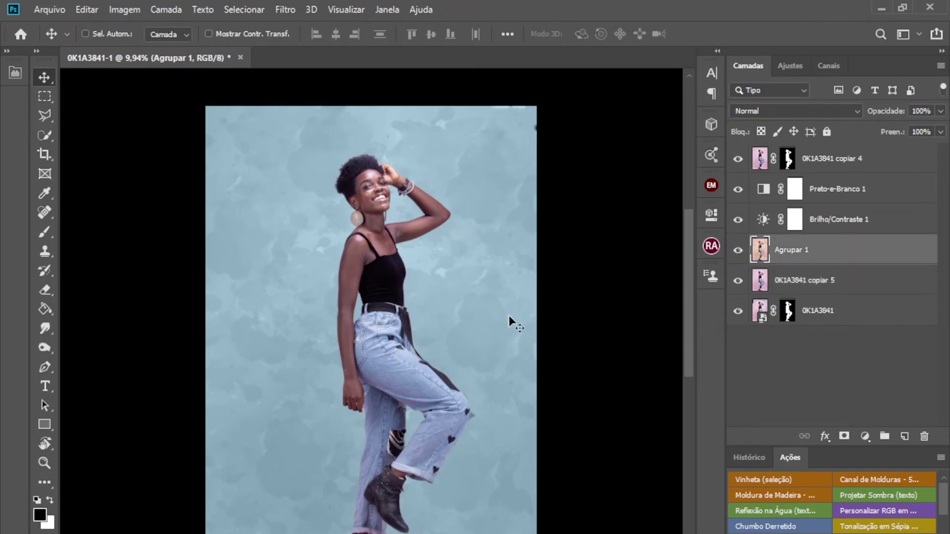
{"action": "scroll", "coordinate": [375, 183], "scroll_direction": "down", "scroll_amount": 2}
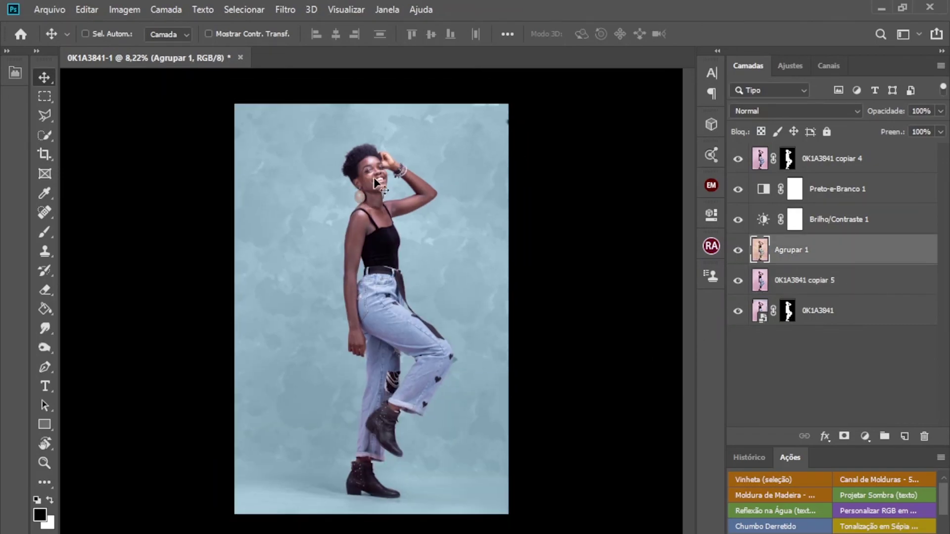
{"action": "left_click", "coordinate": [940, 111]}
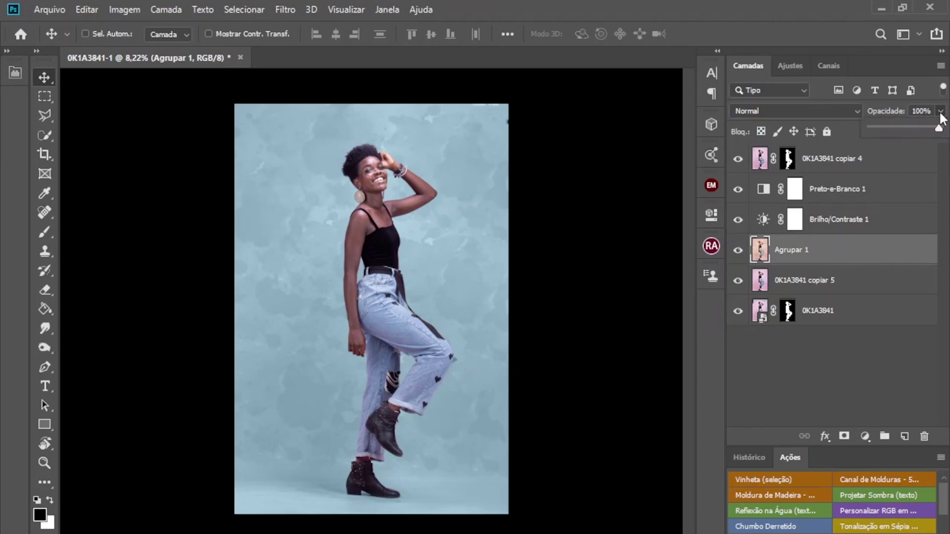
{"action": "left_click_drag", "start_coordinate": [938, 132], "coordinate": [930, 134]}
{"action": "left_click", "coordinate": [799, 266]}
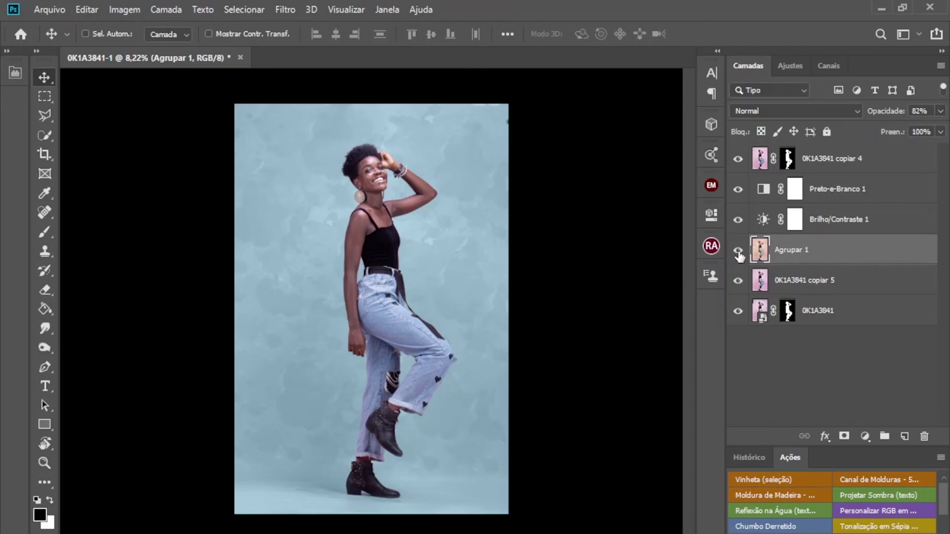
- Examine the softened backdrop texture around the model's upper body, jeans and boots, both close up and at full figure
{"action": "scroll", "coordinate": [375, 213], "scroll_direction": "up", "scroll_amount": 2}
{"action": "scroll", "coordinate": [375, 213], "scroll_direction": "up", "scroll_amount": 1}
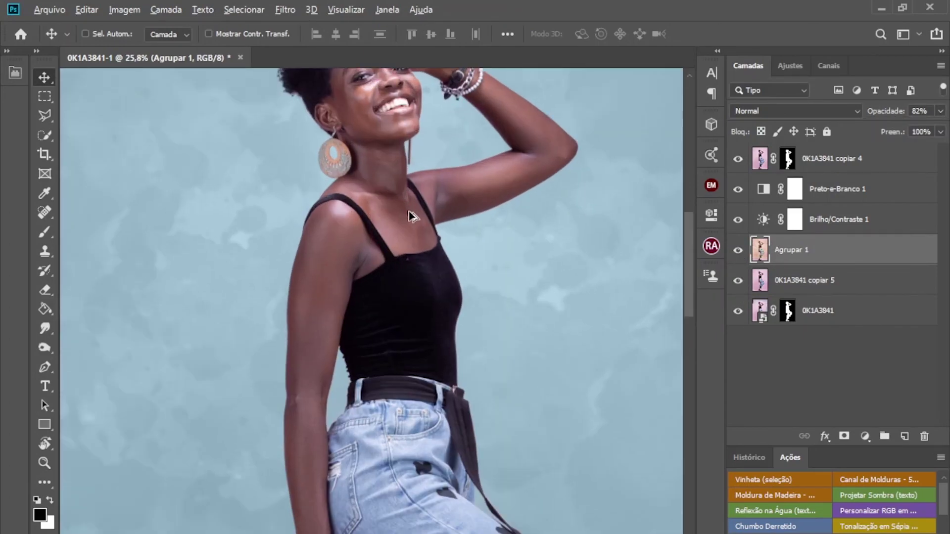
{"action": "scroll", "coordinate": [413, 212], "scroll_direction": "down", "scroll_amount": 3}
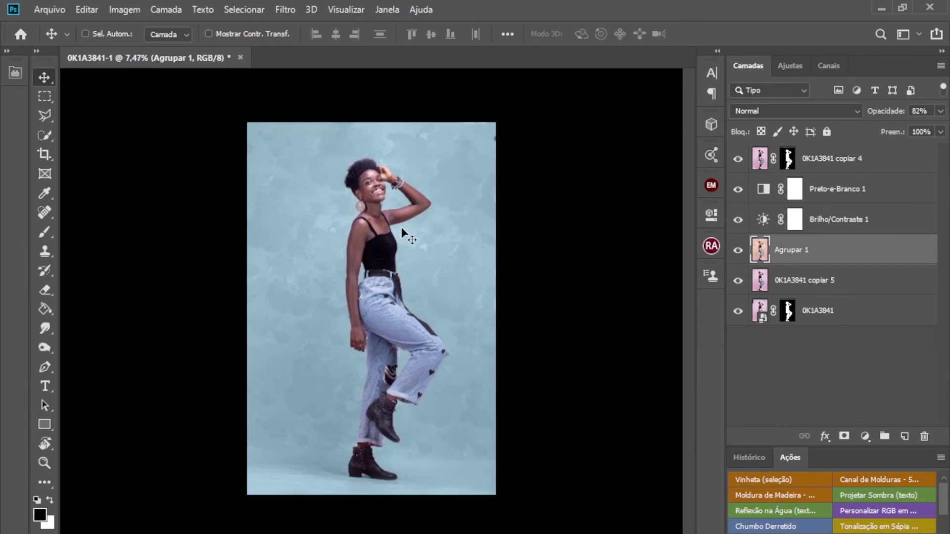
{"action": "scroll", "coordinate": [409, 233], "scroll_direction": "up", "scroll_amount": 2}
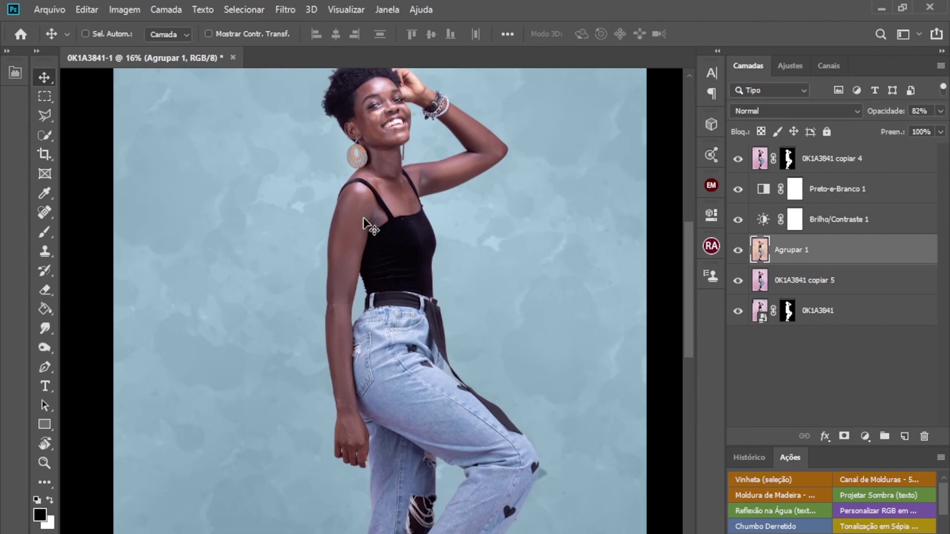
{"action": "scroll", "coordinate": [409, 230], "scroll_direction": "down", "scroll_amount": 2}
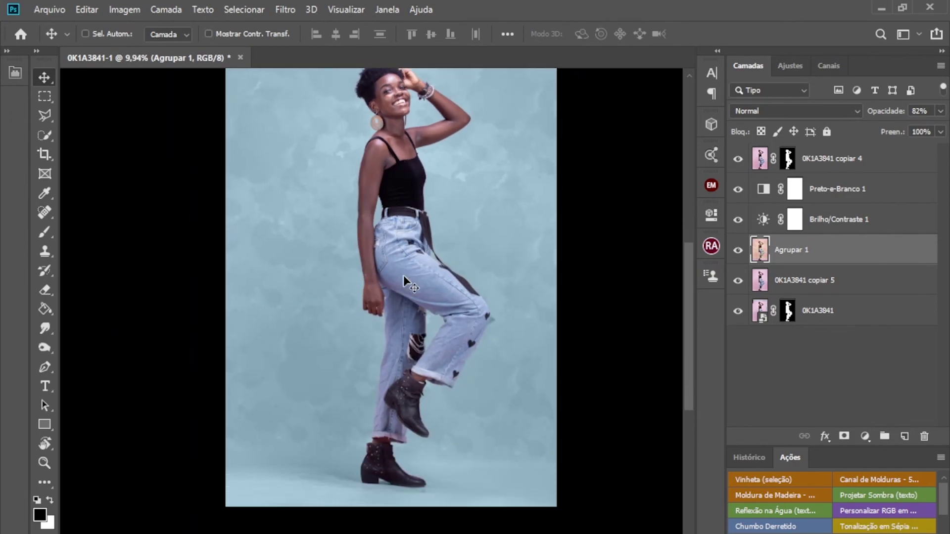
{"action": "scroll", "coordinate": [404, 273], "scroll_direction": "down", "scroll_amount": 1}
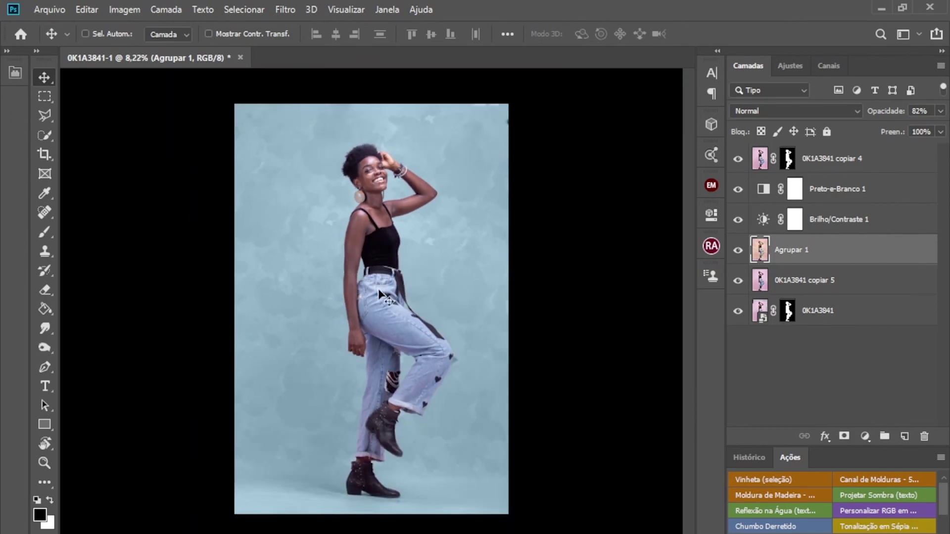
{"action": "scroll", "coordinate": [379, 292], "scroll_direction": "up", "scroll_amount": 1}
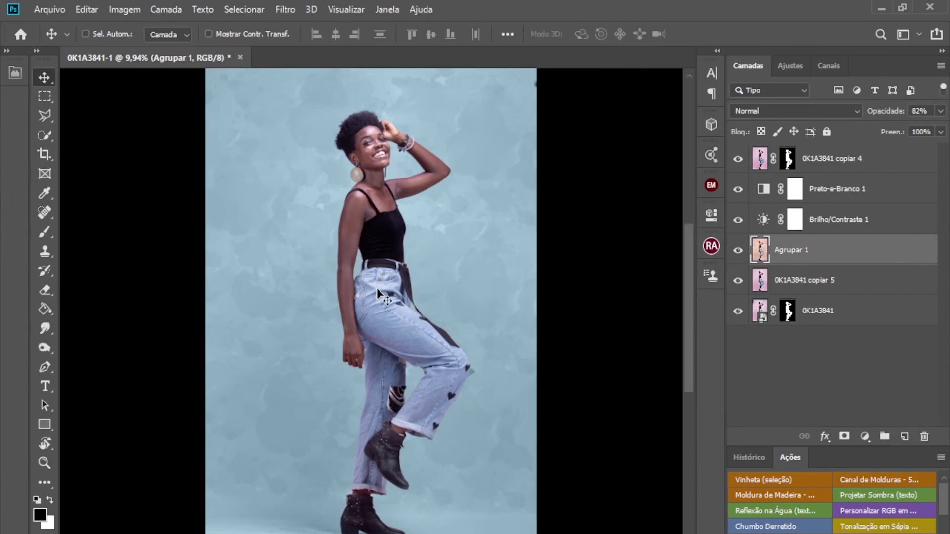